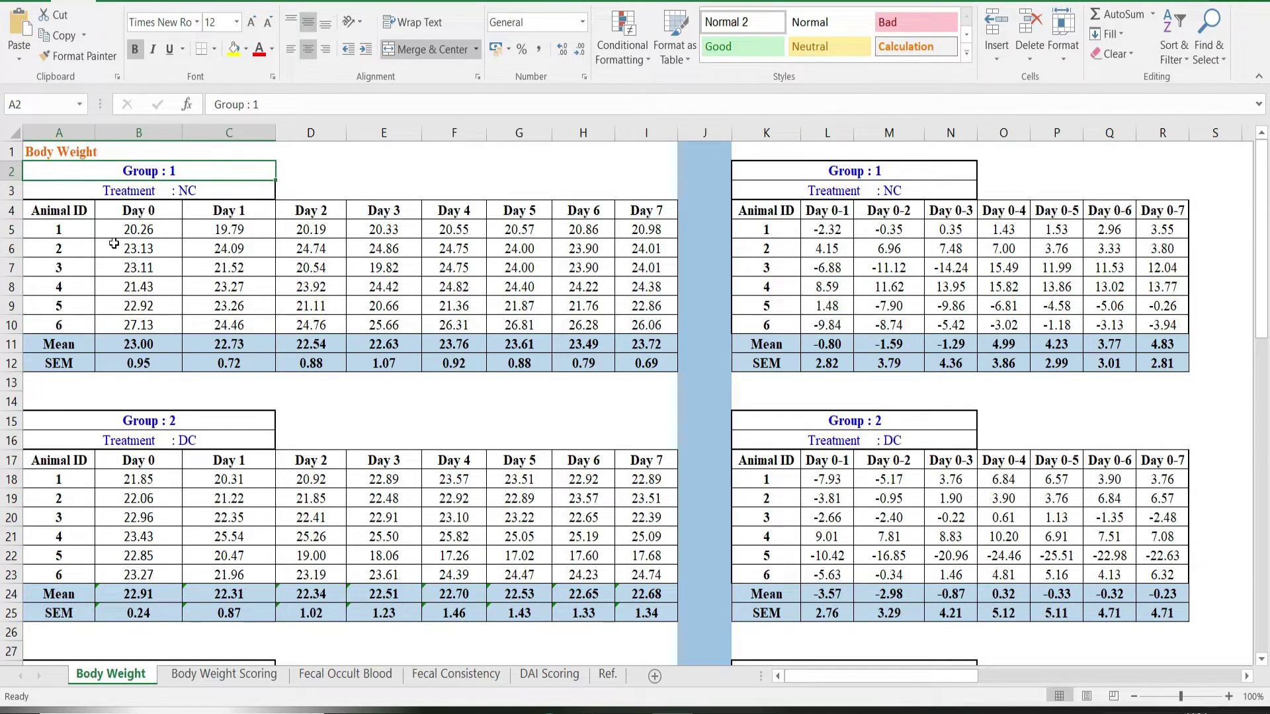
# Step: Inspect animal 1's Day 0 body weight and its Day 0-1 percentage change formula in Group 1 (NC)
pyautogui.doubleClick(166, 233)
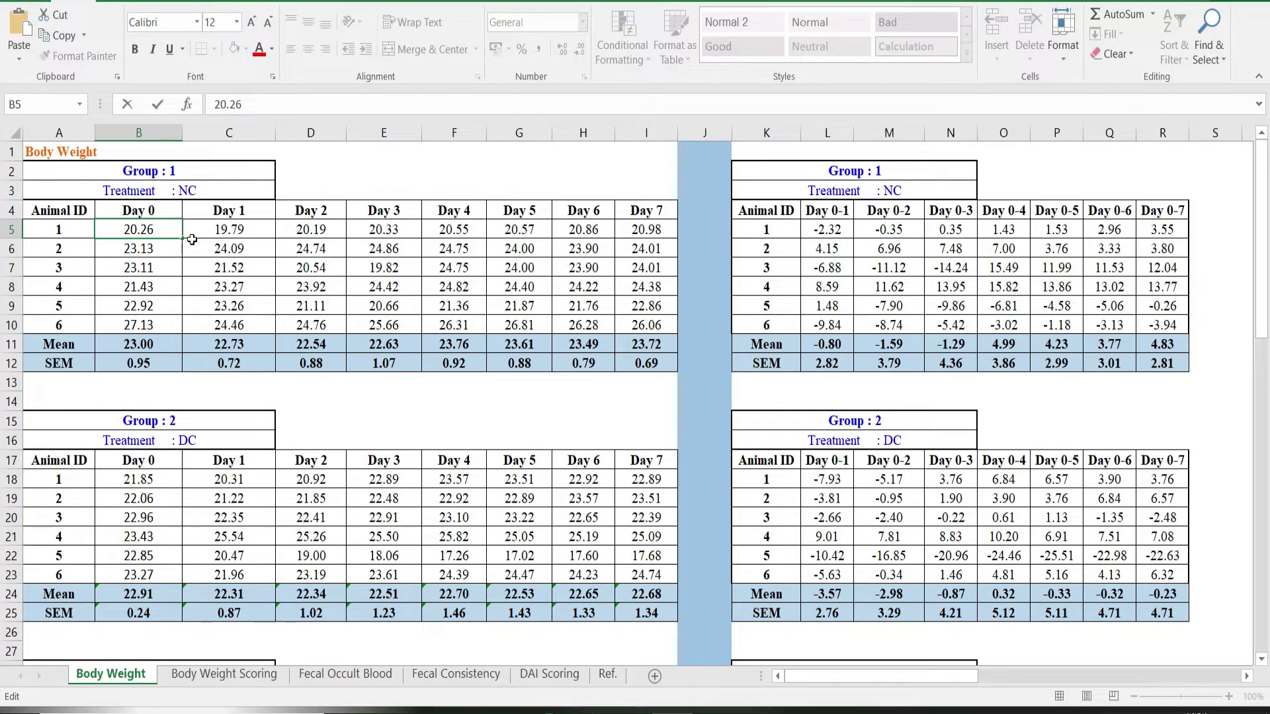
pyautogui.click(821, 232)
pyautogui.doubleClick(820, 232)
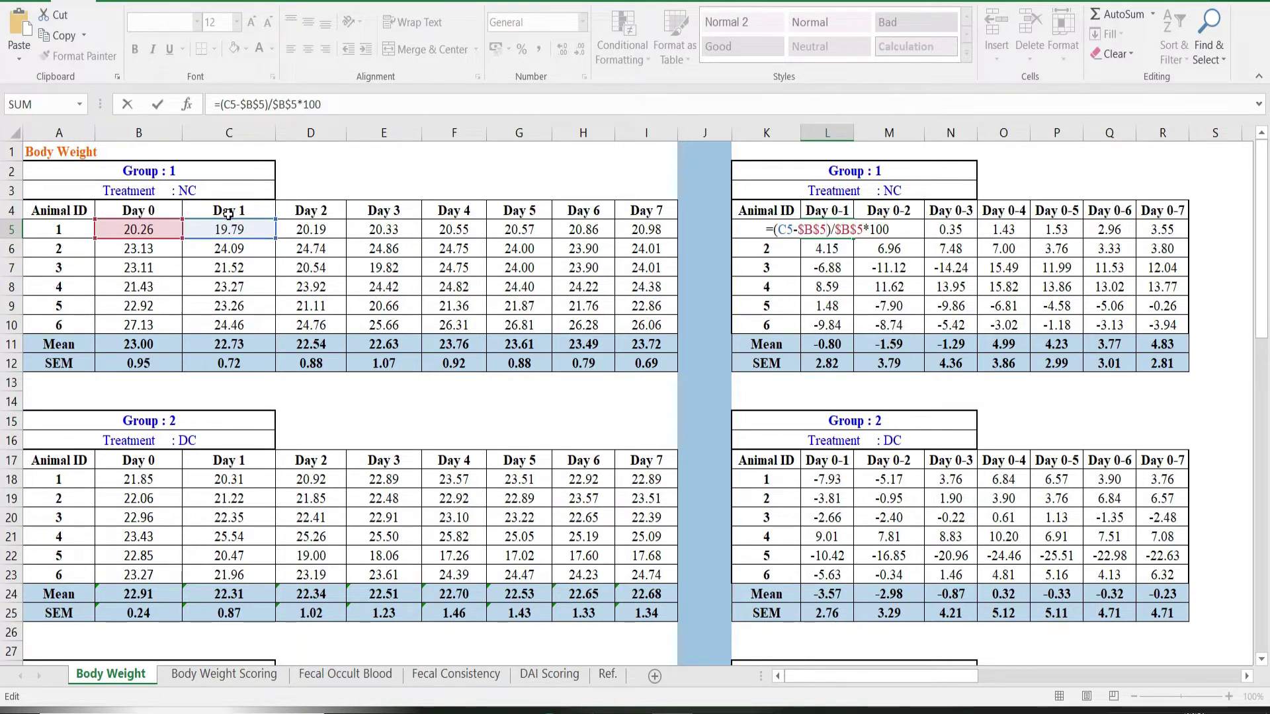
pyautogui.press('Return')
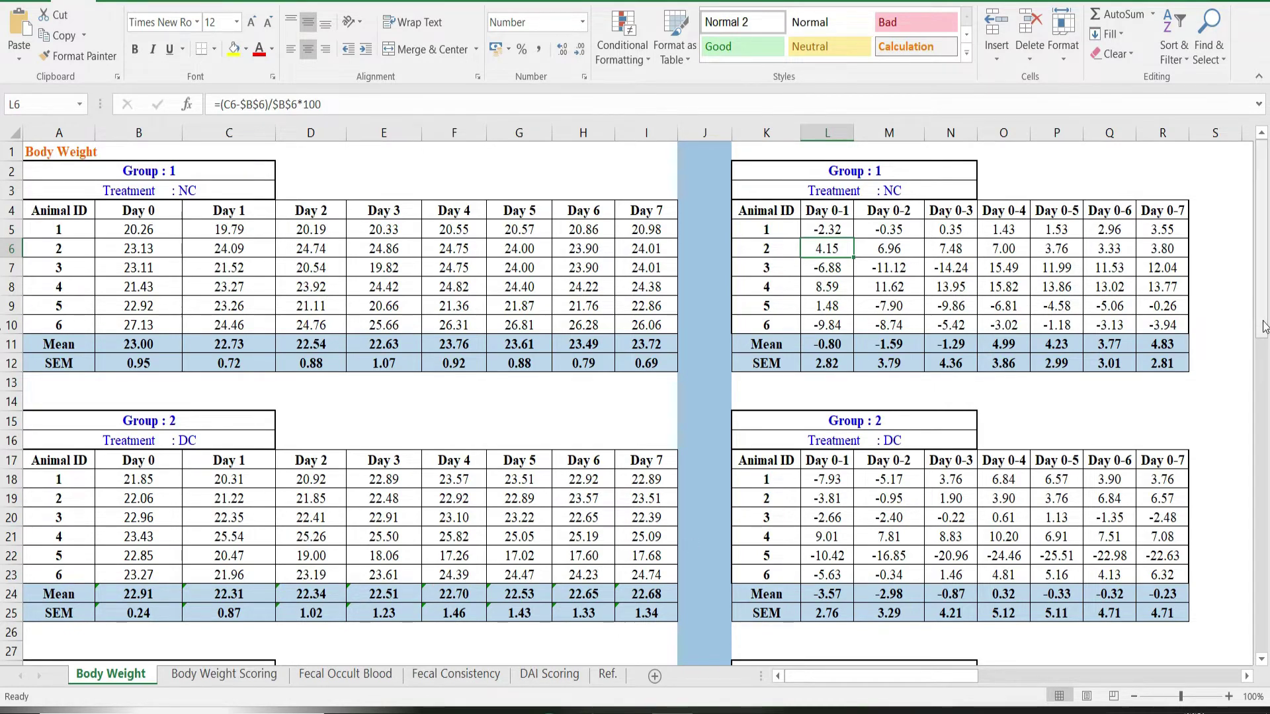
# Step: Review the treatment mean and SEM summary tables below Group 4, inspecting the NC Day 1 mean's cell reference
pyautogui.moveTo(1263, 325); pyautogui.dragTo(1264, 479)
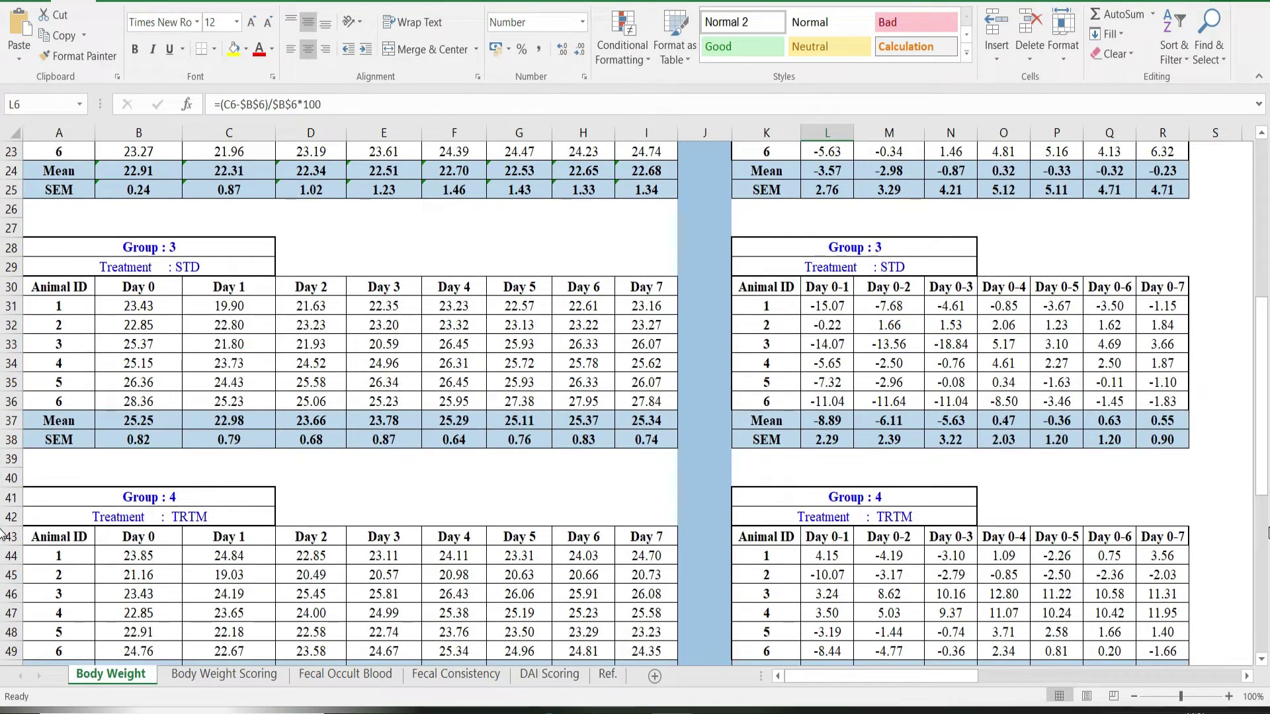
pyautogui.click(1265, 538)
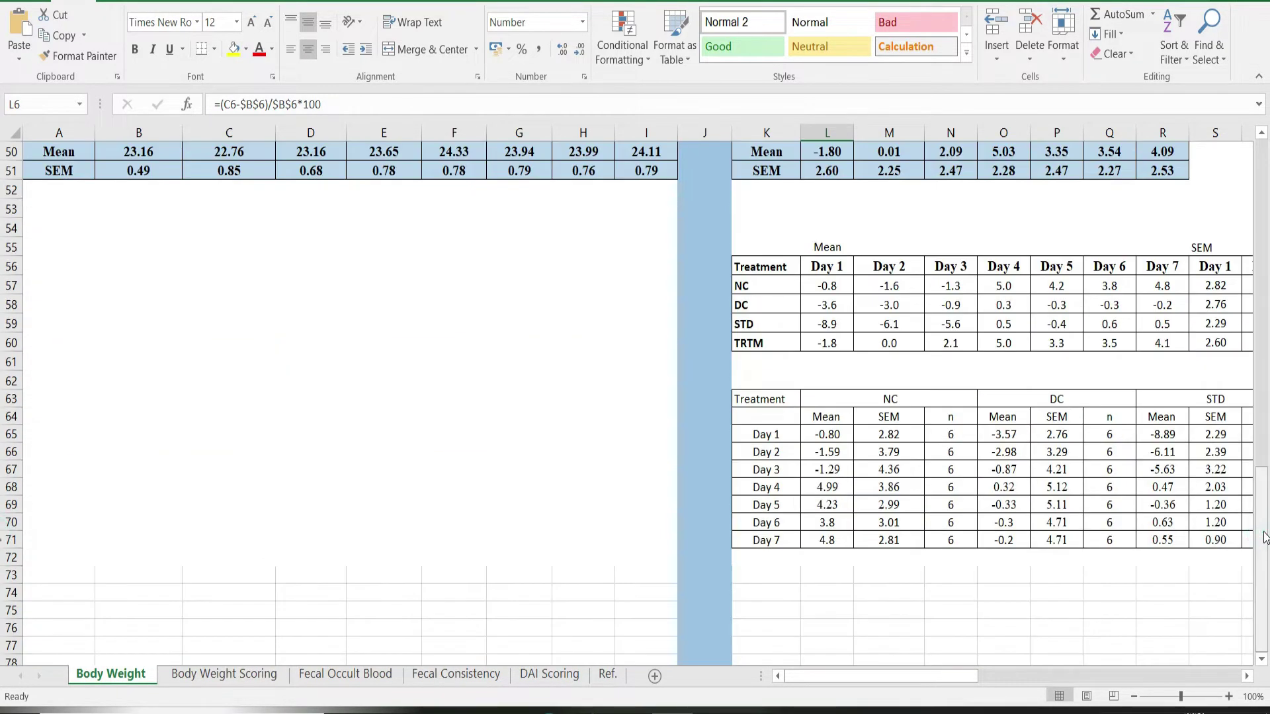
pyautogui.moveTo(1265, 529); pyautogui.dragTo(1264, 483)
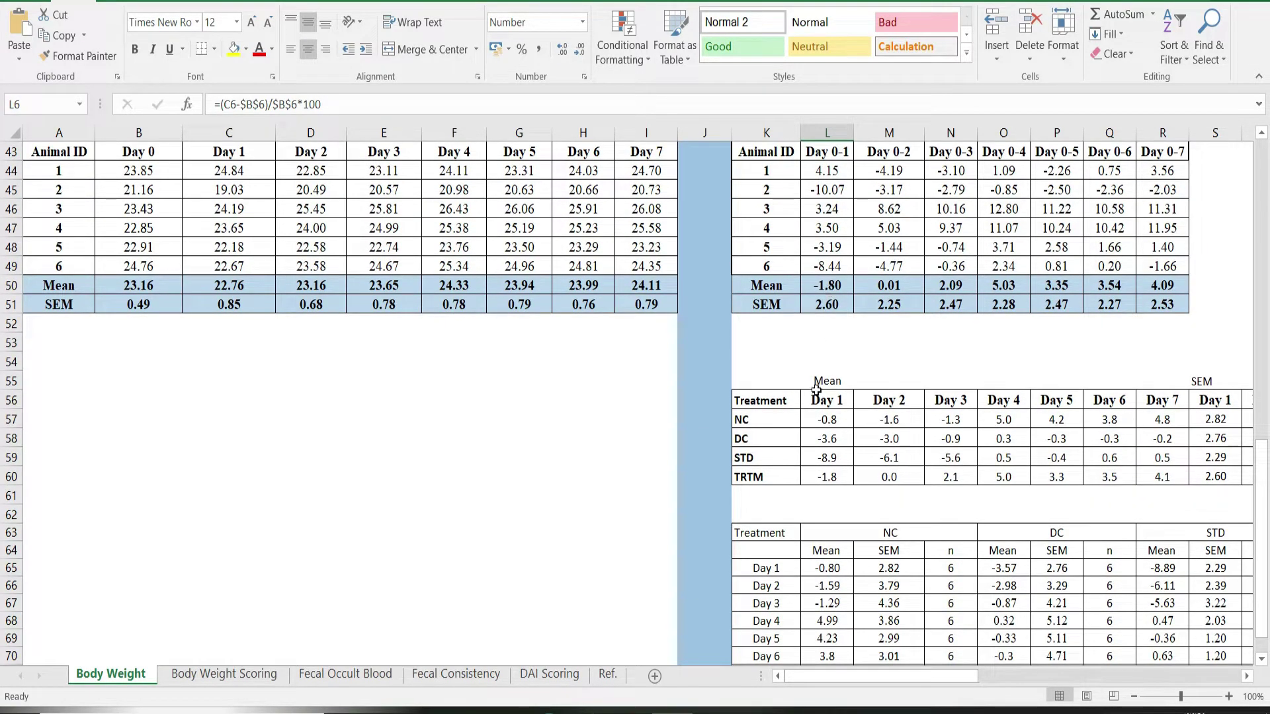
pyautogui.click(1246, 677)
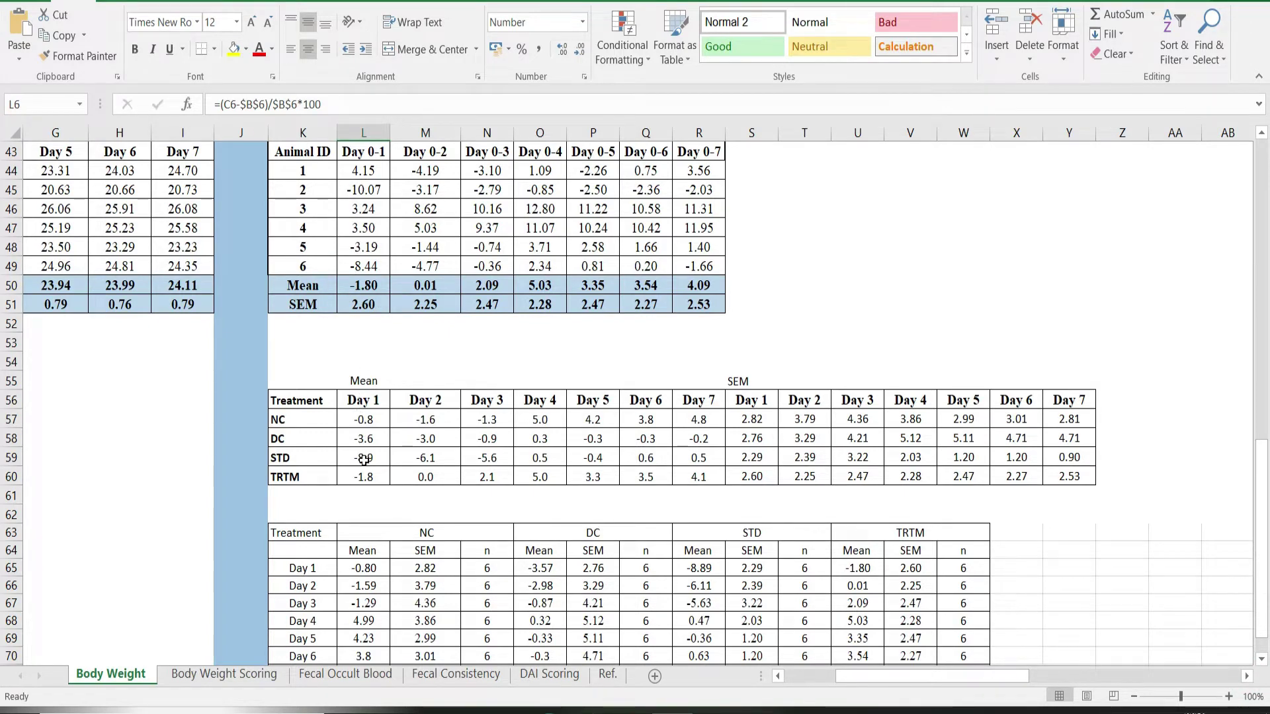
pyautogui.doubleClick(374, 419)
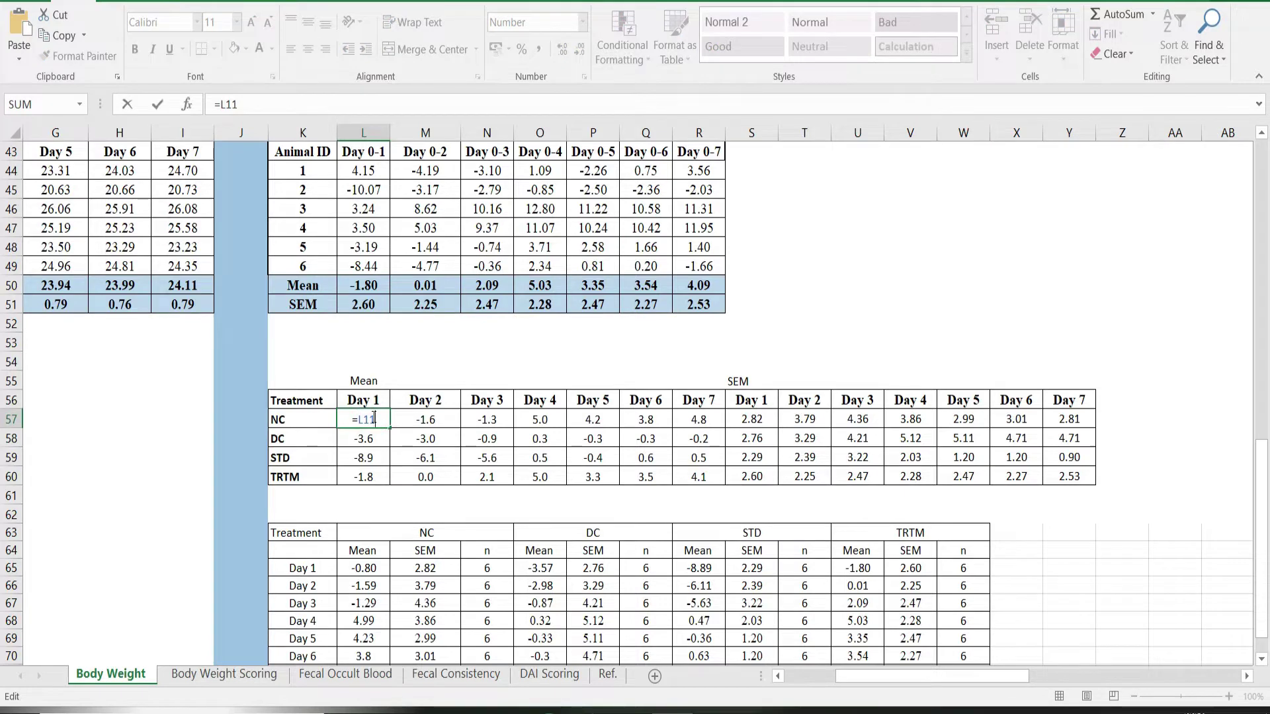
pyautogui.press('Return')
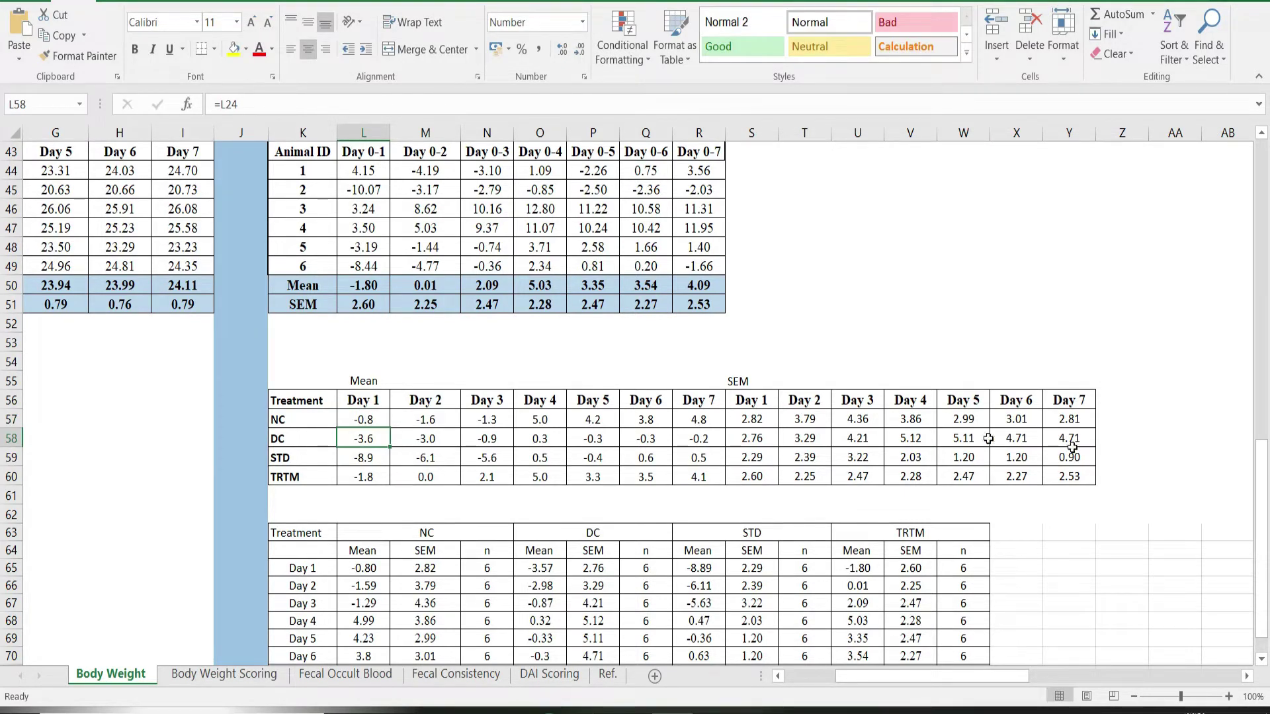
pyautogui.moveTo(1260, 461); pyautogui.dragTo(1260, 471)
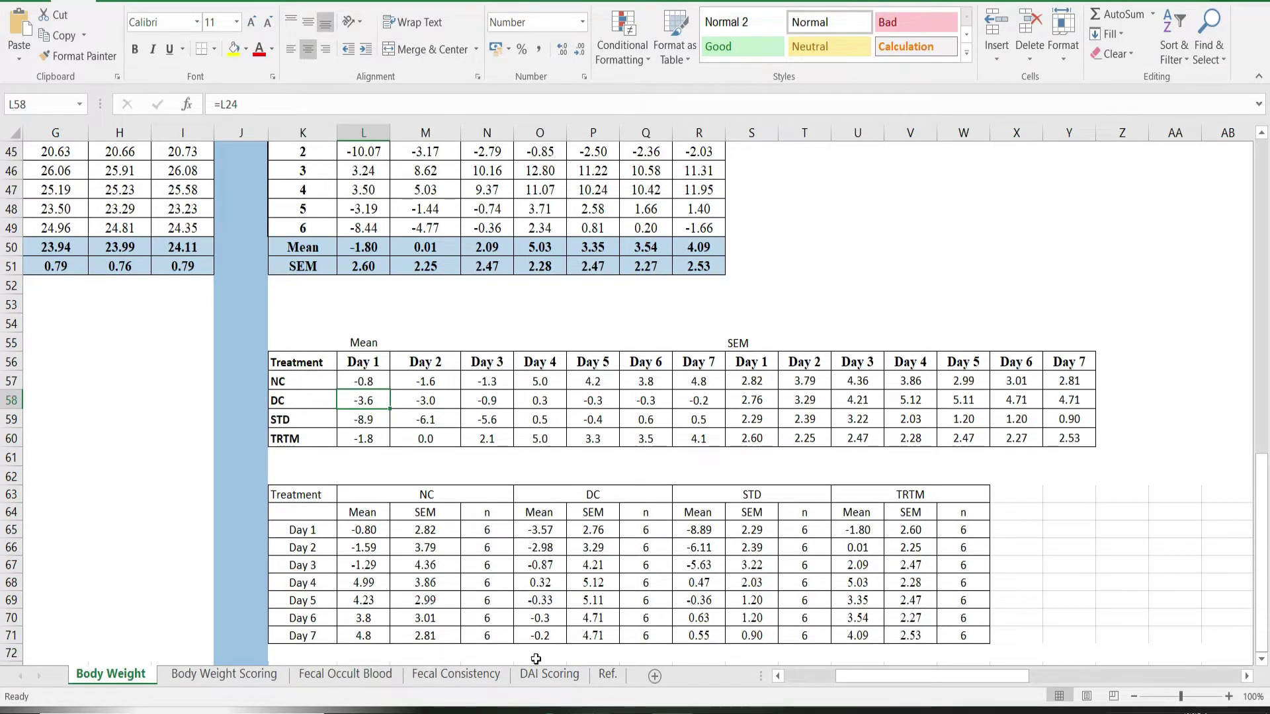
# Step: Compare NC animal 1's Day 0-1 weight change and body weight score with the criteria on the Ref. sheet
pyautogui.click(604, 676)
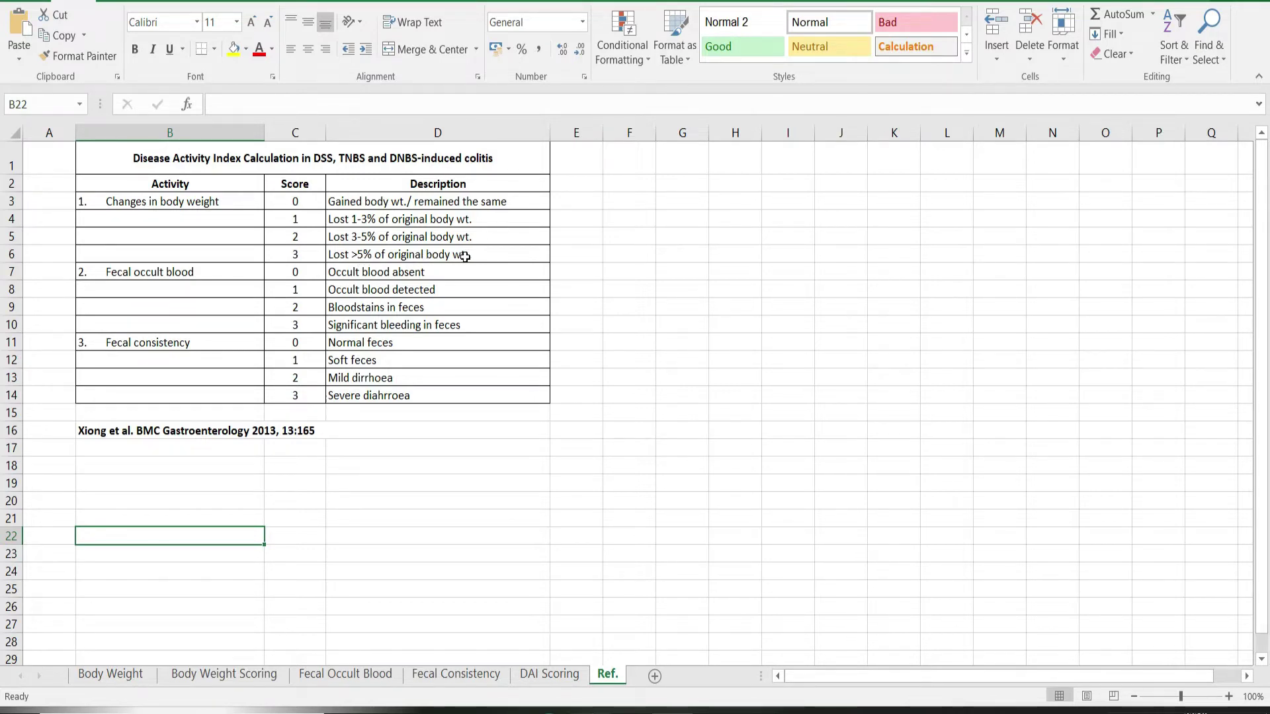
pyautogui.click(202, 676)
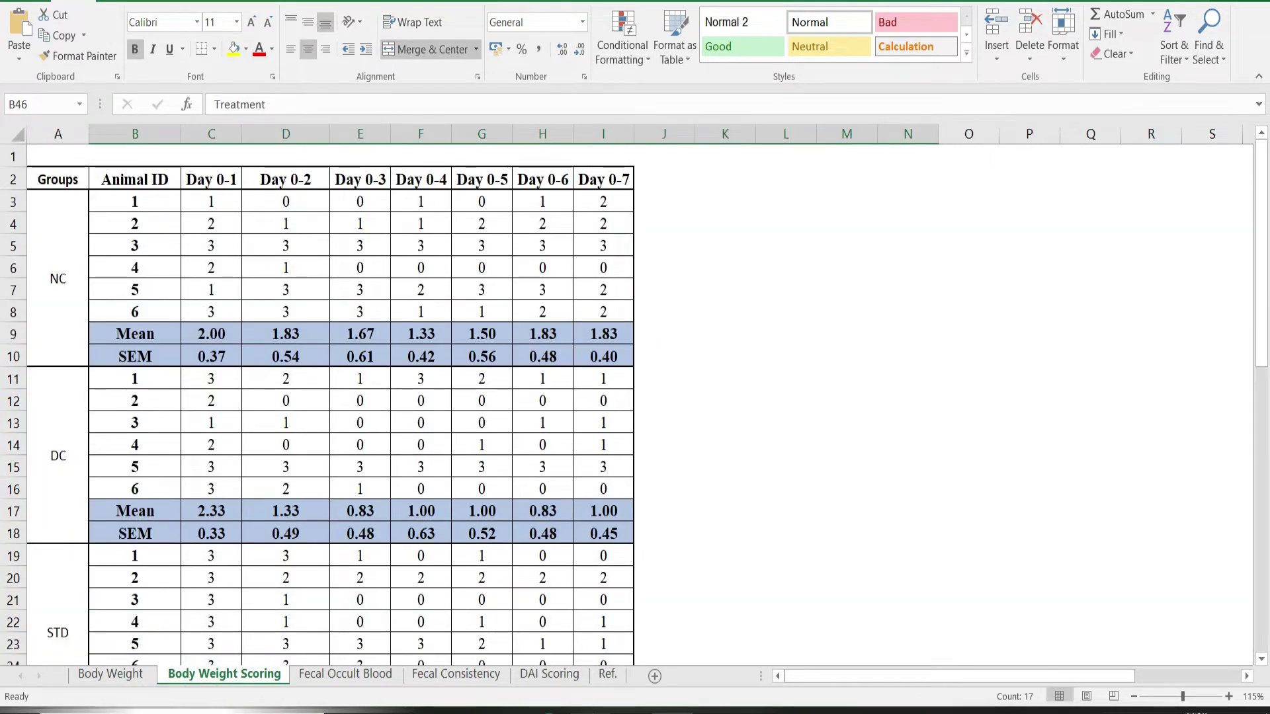
pyautogui.click(97, 678)
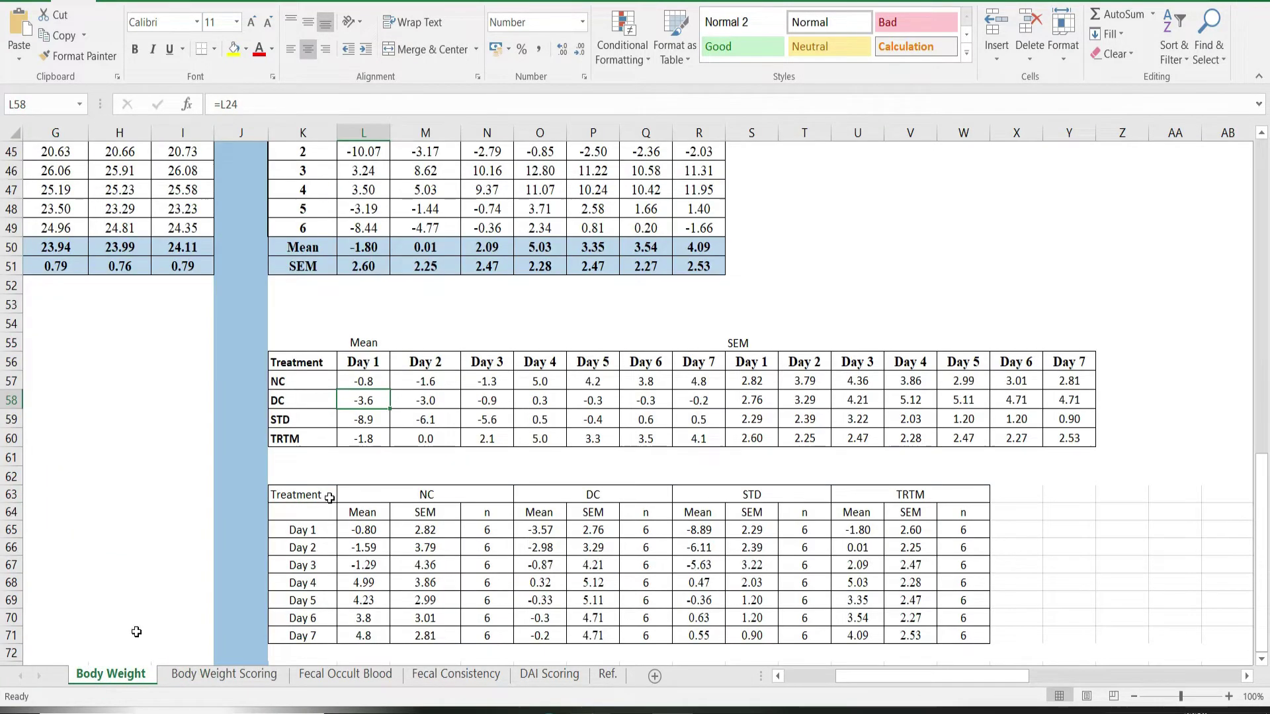
pyautogui.moveTo(1264, 515); pyautogui.dragTo(1268, 166)
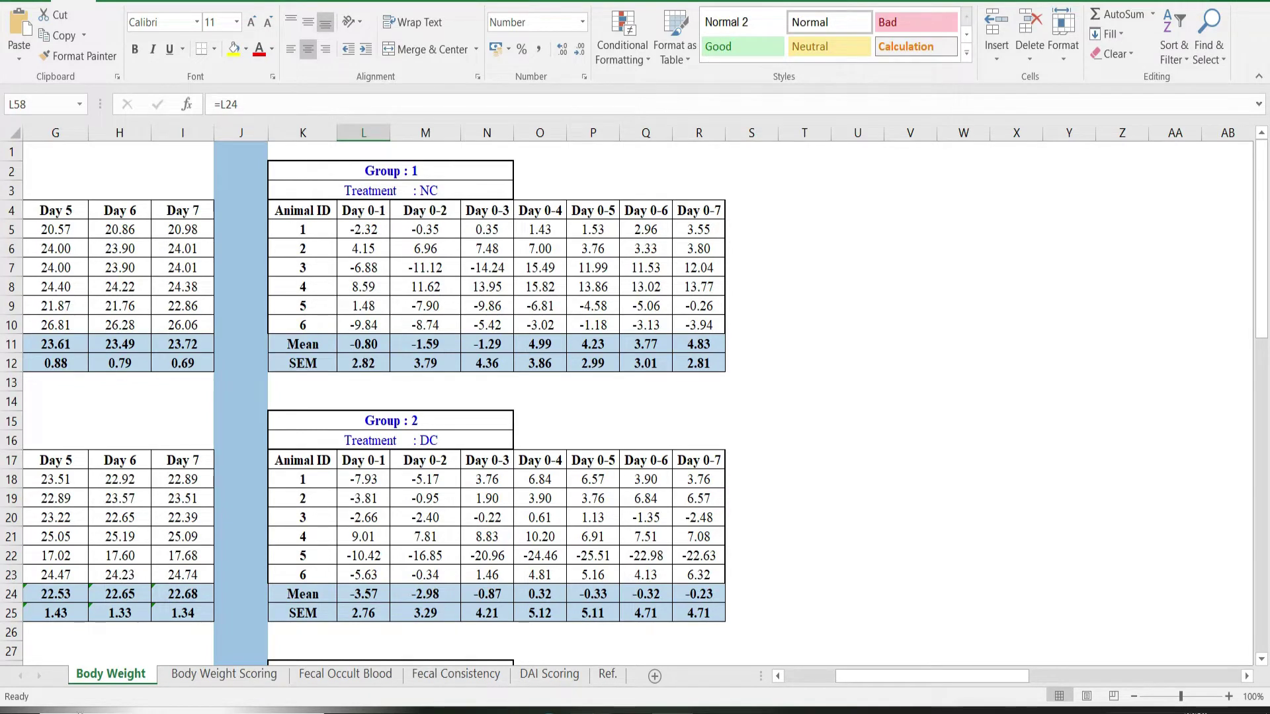
pyautogui.click(190, 678)
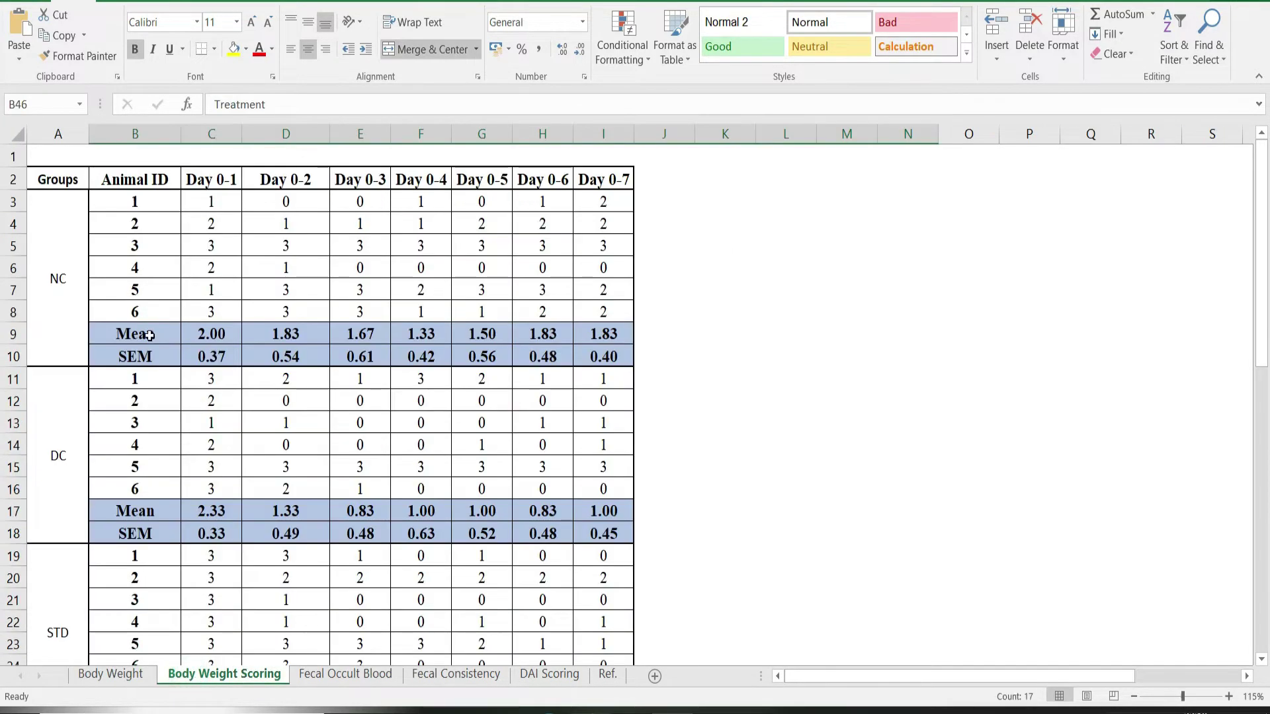
pyautogui.click(210, 201)
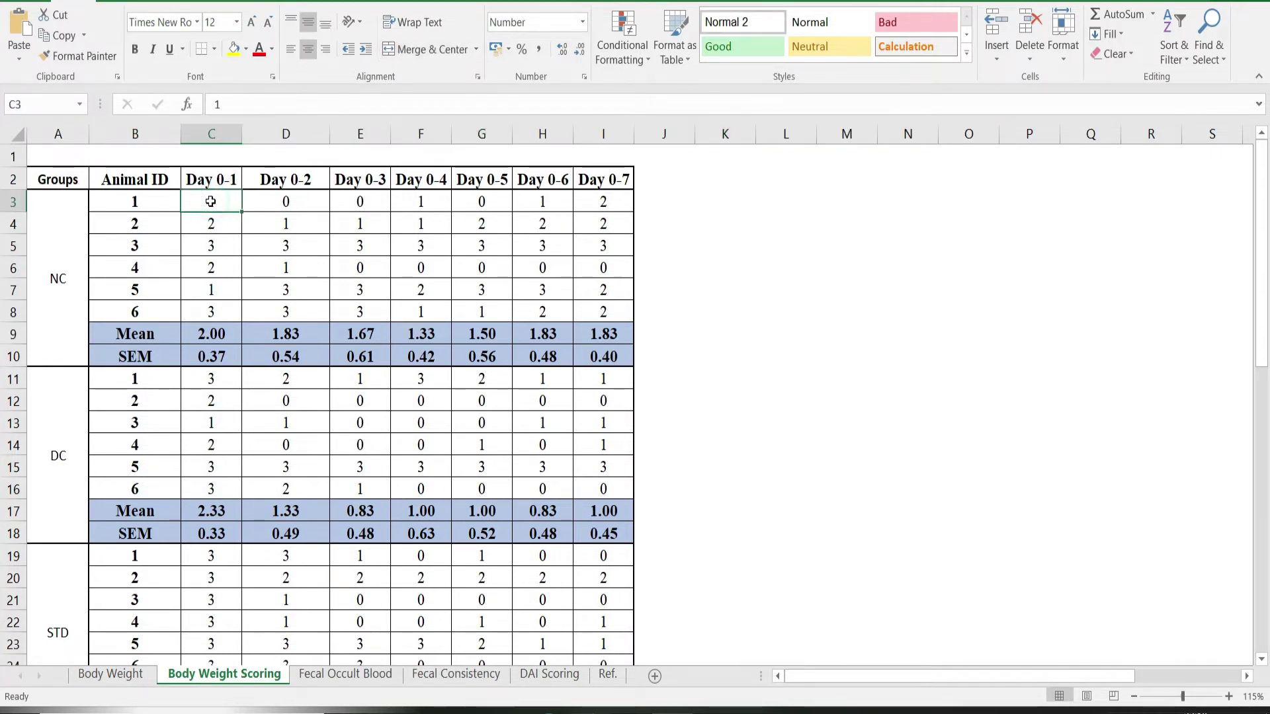
pyautogui.click(110, 674)
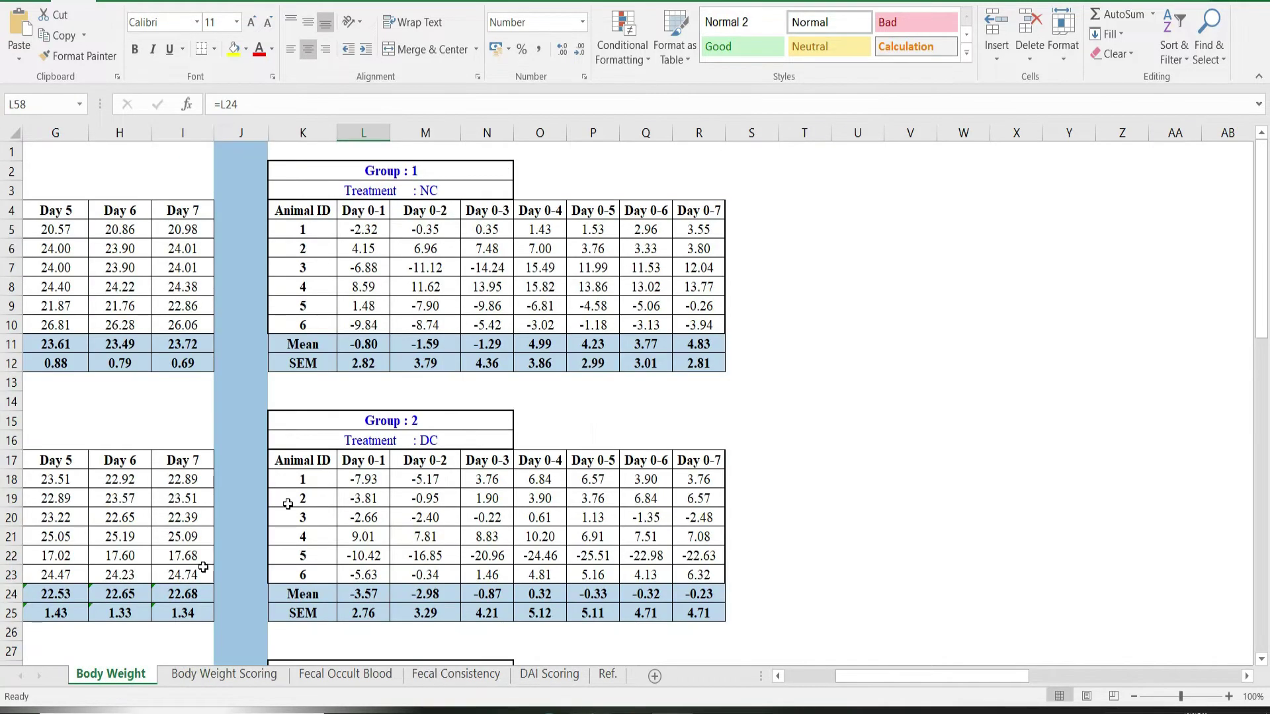
pyautogui.click(374, 231)
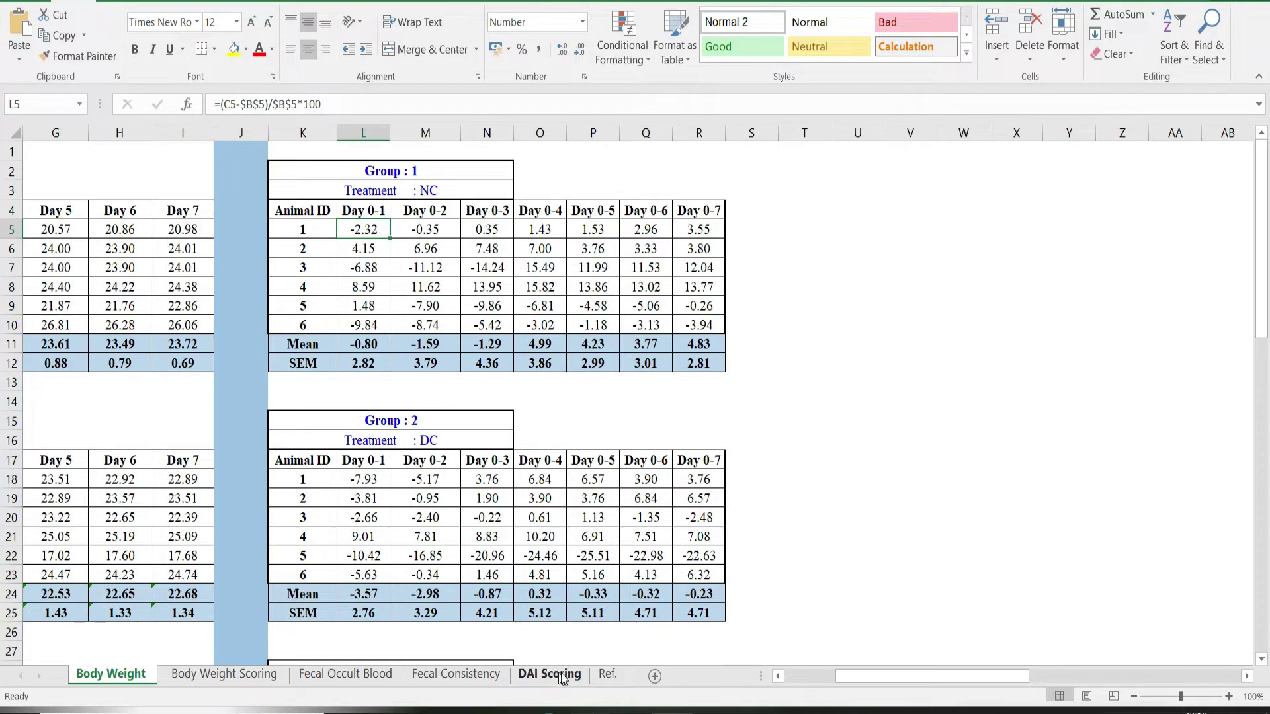
pyautogui.click(607, 675)
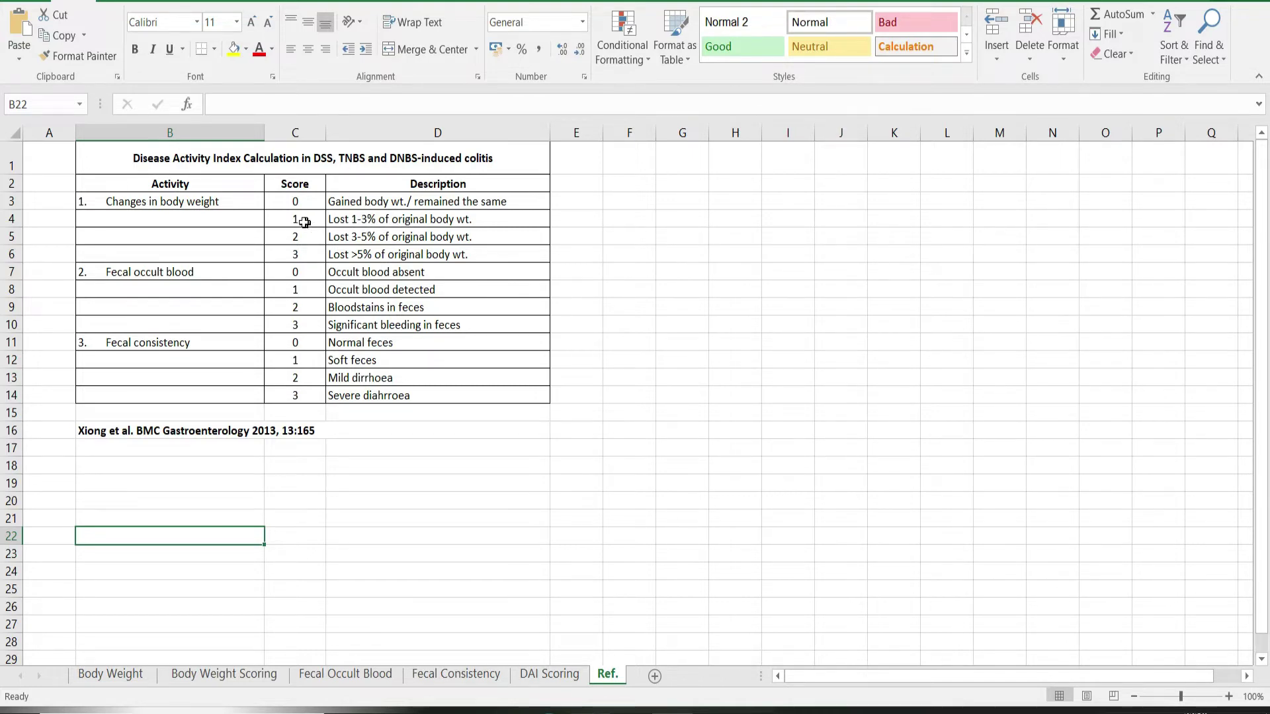
pyautogui.click(212, 675)
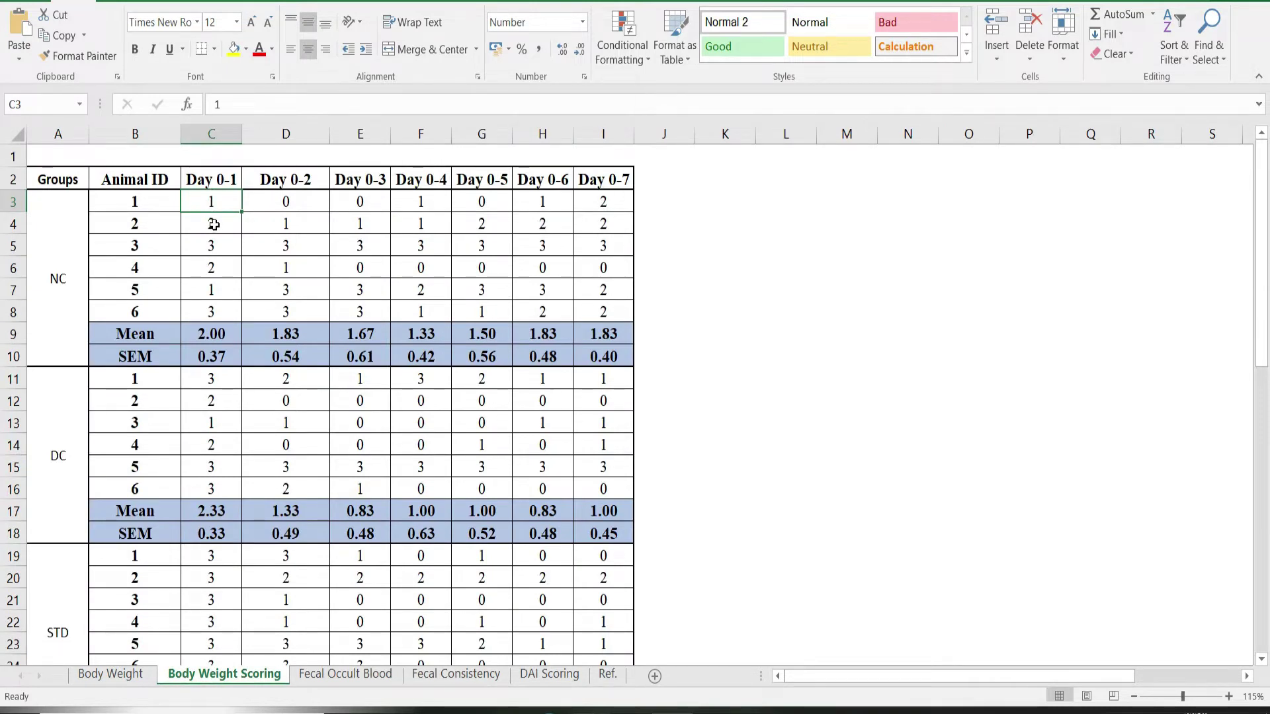
# Step: Check the Day 0-1 weight changes and scores of NC animals 2 and 3 against the Ref. sheet criteria
pyautogui.click(114, 676)
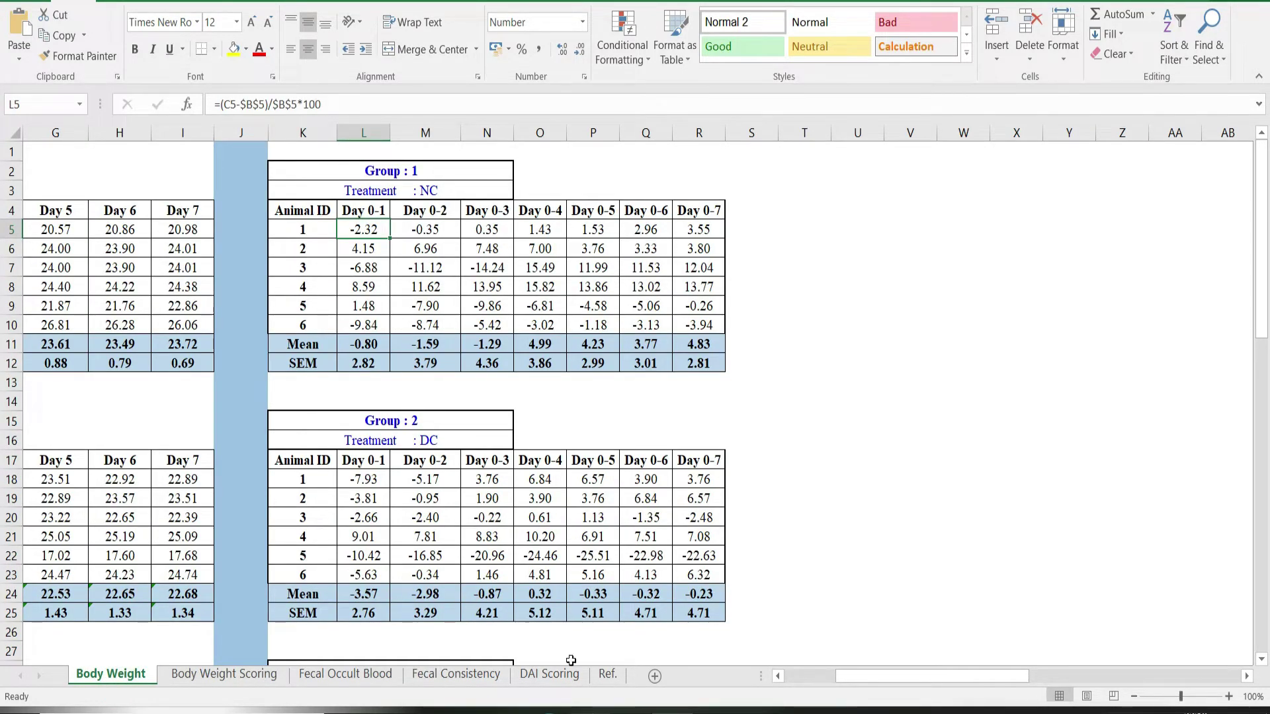
pyautogui.click(606, 676)
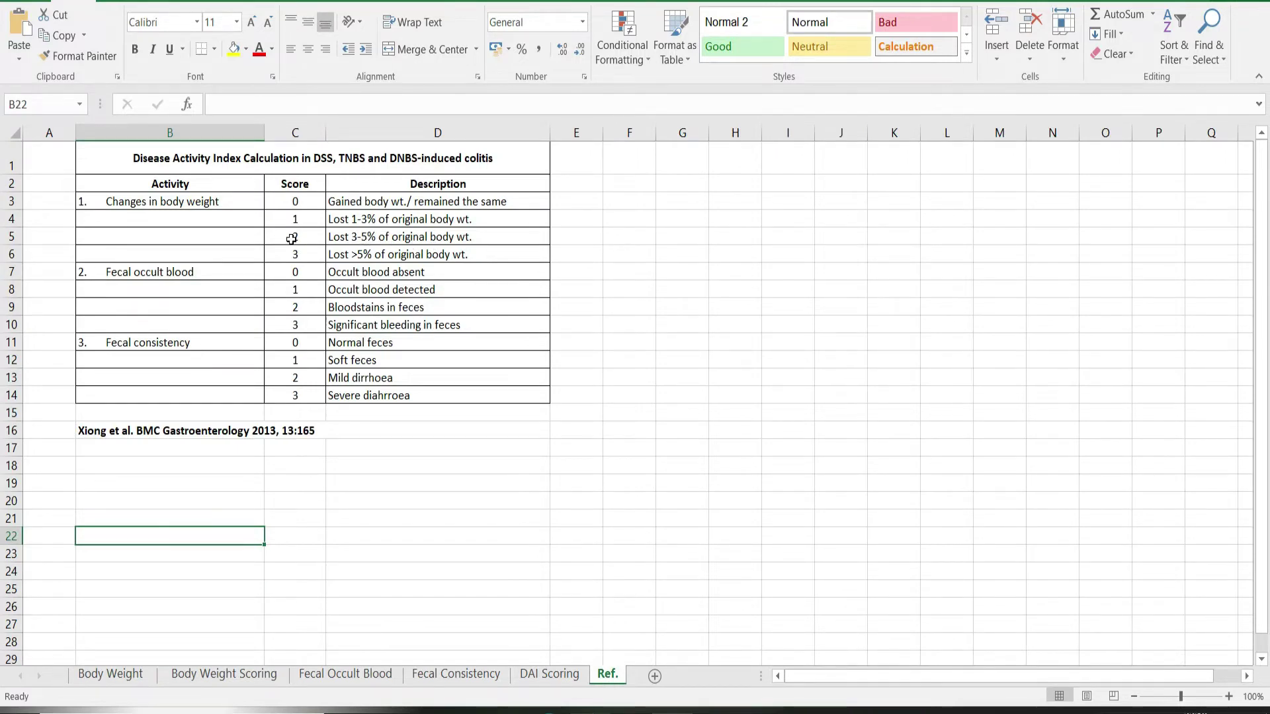
pyautogui.click(222, 674)
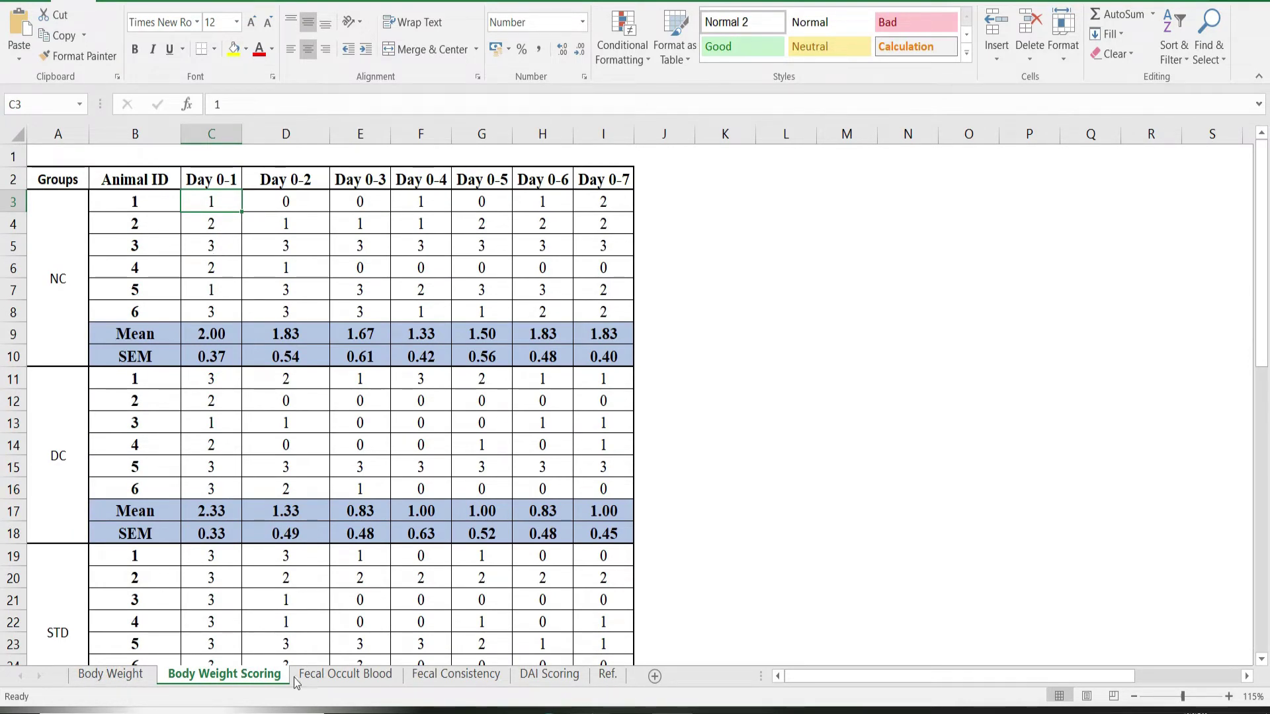
pyautogui.click(109, 674)
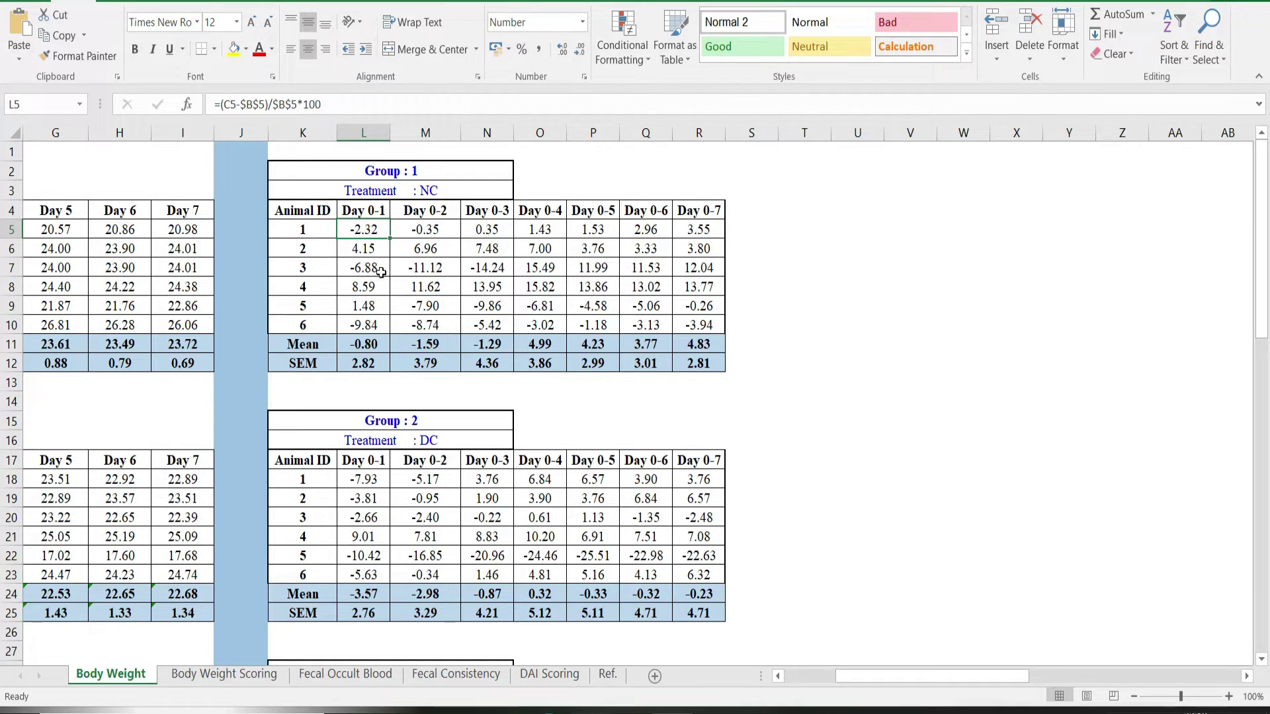
pyautogui.click(608, 675)
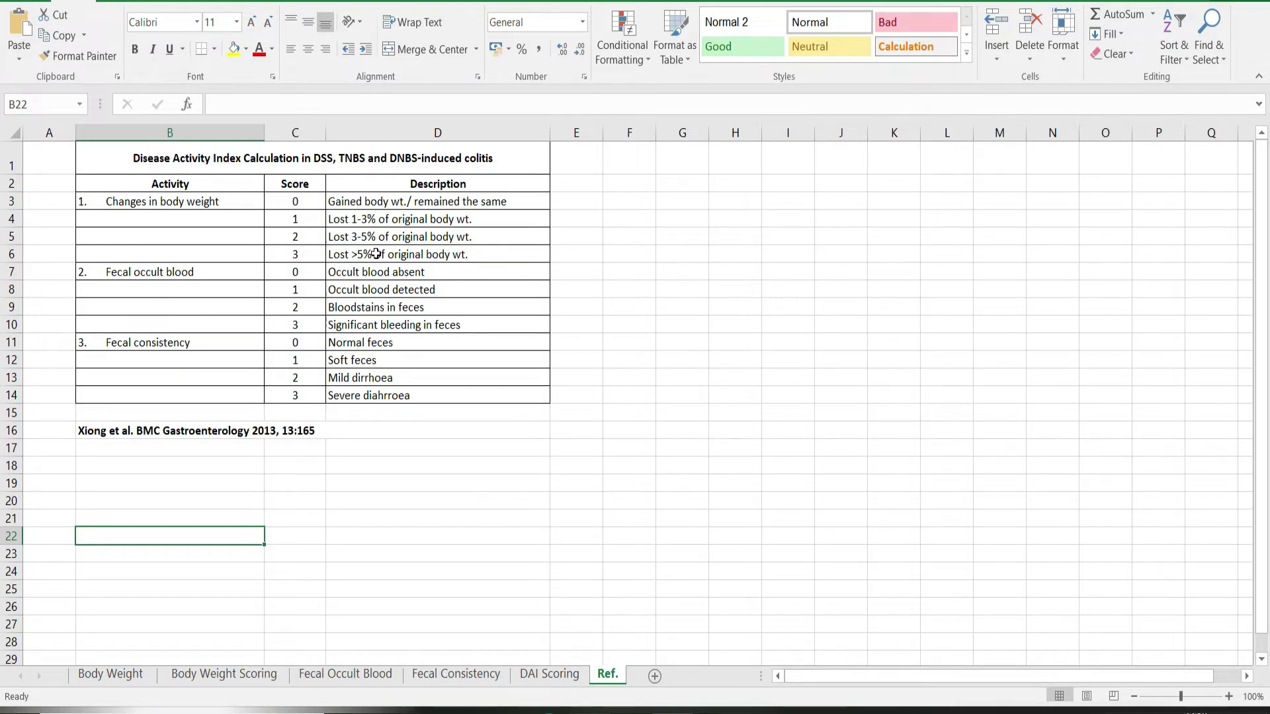
pyautogui.click(224, 674)
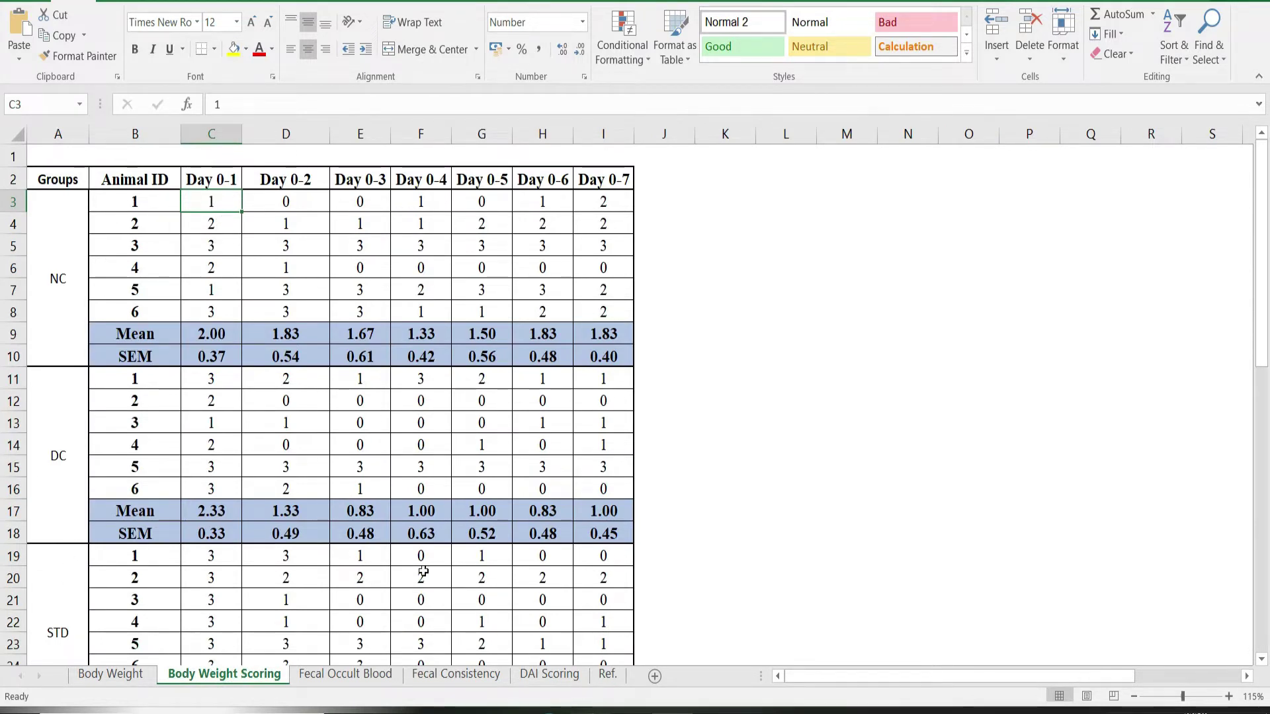
# Step: Copy the Day 1 to Day 7 Mean, SEM and n values of all four treatments, C48:N54, on the Body Weight Scoring sheet
pyautogui.moveTo(1262, 324); pyautogui.dragTo(1267, 561)
pyautogui.moveTo(3, 566); pyautogui.dragTo(4, 596)
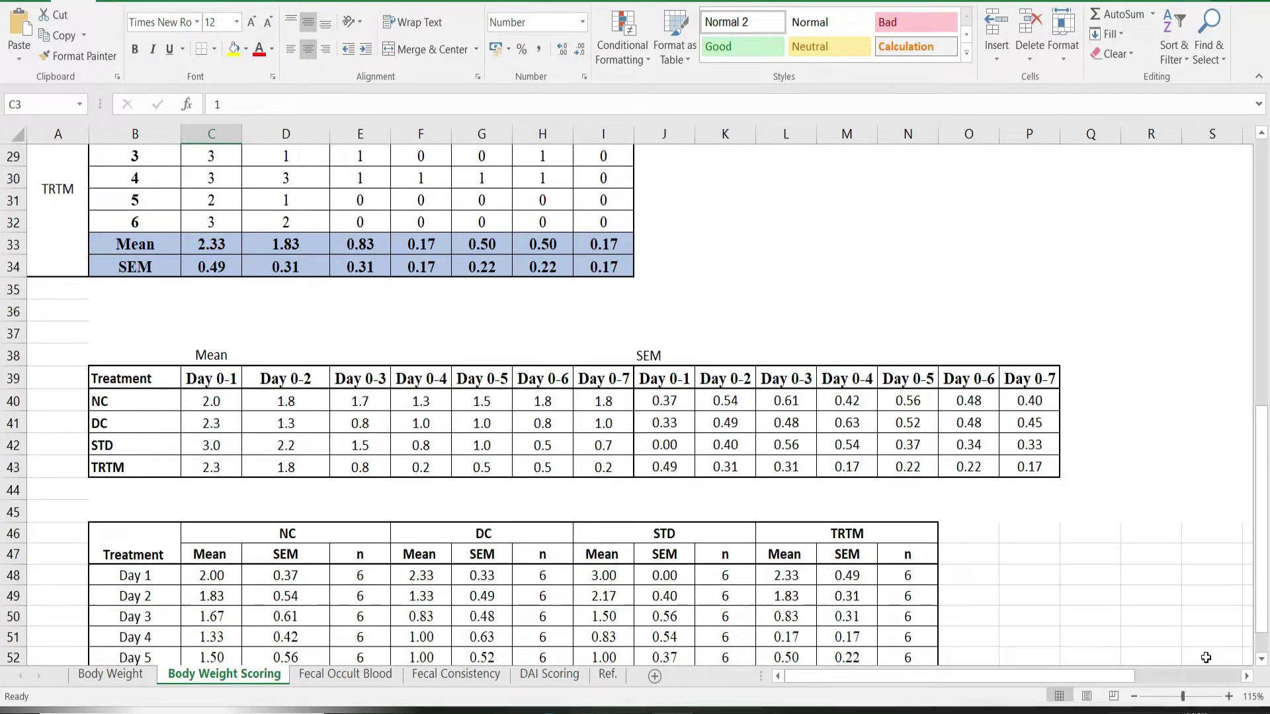
pyautogui.click(1262, 660)
pyautogui.scroll(-1, 1261, 660)
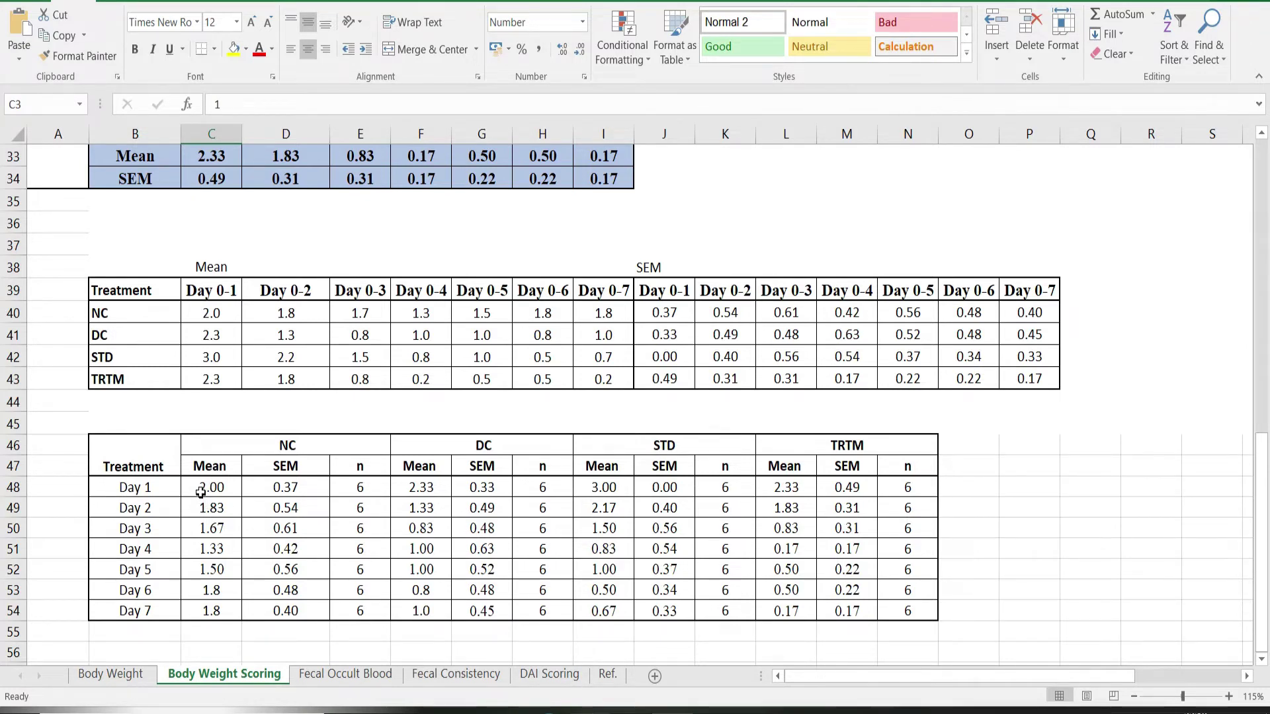
pyautogui.click(201, 492)
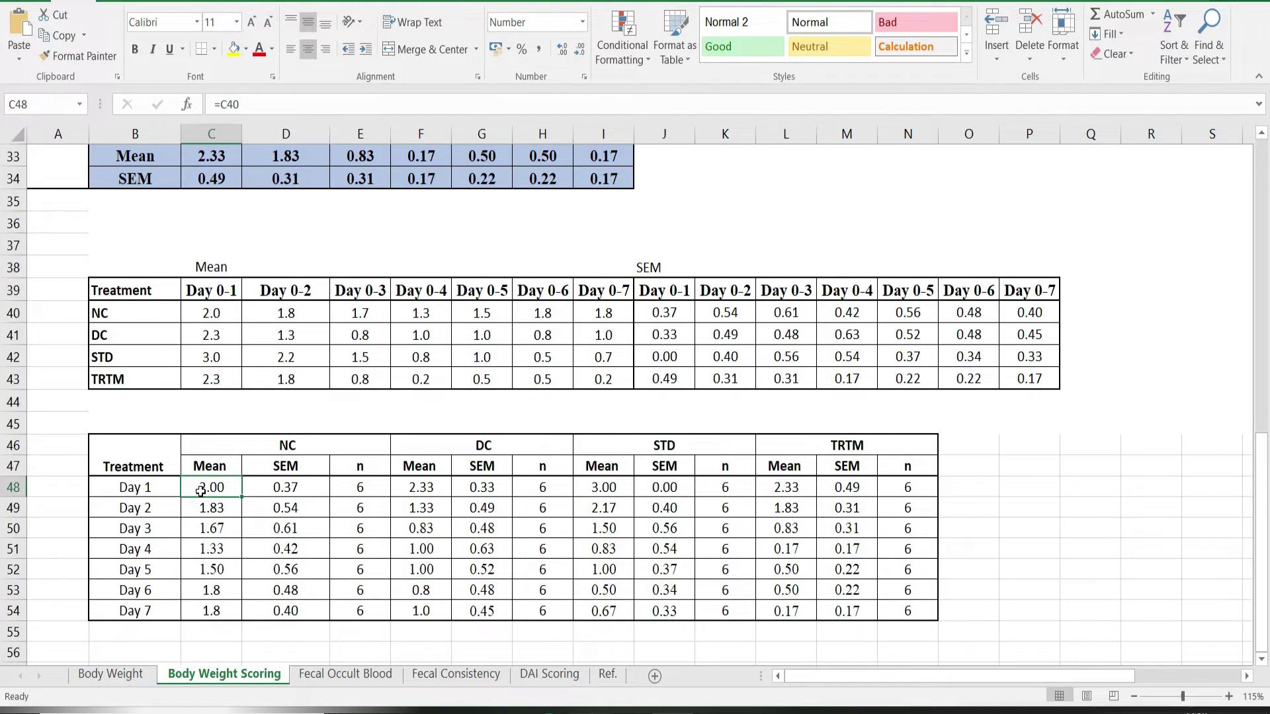
pyautogui.hotkey('shift', 'Down')
pyautogui.hotkey('shift', 'Down')
pyautogui.hotkey('shift', 'Down')
pyautogui.hotkey('shift', 'Down')
pyautogui.hotkey('shift', 'Down')
pyautogui.hotkey('shift', 'Down')
pyautogui.hotkey('shift', 'Down')
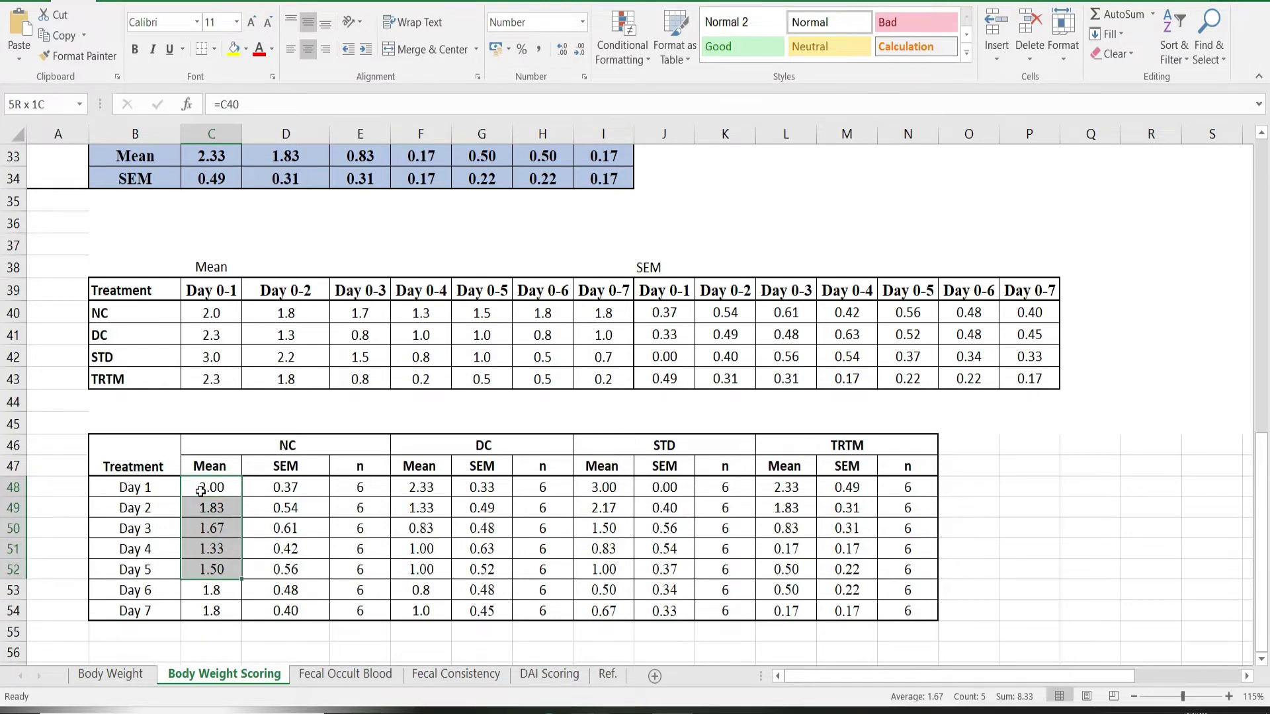
pyautogui.hotkey('shift', 'Up')
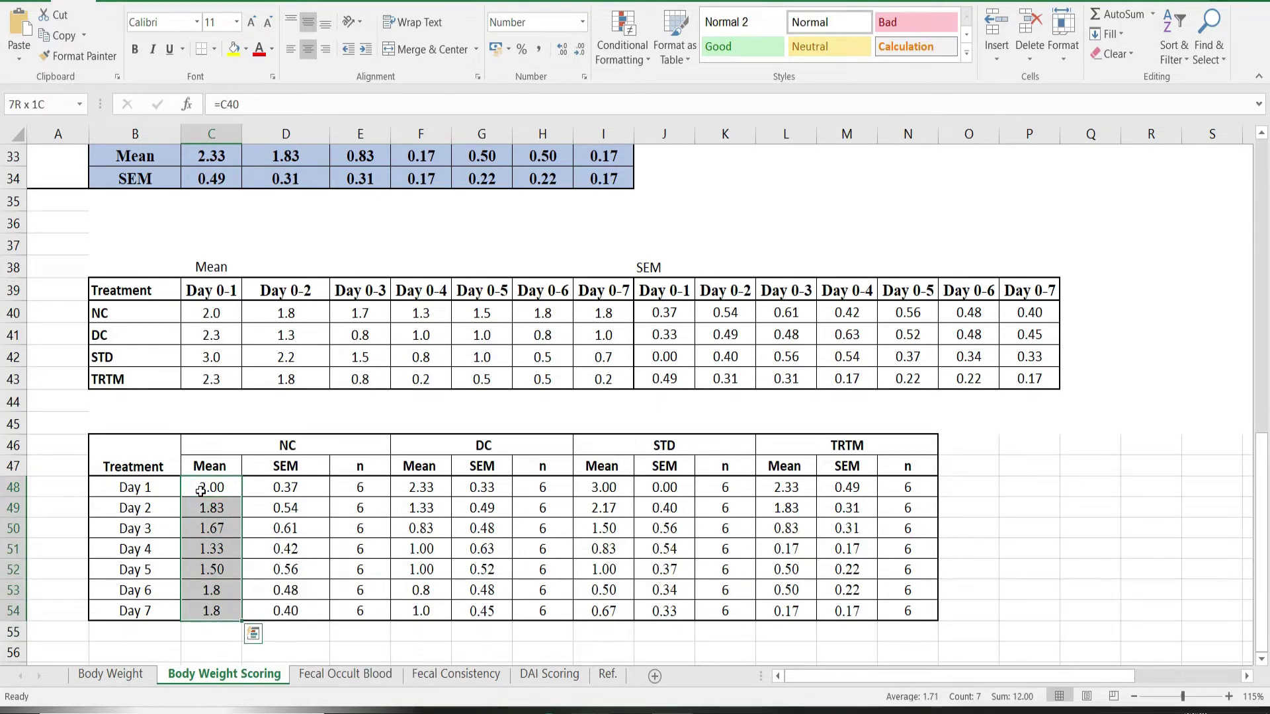
pyautogui.hotkey('shift', 'Right')
pyautogui.hotkey('shift', 'Right')
pyautogui.hotkey('shift', 'Right')
pyautogui.hotkey('shift', 'Right')
pyautogui.hotkey('shift', 'Right')
pyautogui.hotkey('shift', 'Right')
pyautogui.hotkey('shift', 'Right')
pyautogui.hotkey('shift', 'Right')
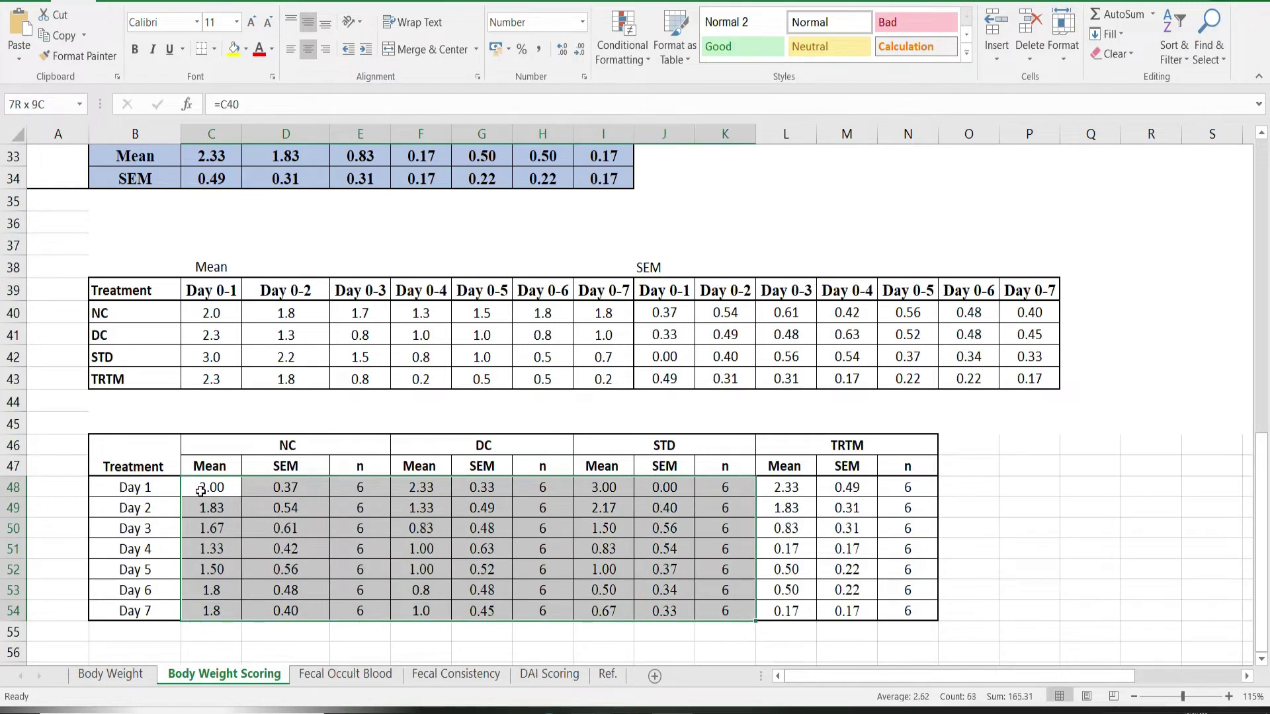
pyautogui.hotkey('shift', 'Right')
pyautogui.hotkey('shift', 'Right')
pyautogui.hotkey('shift', 'Right')
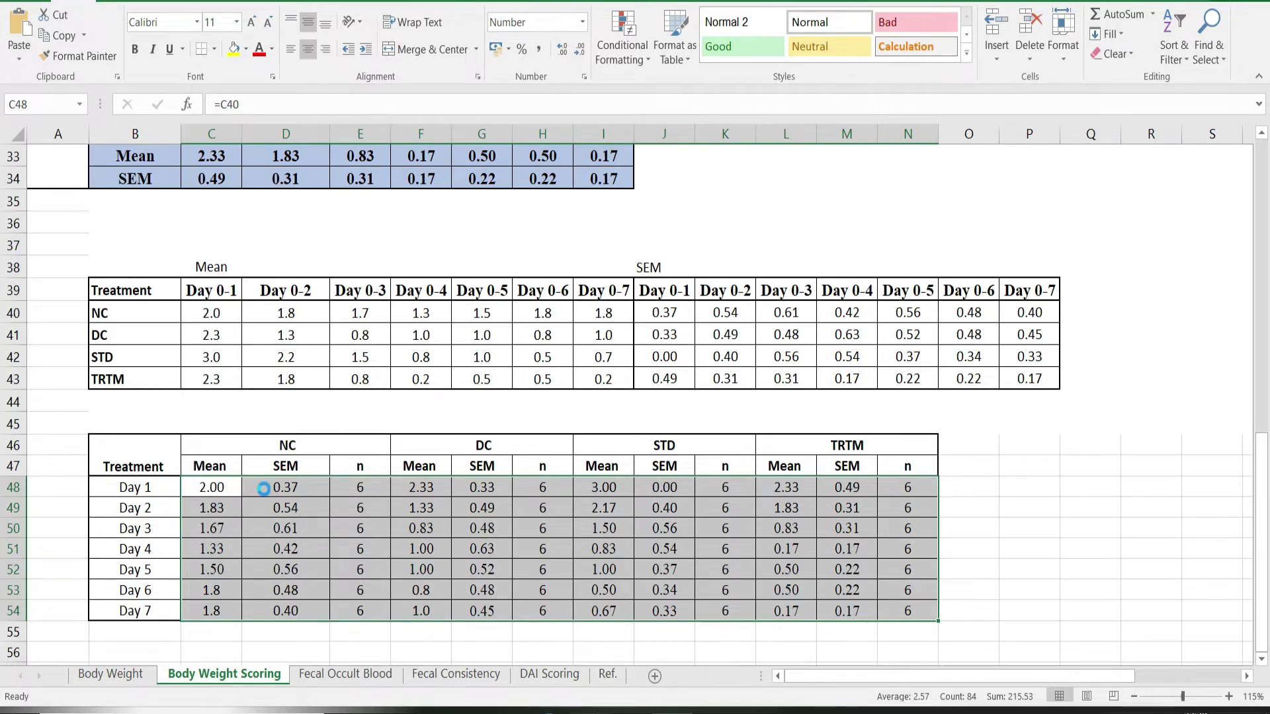
pyautogui.hotkey('ctrl', 'c')
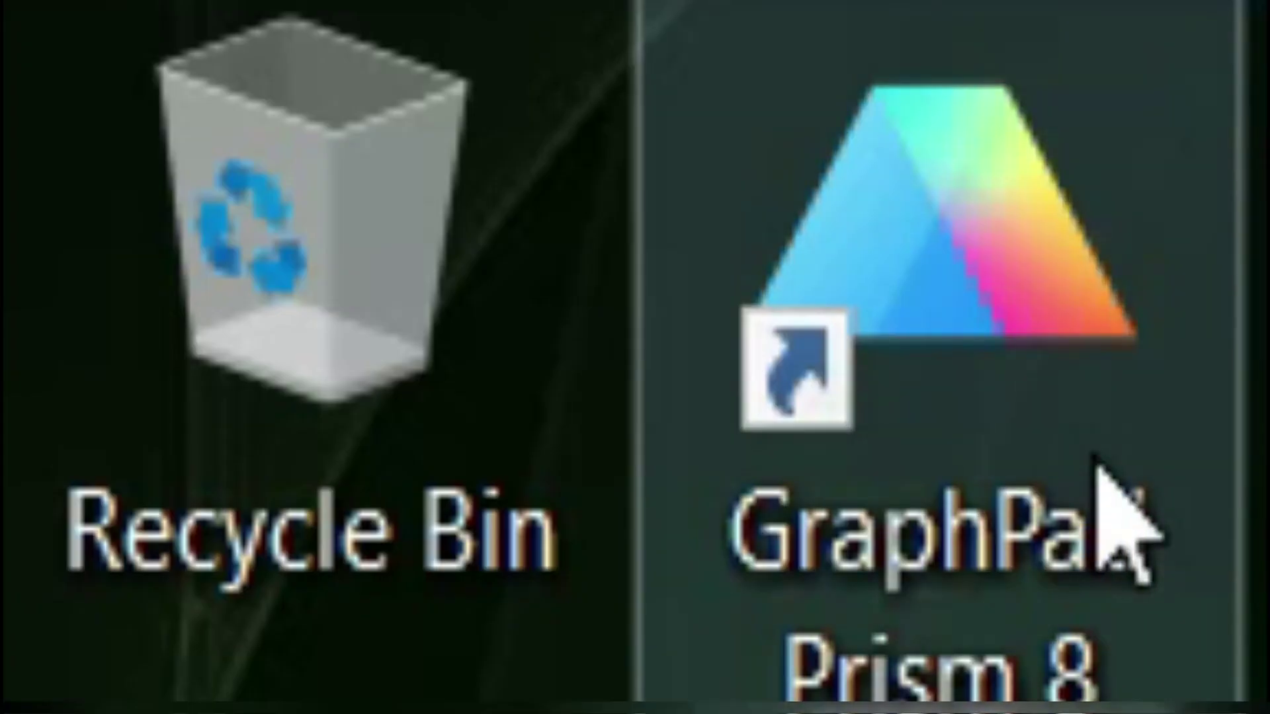
# Step: Launch GraphPad Prism 8 from the desktop
pyautogui.doubleClick(1120, 524)
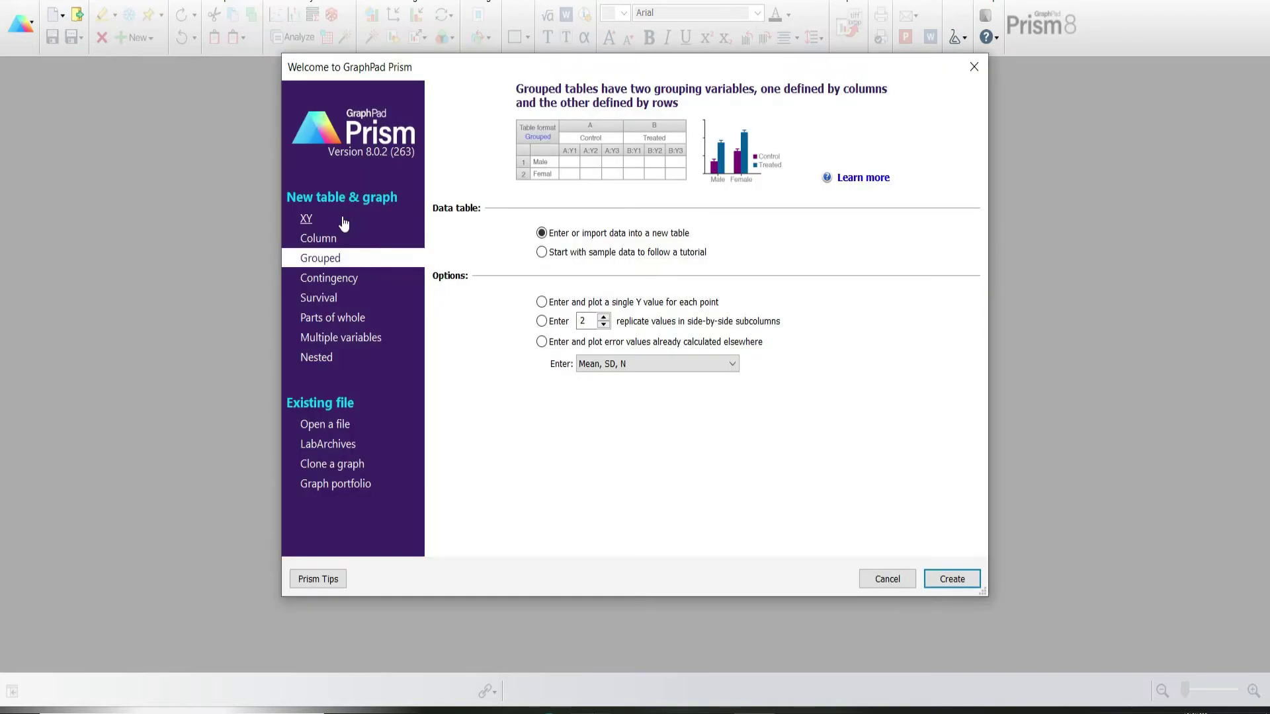
# Step: Create a new Grouped data table for error values already calculated elsewhere, entered as Mean, SEM, N
pyautogui.click(632, 365)
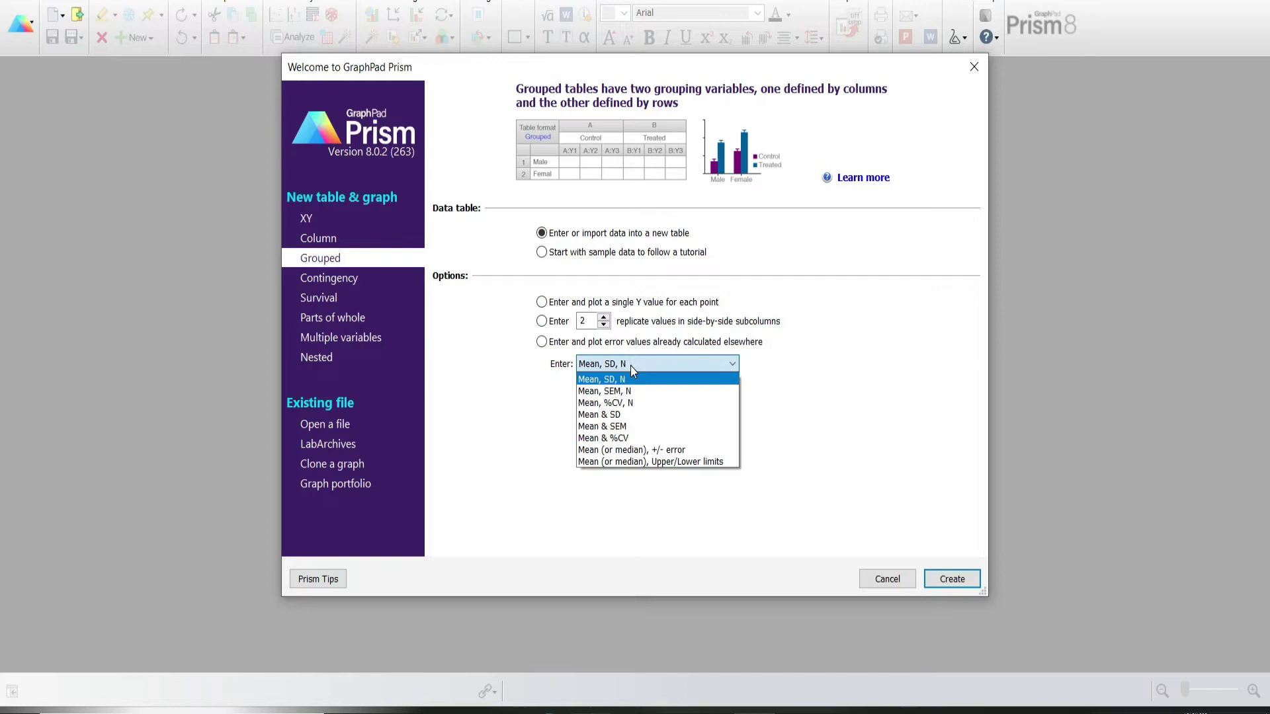
pyautogui.click(623, 392)
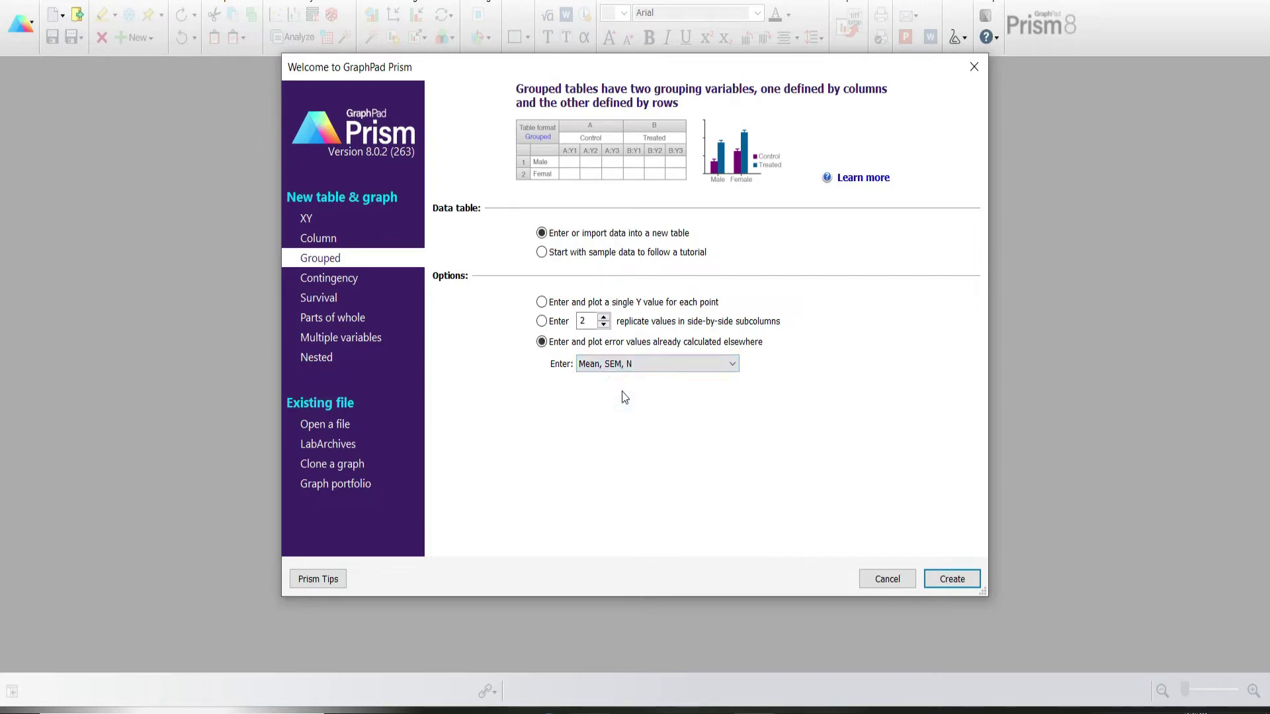
pyautogui.click(950, 585)
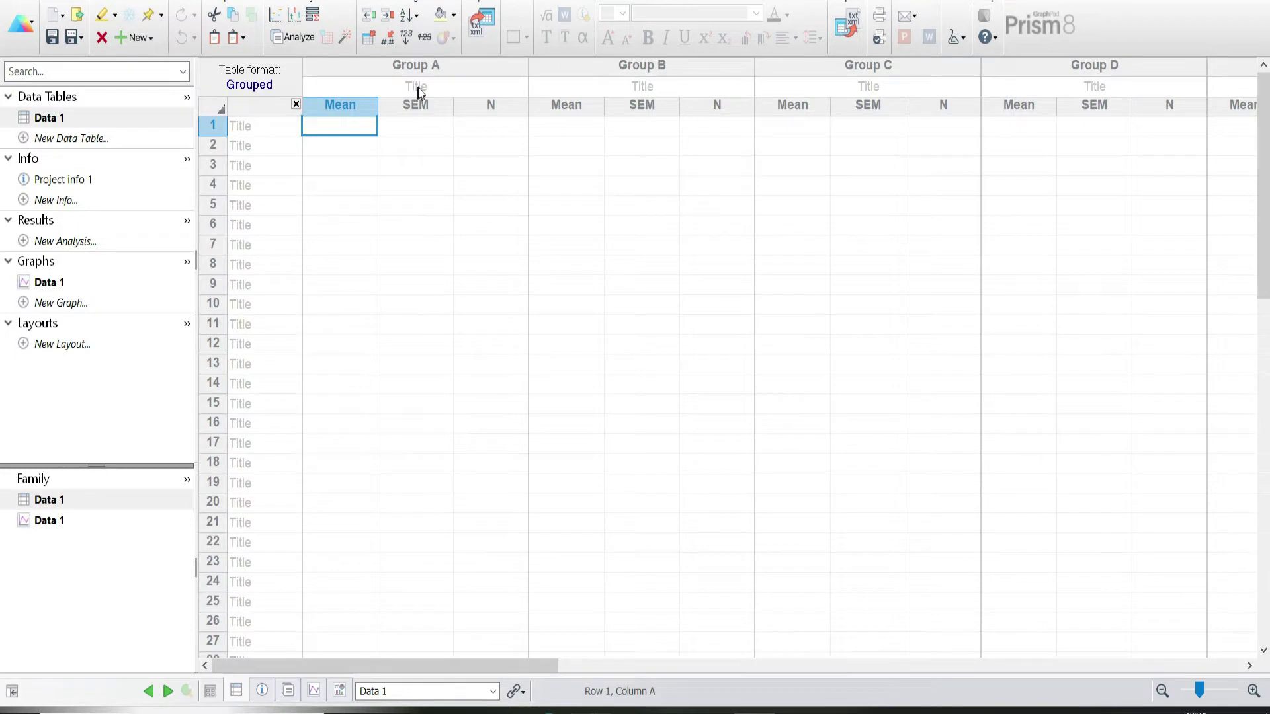
# Step: Title the data table's Groups A to D as NC, DC, STD and TRTM
pyautogui.click(418, 89)
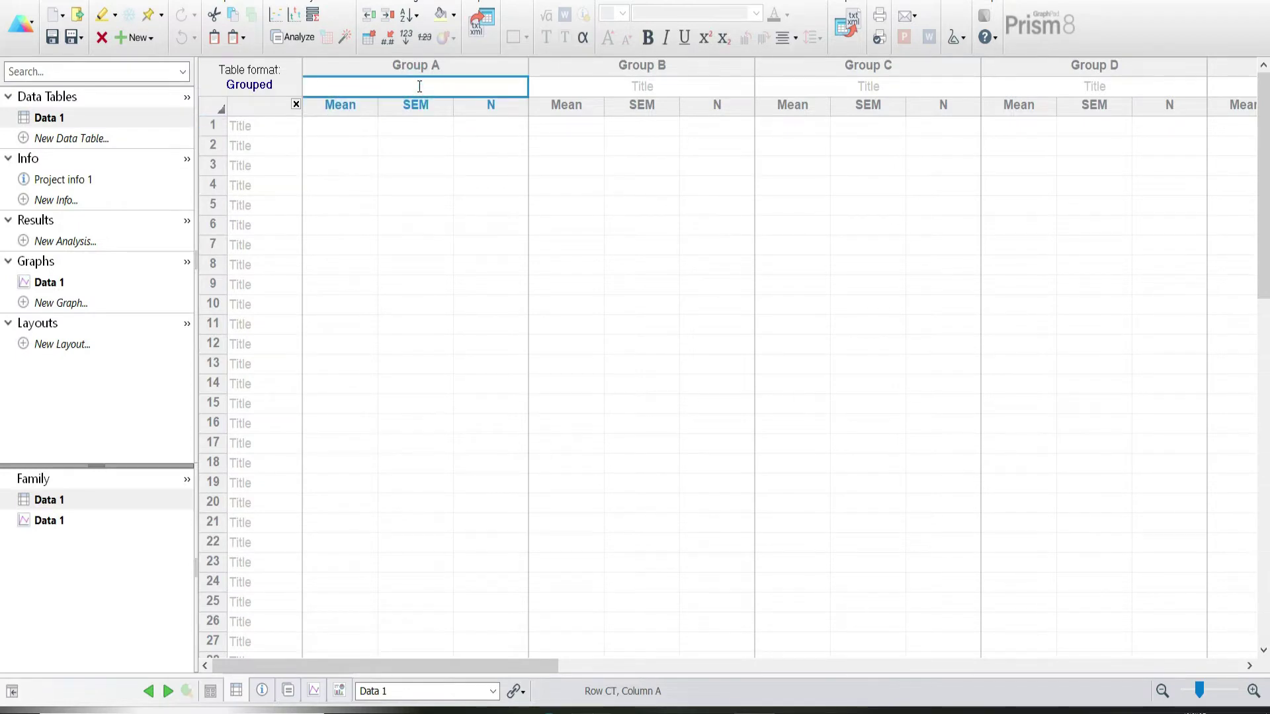
pyautogui.write('NC')
pyautogui.doubleClick(643, 86)
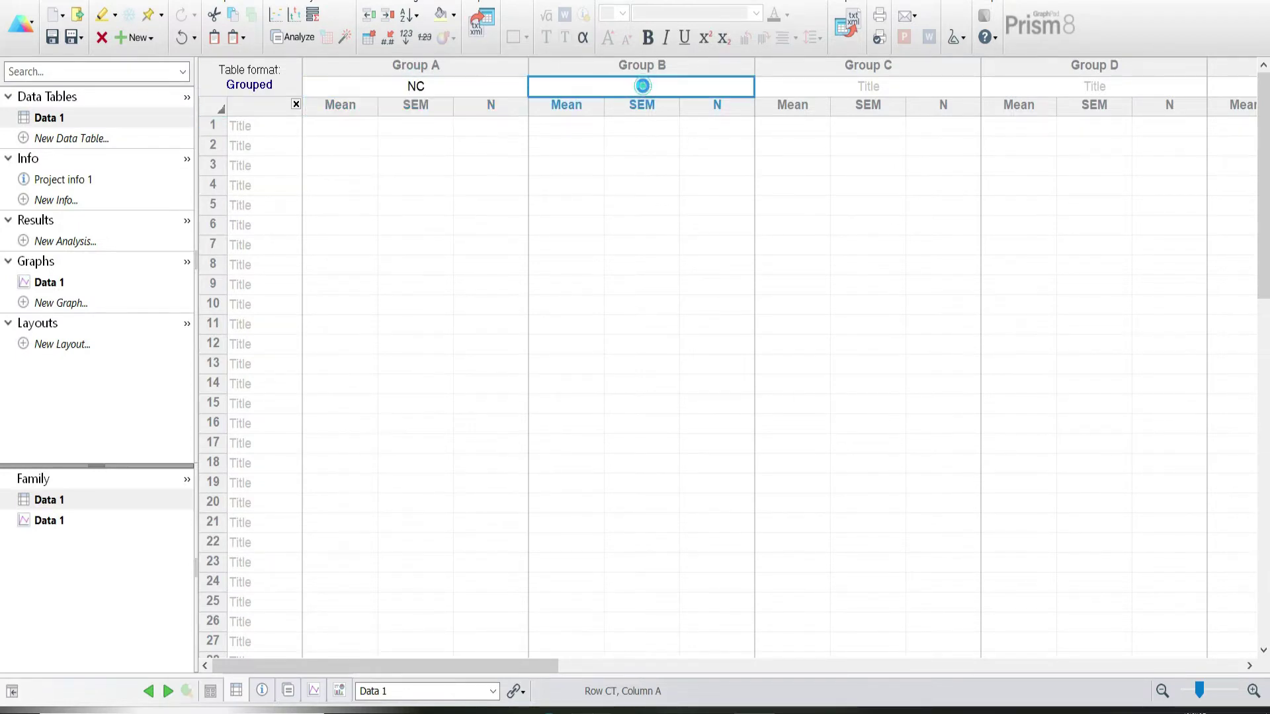
pyautogui.write('DC')
pyautogui.press('Down')
pyautogui.press('Down')
pyautogui.press('Down')
pyautogui.click(526, 207)
pyautogui.write('STD')
pyautogui.press('Down')
pyautogui.press('Down')
pyautogui.press('Down')
pyautogui.click(517, 222)
pyautogui.write('TRTM')
pyautogui.press('Down')
pyautogui.click(766, 572)
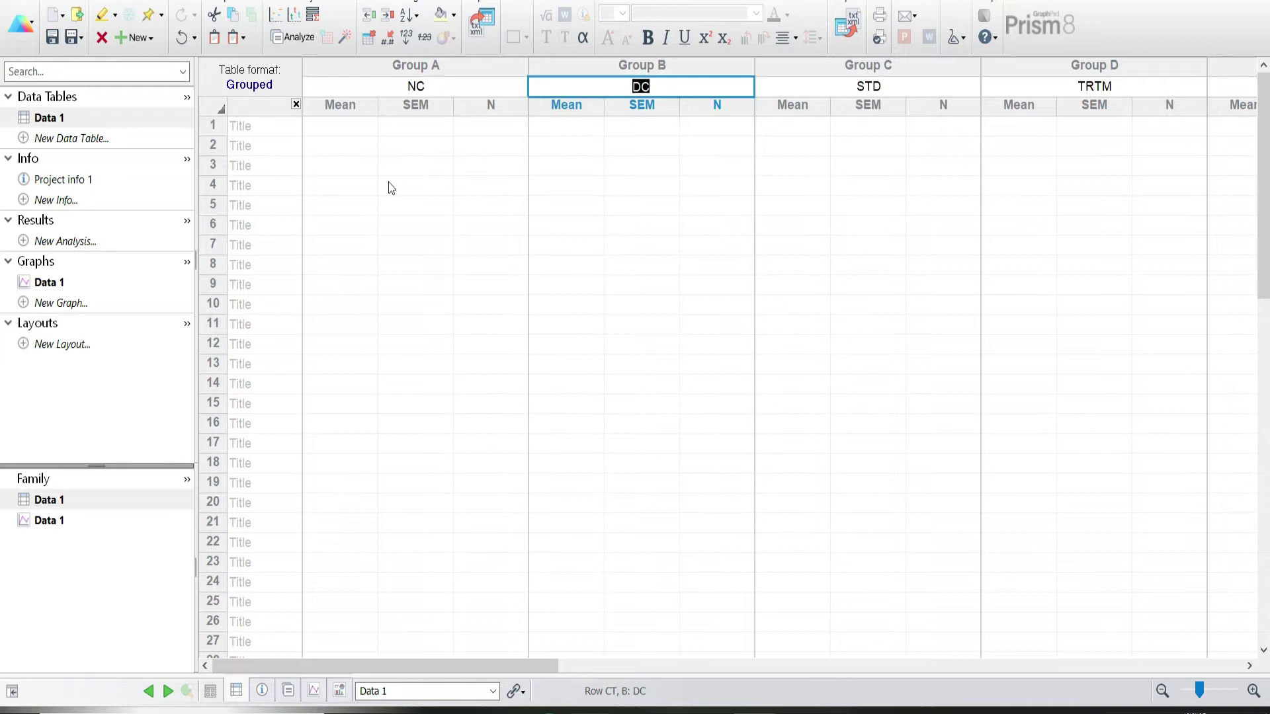
# Step: Paste the copied body weight scoring values into the table, starting at row 1 of NC's Mean column
pyautogui.click(327, 125)
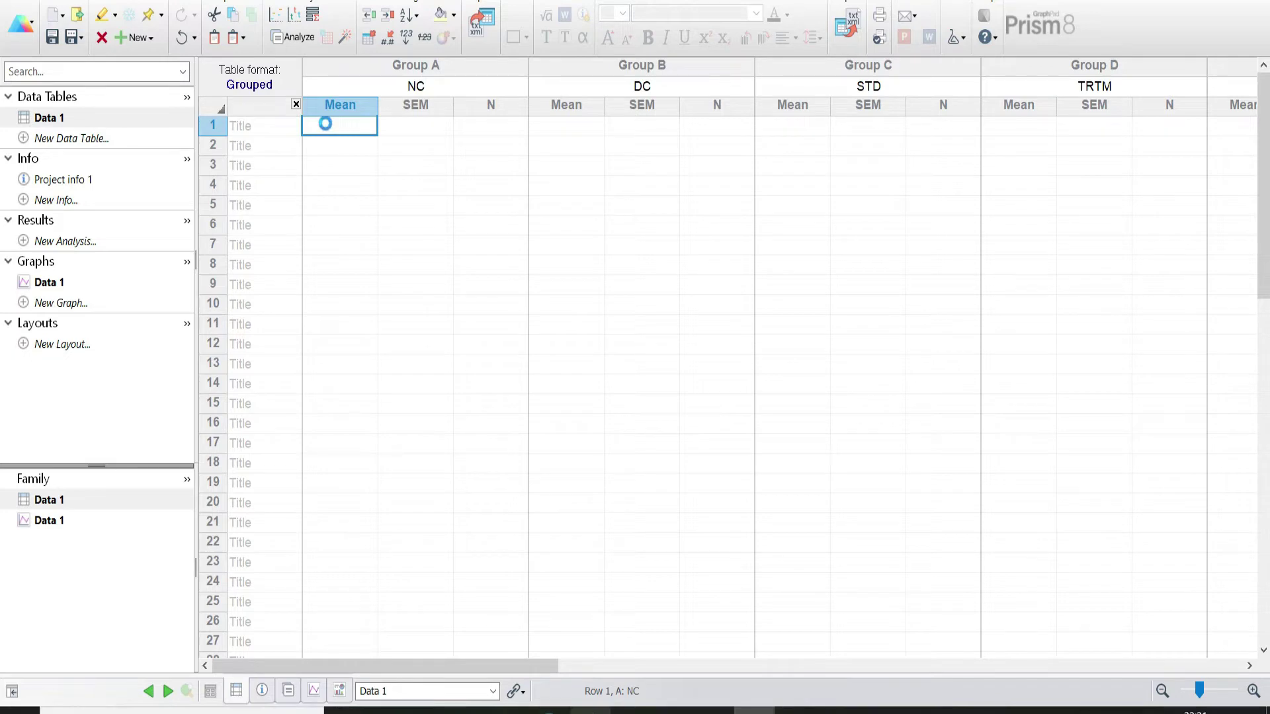
pyautogui.hotkey('ctrl', 'v')
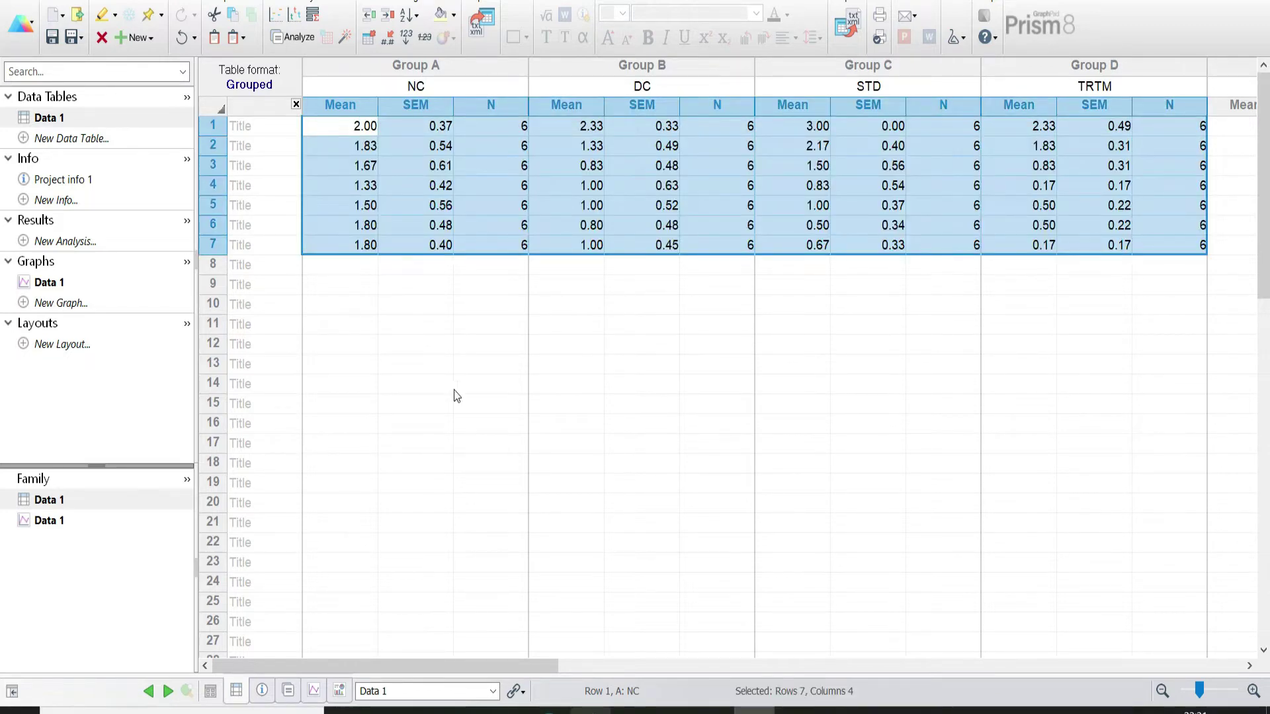
# Step: Title rows 1 to 7 of the data table D-1 through D-7, matching the day labels in the Excel summary table
pyautogui.click(272, 130)
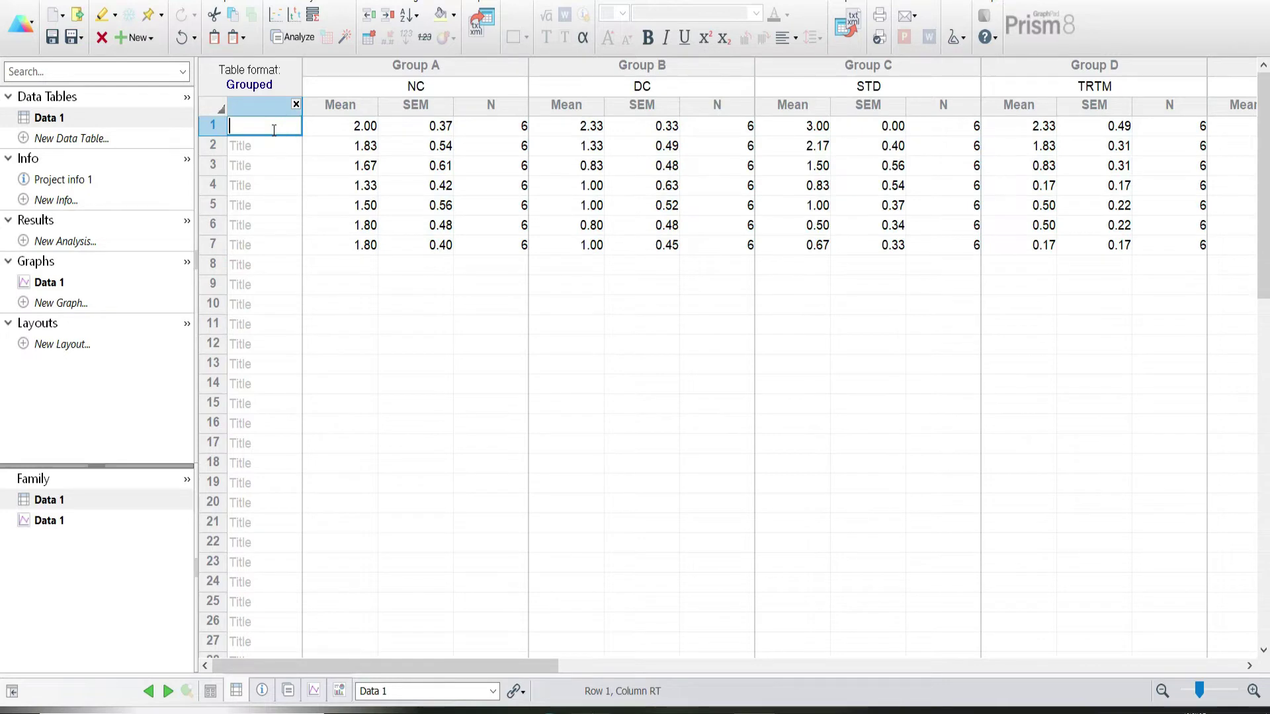
pyautogui.write('D')
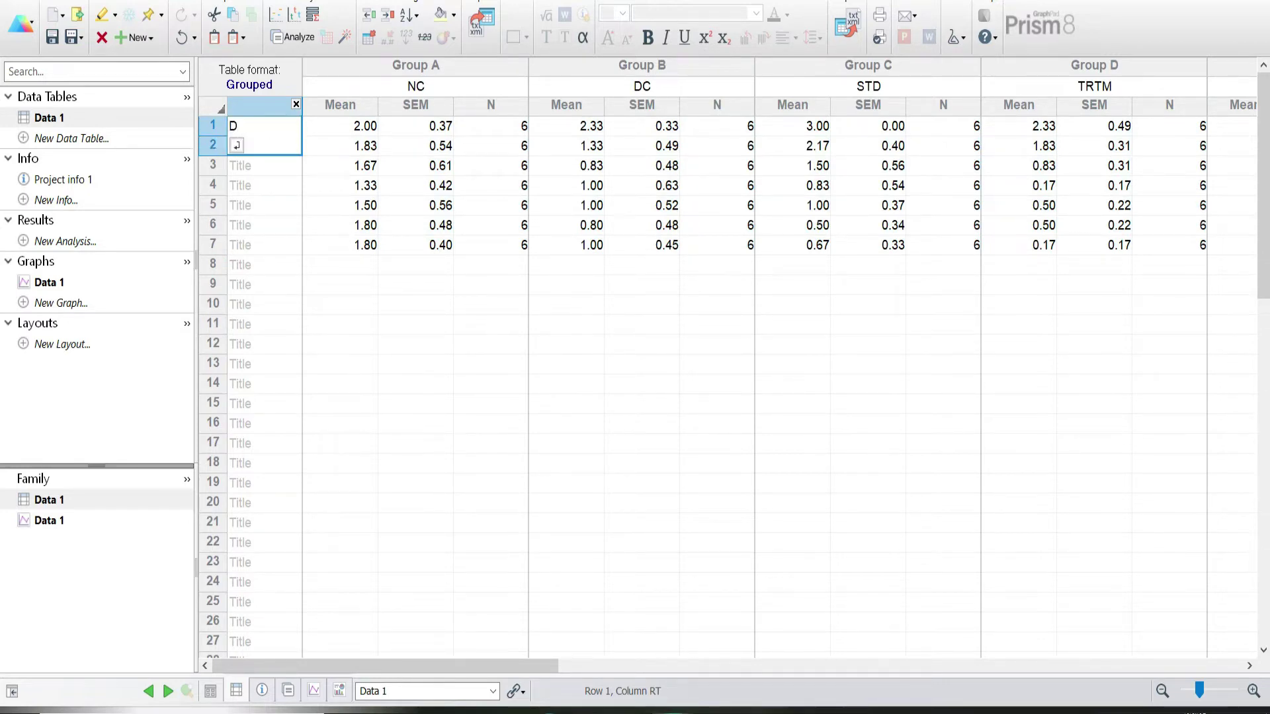
pyautogui.hotkey('alt', 'Tab')
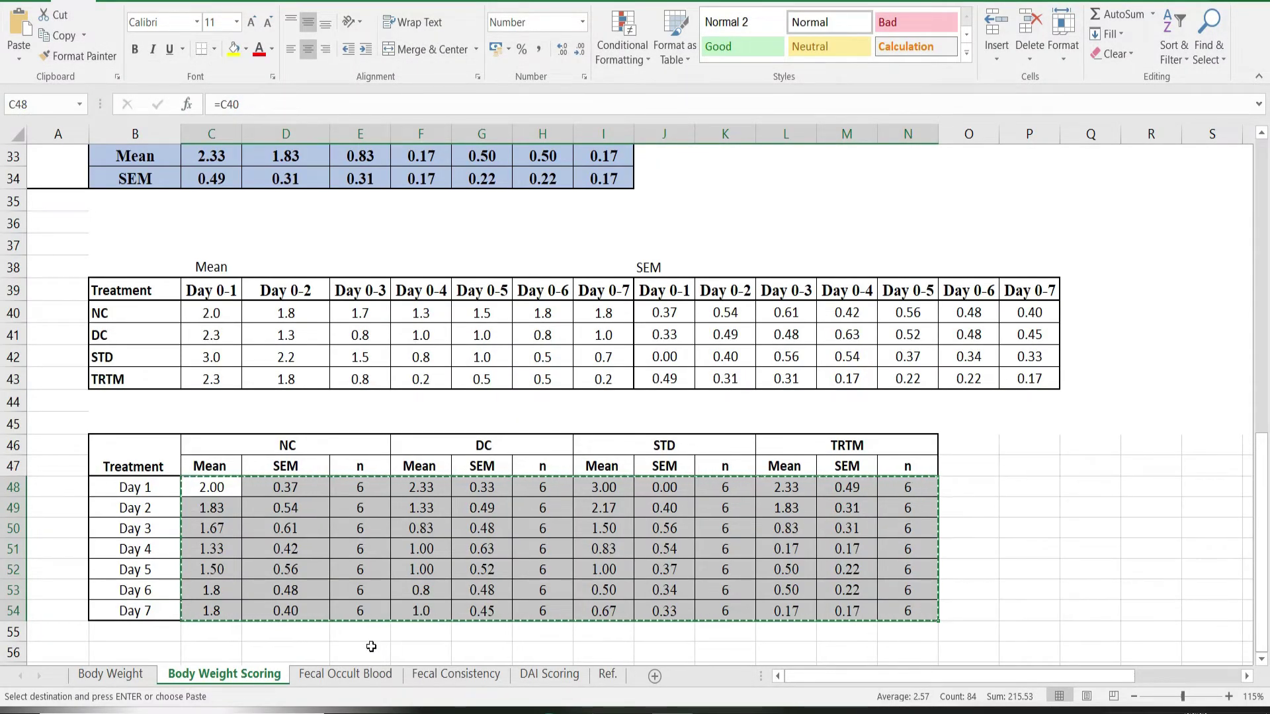
pyautogui.click(668, 711)
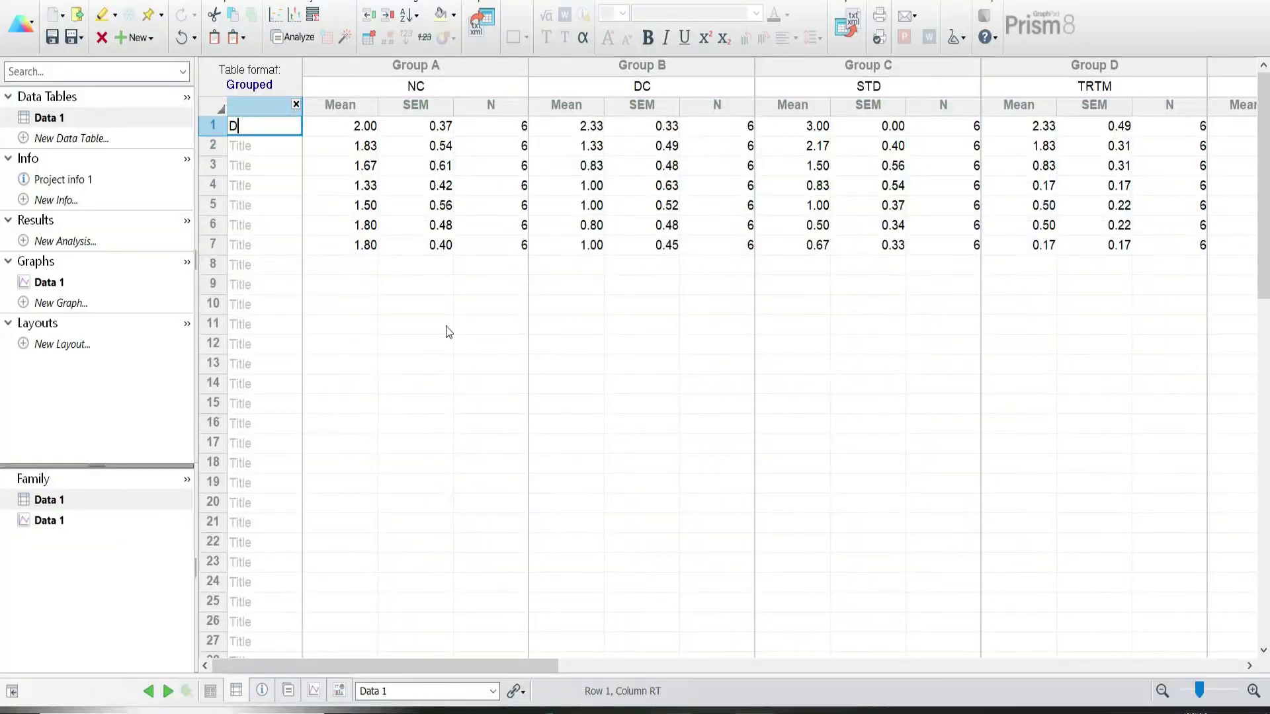
pyautogui.write('D-1')
pyautogui.click(414, 383)
pyautogui.click(265, 145)
pyautogui.write('D-2')
pyautogui.click(264, 265)
pyautogui.click(242, 165)
pyautogui.write('D-3')
pyautogui.click(242, 185)
pyautogui.write('D-4')
pyautogui.click(237, 203)
pyautogui.write('D-5')
pyautogui.click(237, 225)
pyautogui.write('D-6')
pyautogui.click(235, 243)
pyautogui.write('D-7')
pyautogui.click(339, 422)
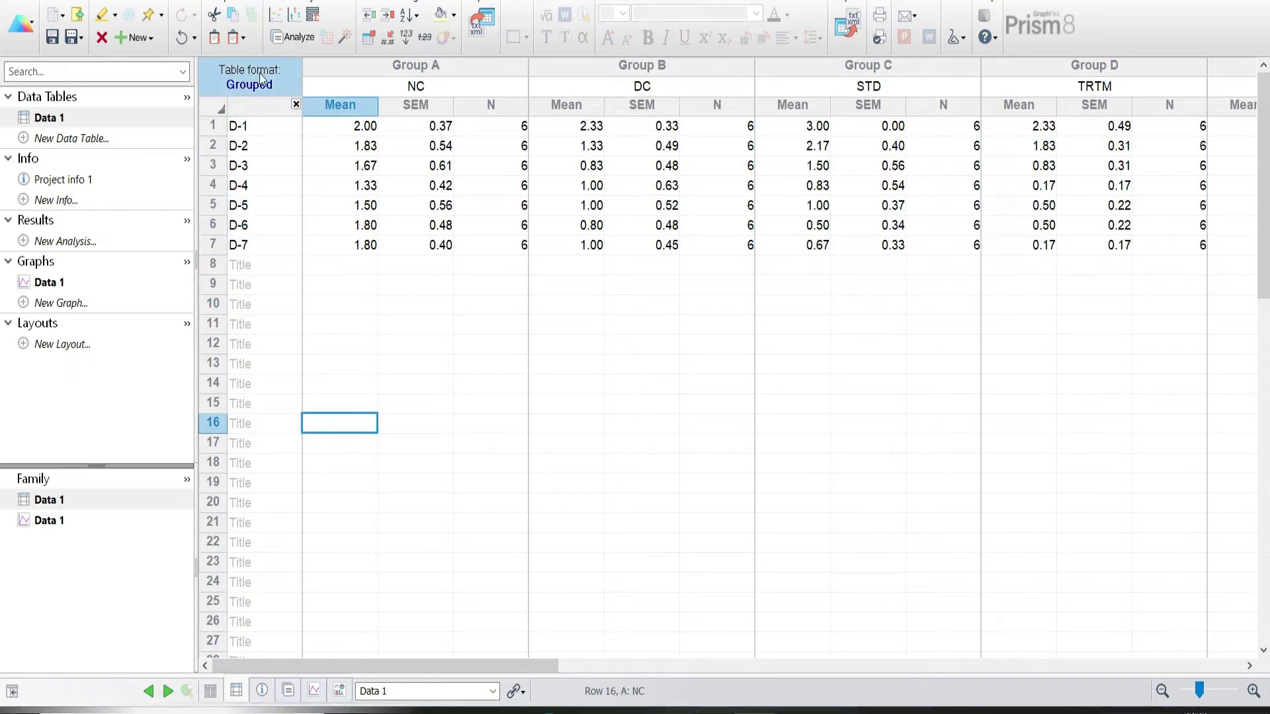
# Step: Run a two-way ANOVA on all four data sets, comparing each cell mean with every other regardless of rows and columns, using the Tukey test
pyautogui.click(298, 39)
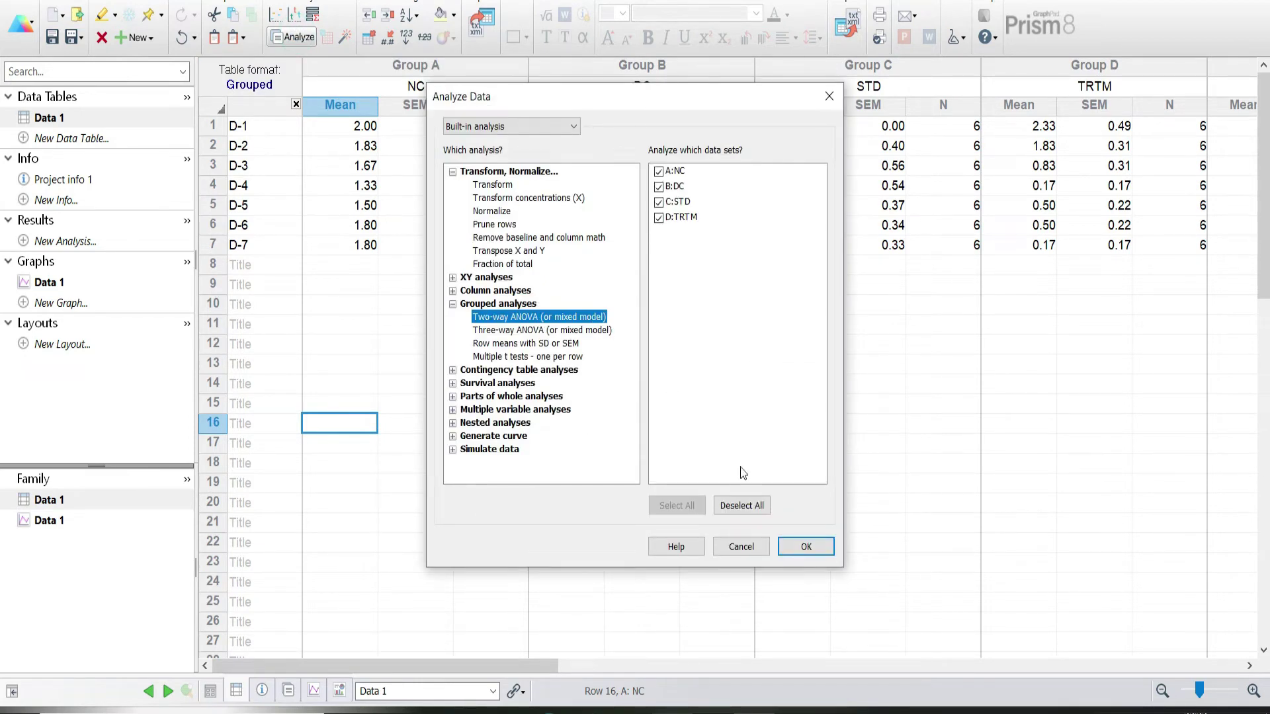
pyautogui.click(805, 546)
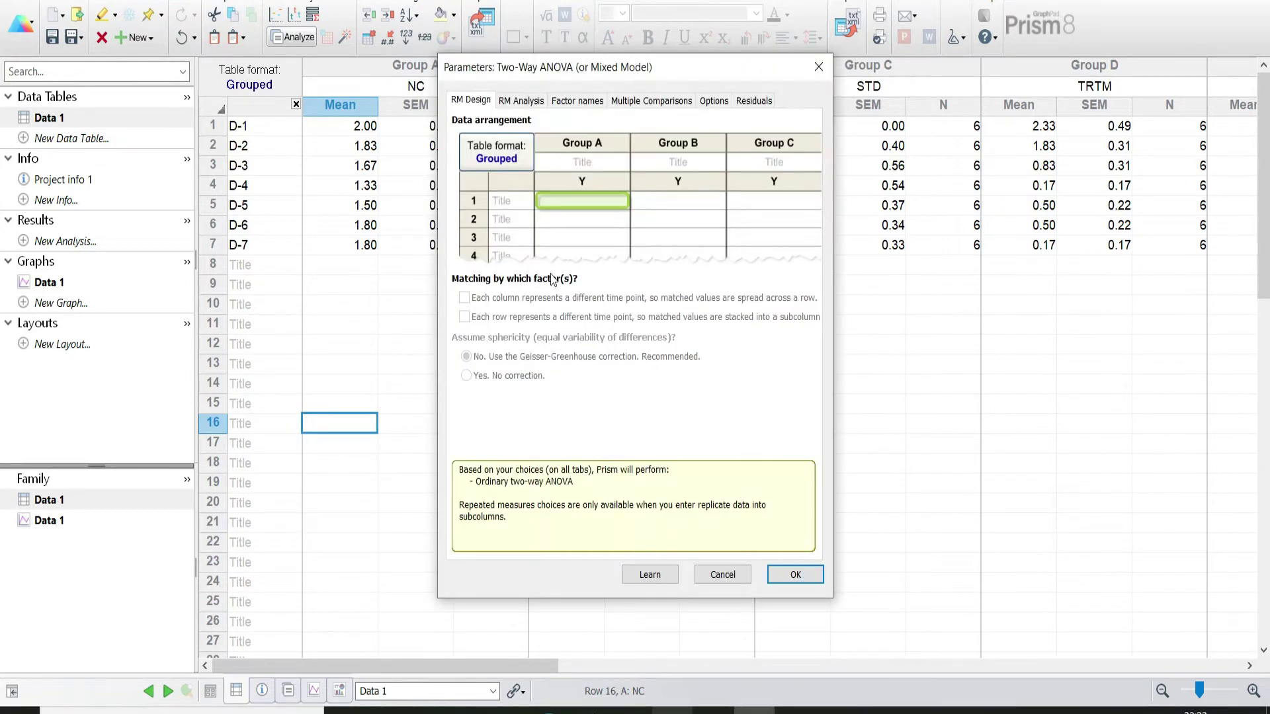
pyautogui.click(637, 102)
pyautogui.click(627, 139)
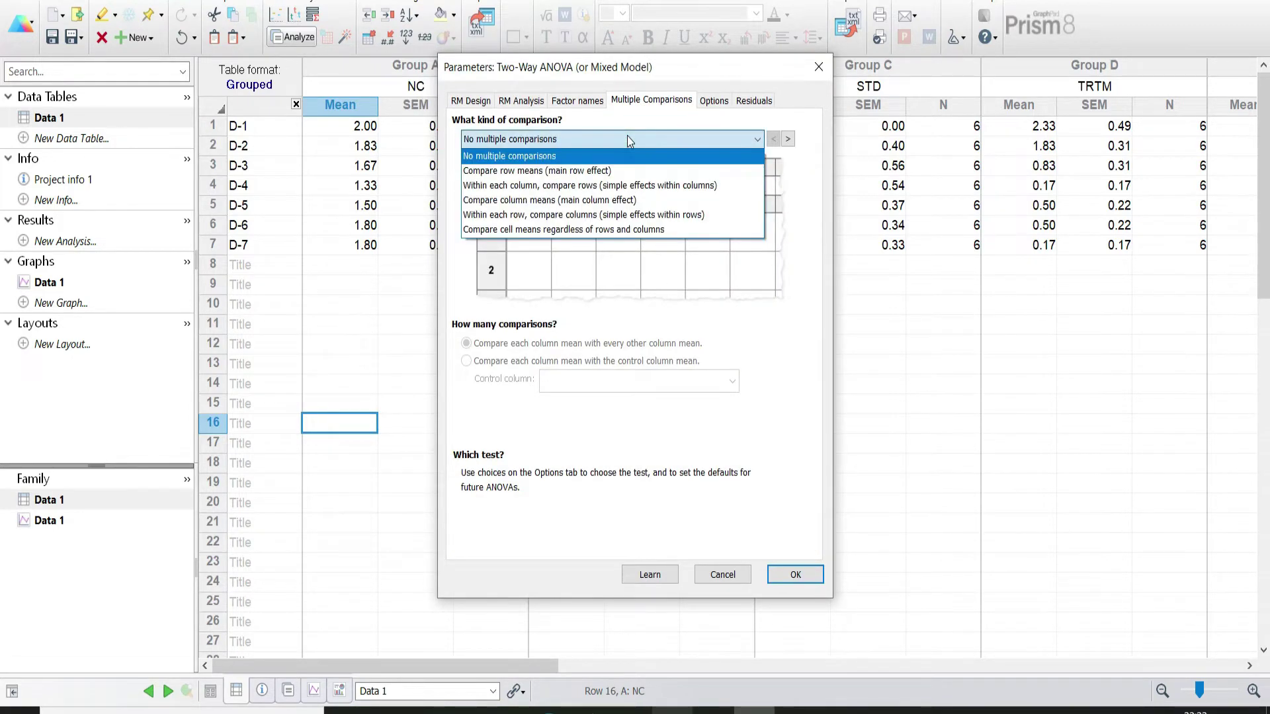
pyautogui.click(597, 229)
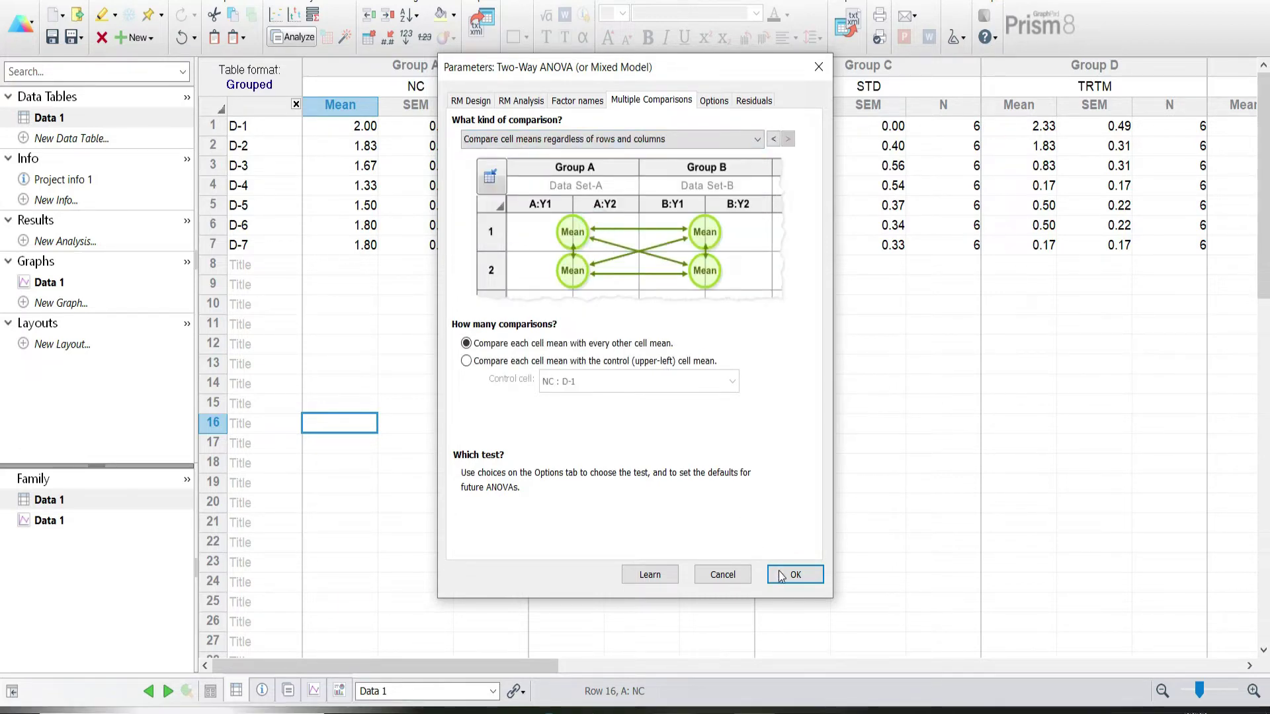
pyautogui.click(715, 100)
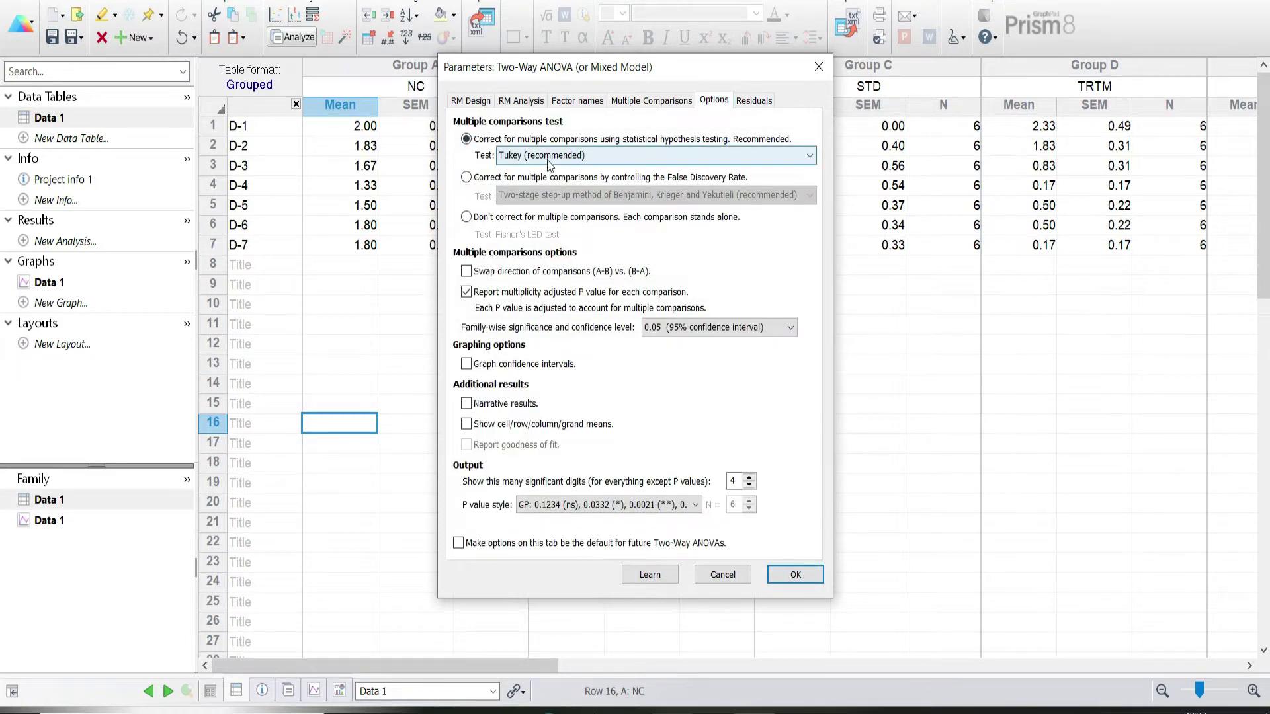
pyautogui.click(795, 575)
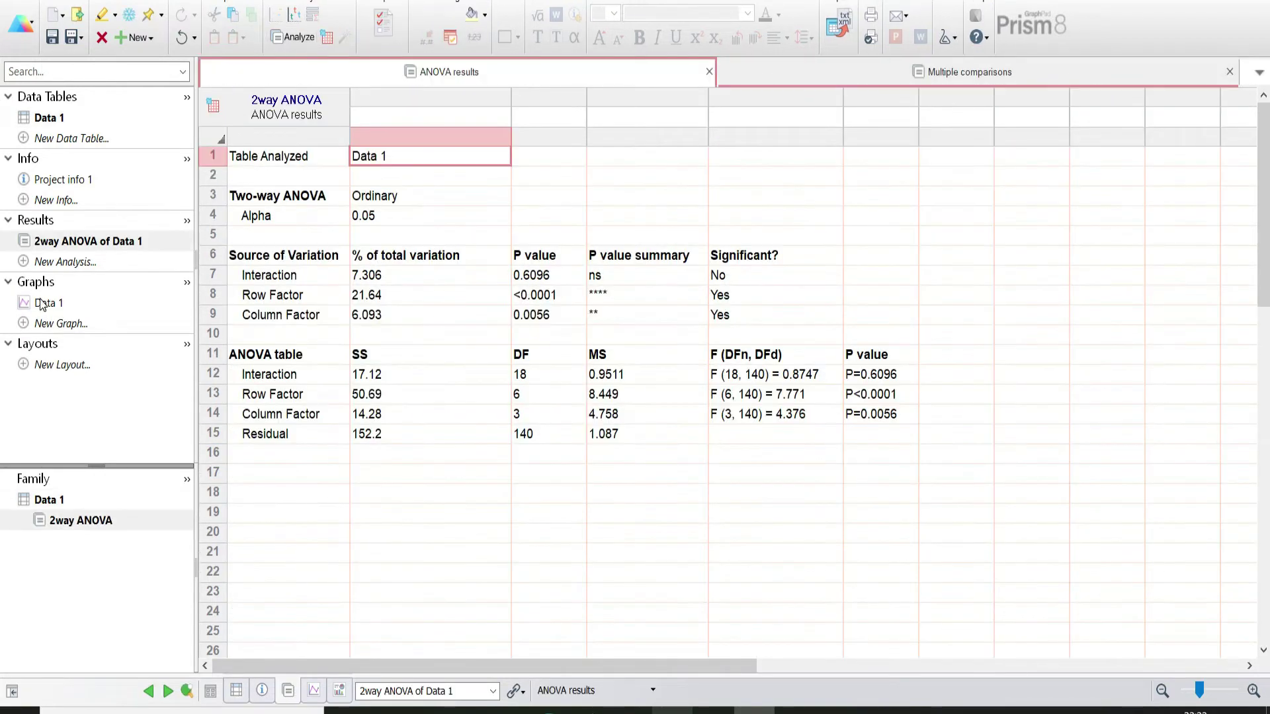
# Step: Plot Data 1 as a summary graph of superimposed symbols with connecting line, showing Mean with SEM
pyautogui.click(41, 302)
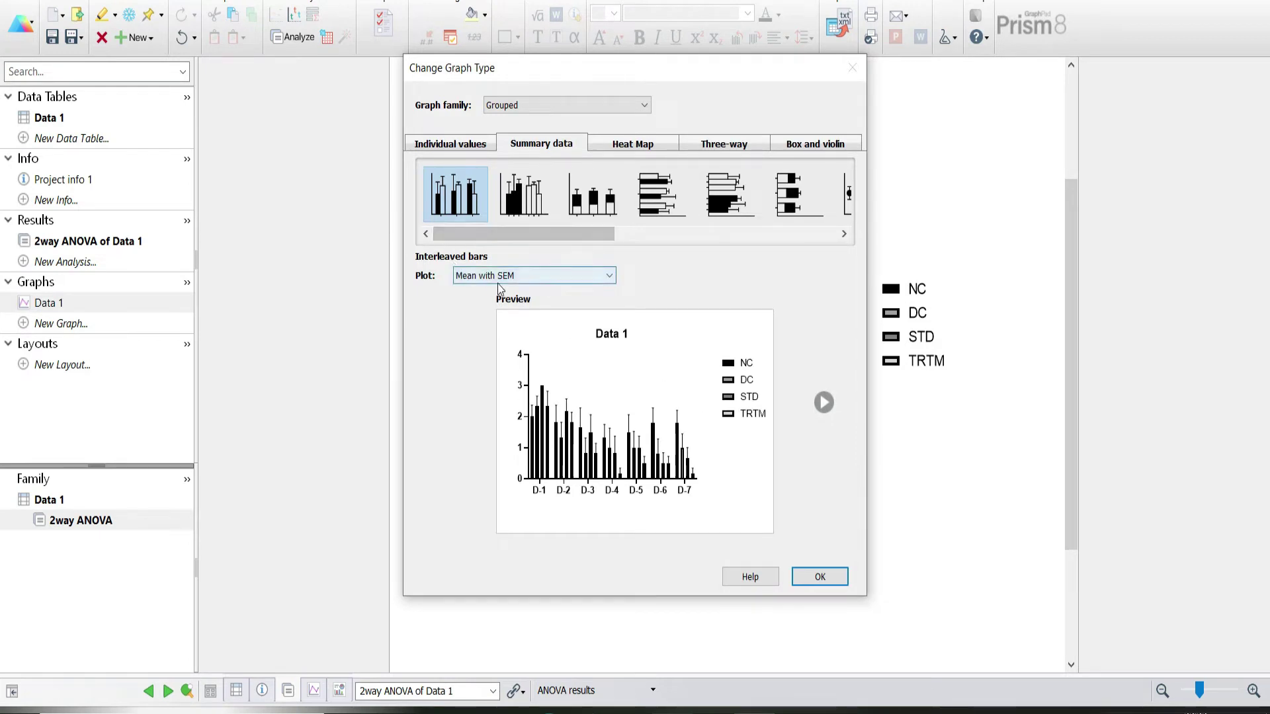
pyautogui.click(463, 145)
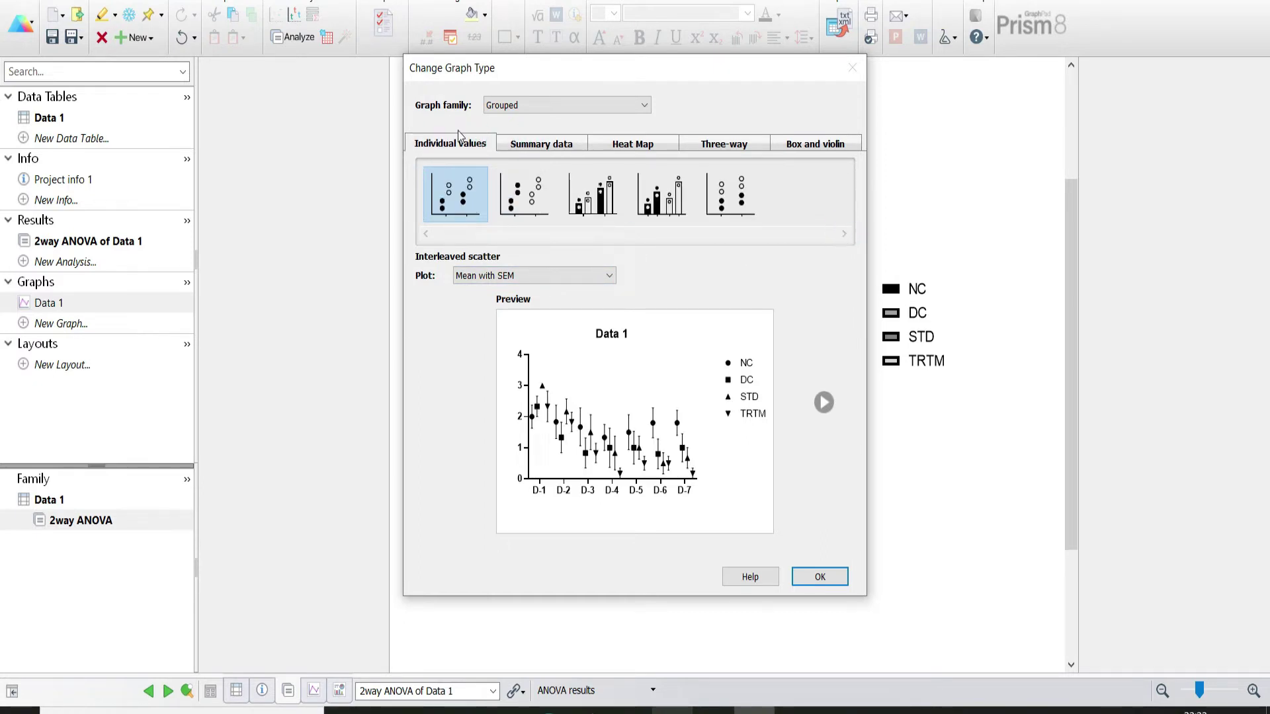
pyautogui.click(540, 145)
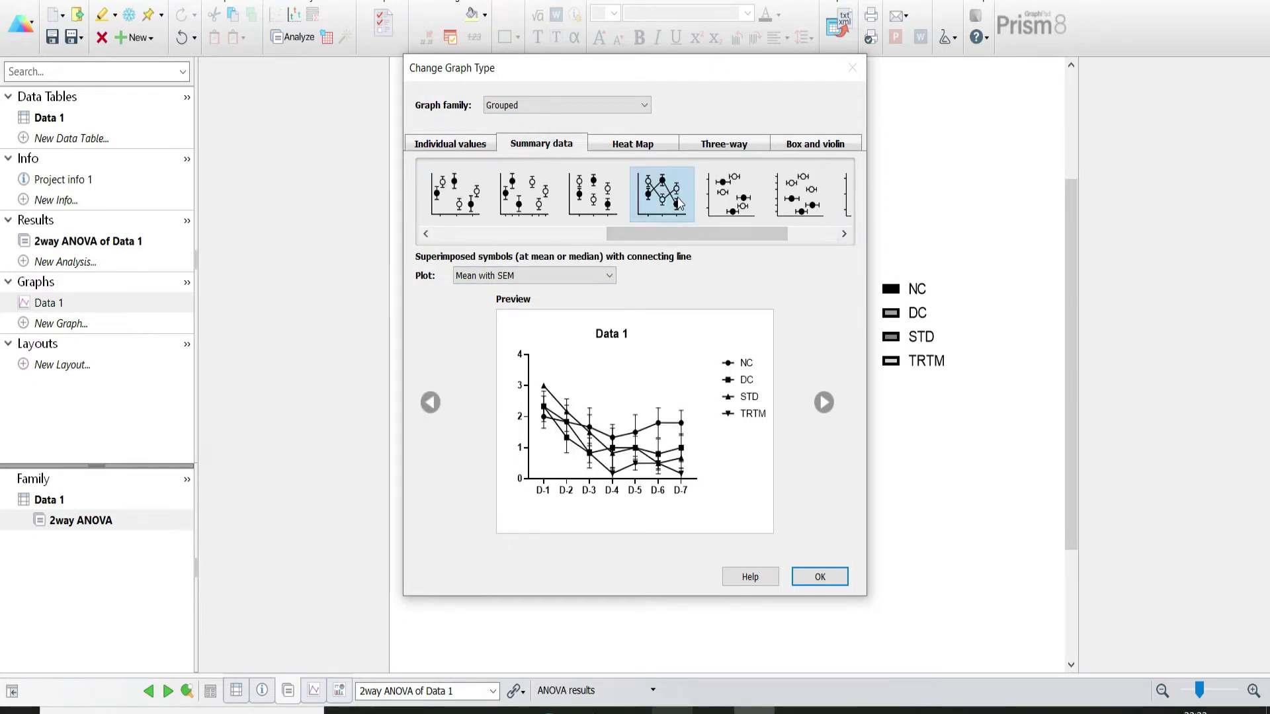
pyautogui.click(819, 577)
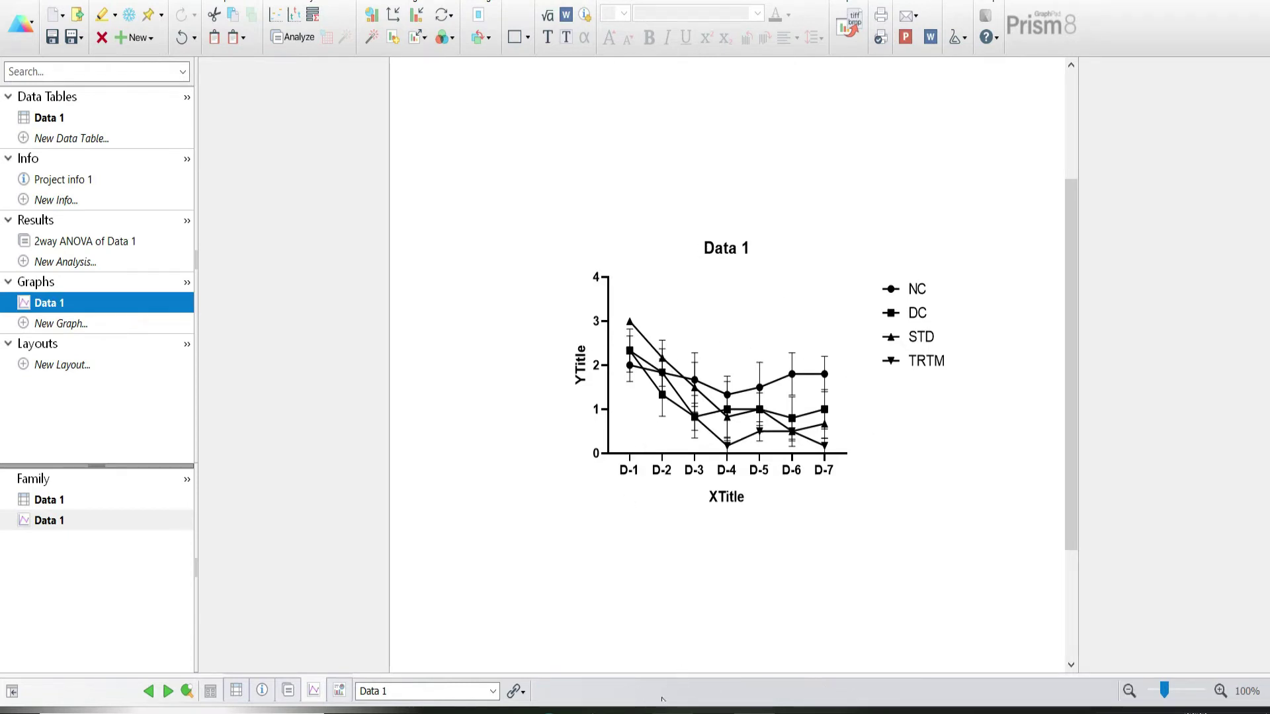
# Step: Switch to the Excel workbook and examine the Day-0 to Day-7 scores of groups G1 to G4 on the Fecal Occult Blood sheet
pyautogui.hotkey('alt', 'Tab')
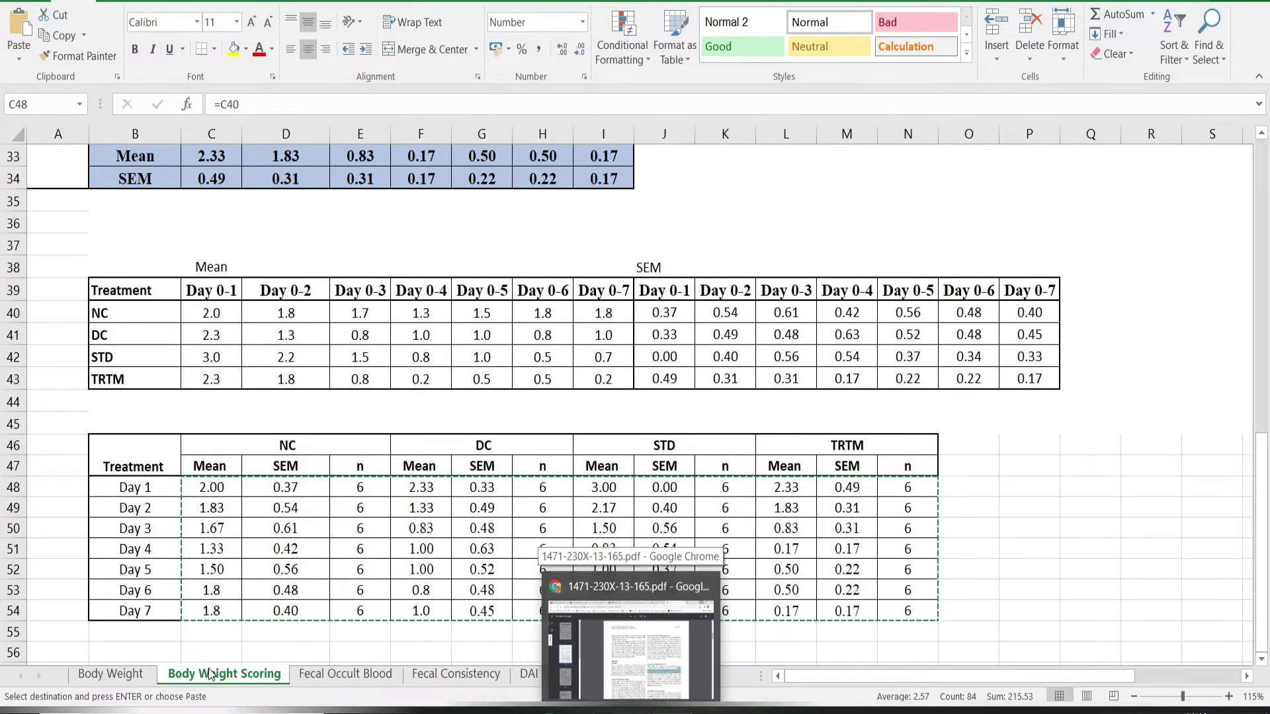
pyautogui.click(372, 645)
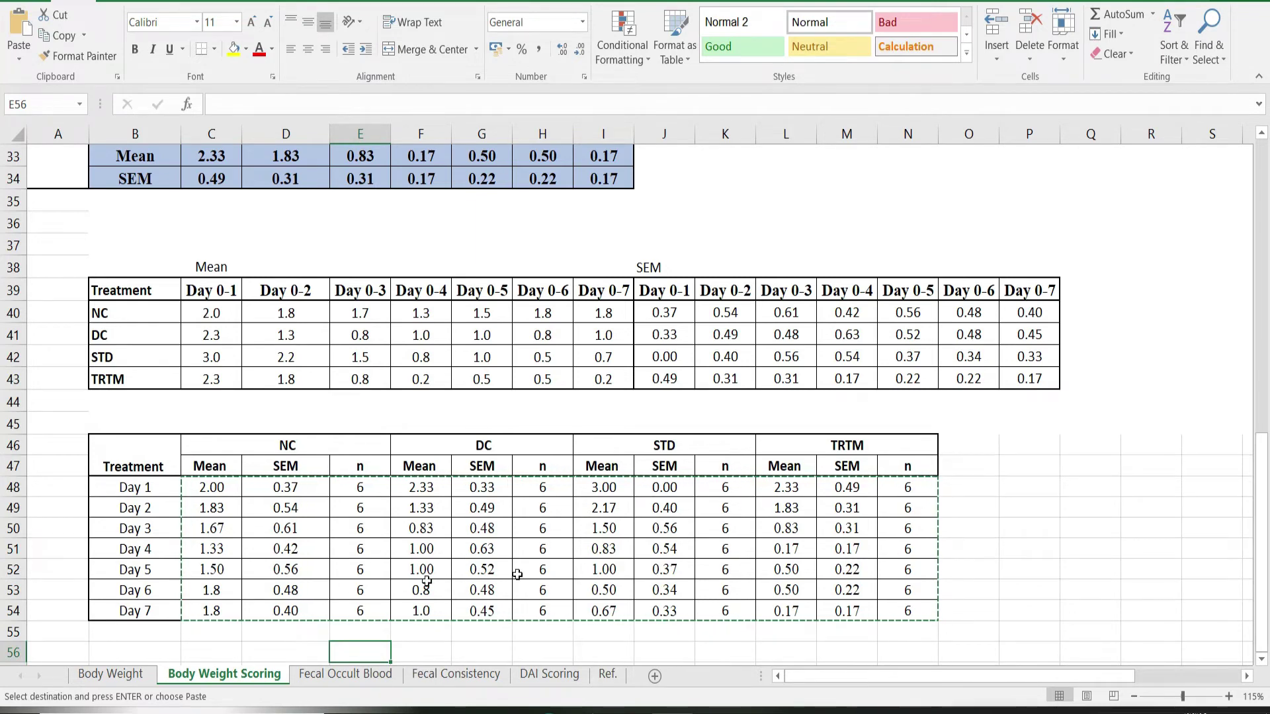
pyautogui.click(328, 681)
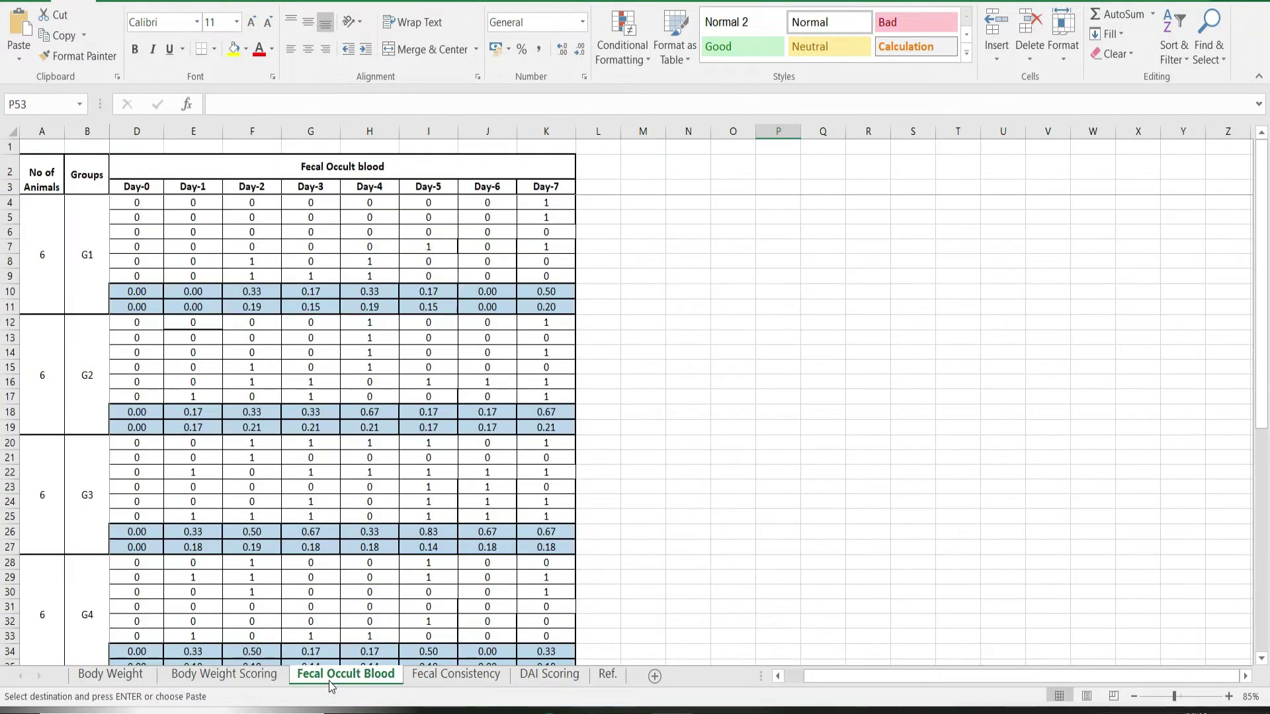
pyautogui.click(797, 370)
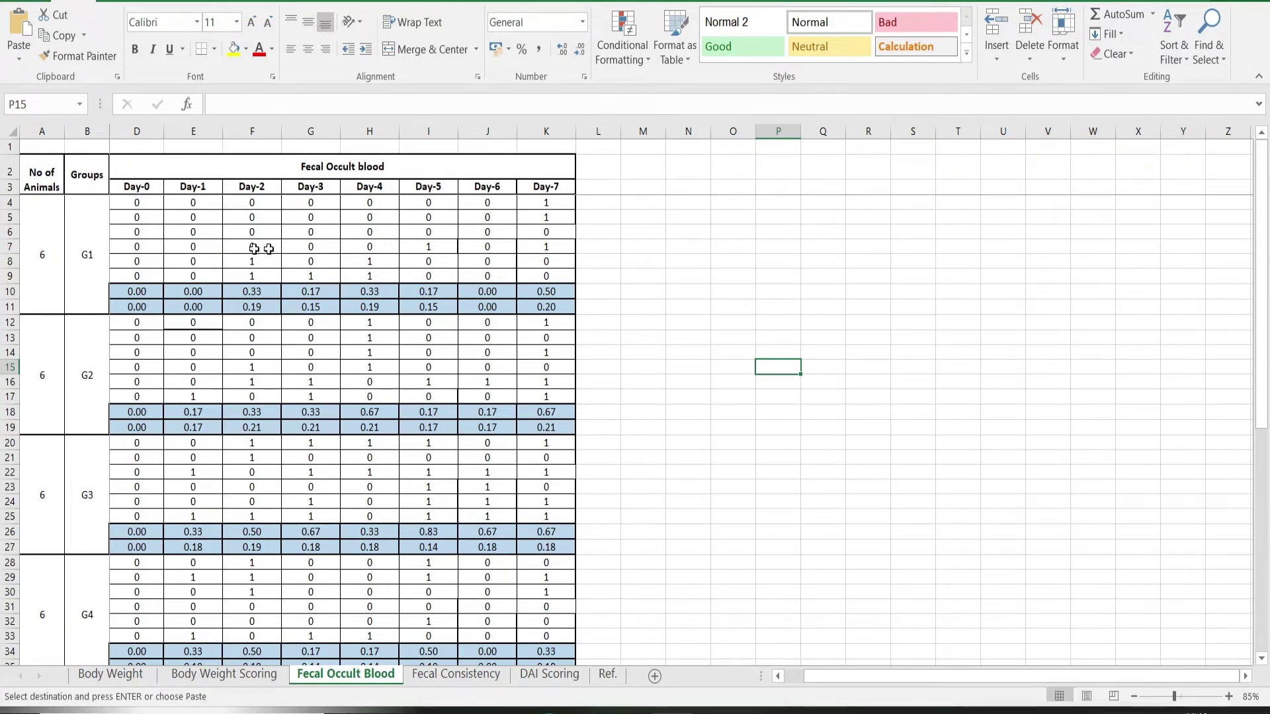
pyautogui.click(137, 131)
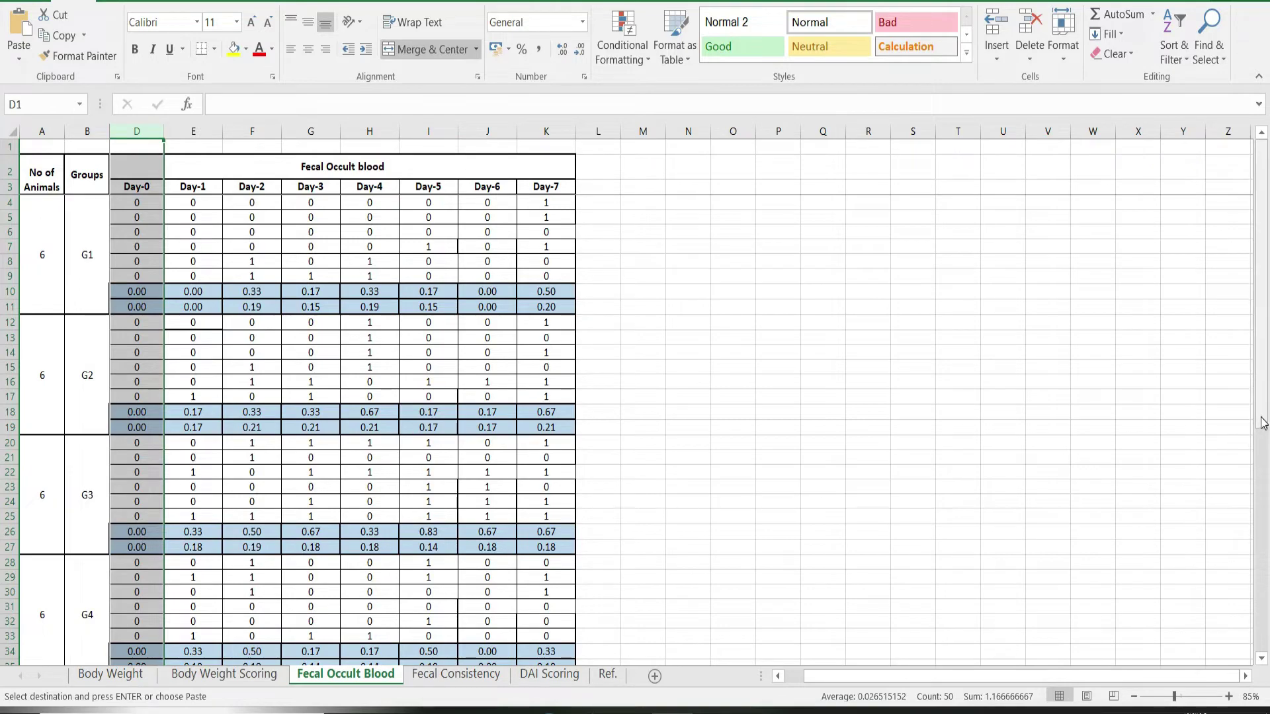
pyautogui.moveTo(1262, 422); pyautogui.dragTo(1267, 384)
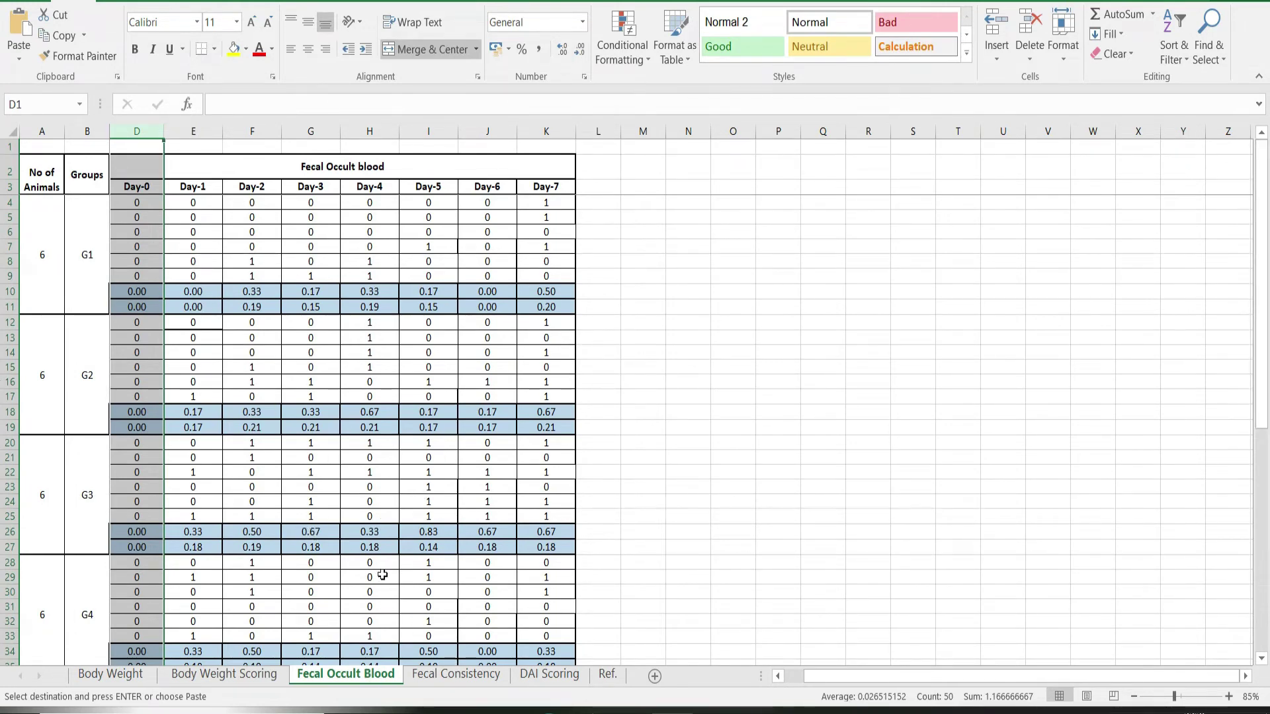
# Step: Compare the fecal occult blood criteria on the Ref. sheet with the G1 scores on the Fecal Occult Blood sheet
pyautogui.click(609, 675)
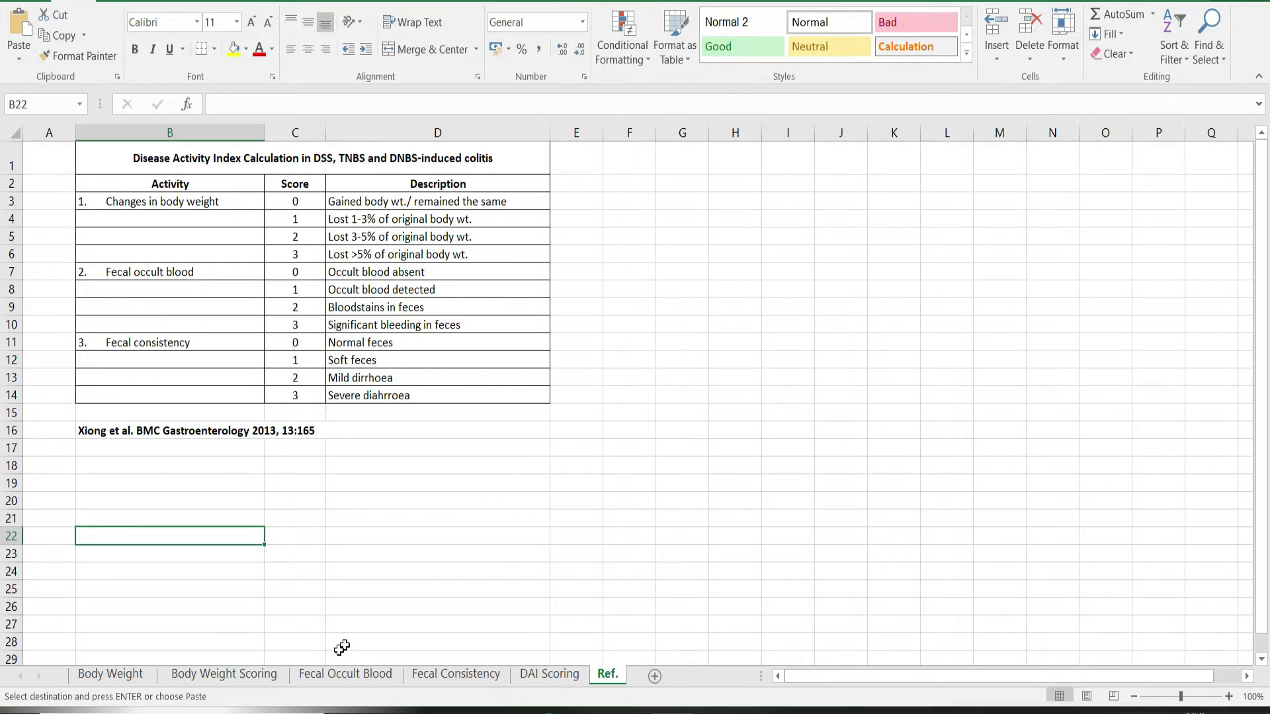
pyautogui.click(309, 684)
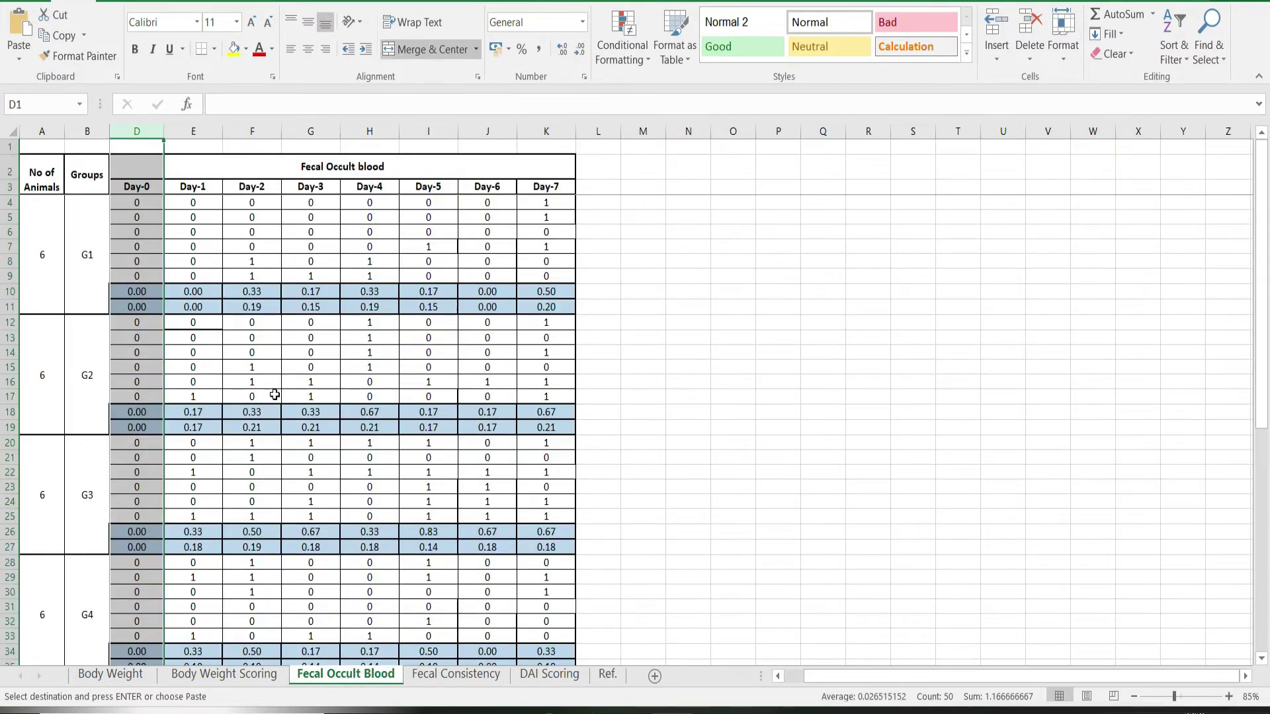
pyautogui.click(143, 203)
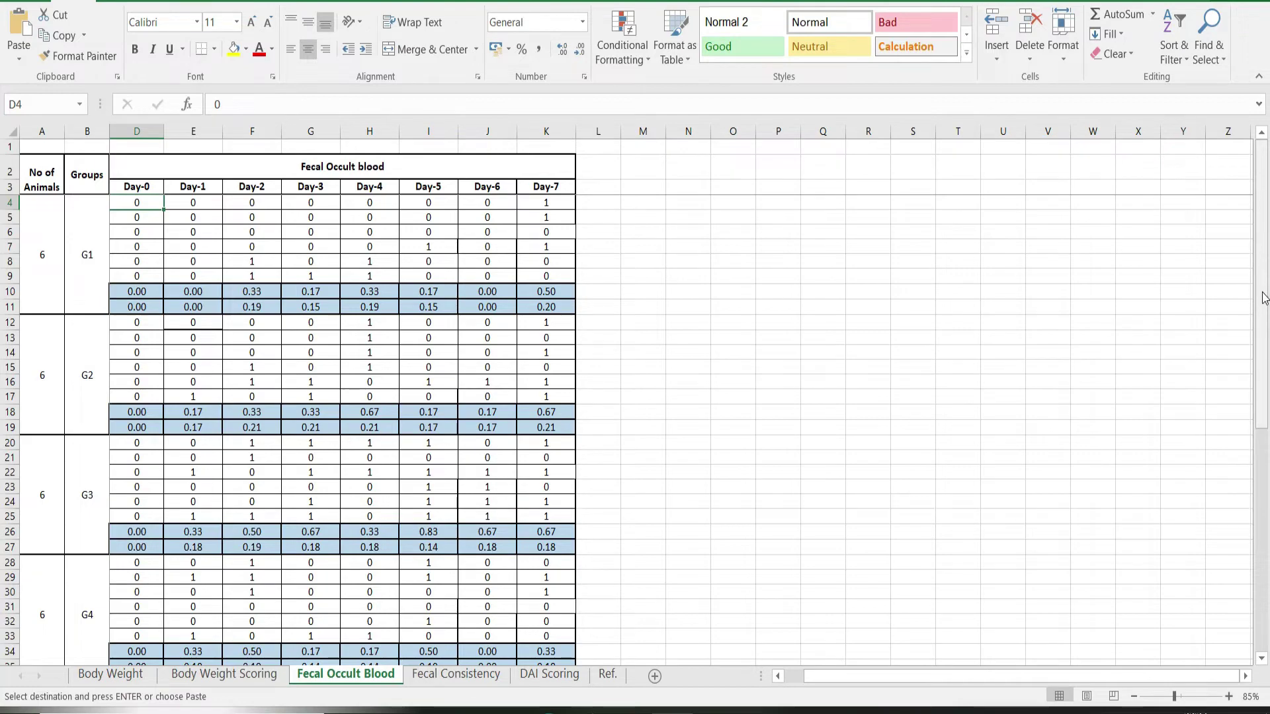
# Step: Examine the Mean, SEM and n summary tables below the fecal occult blood scores, alongside the Data 1 graph in GraphPad Prism
pyautogui.moveTo(1263, 298); pyautogui.dragTo(1267, 561)
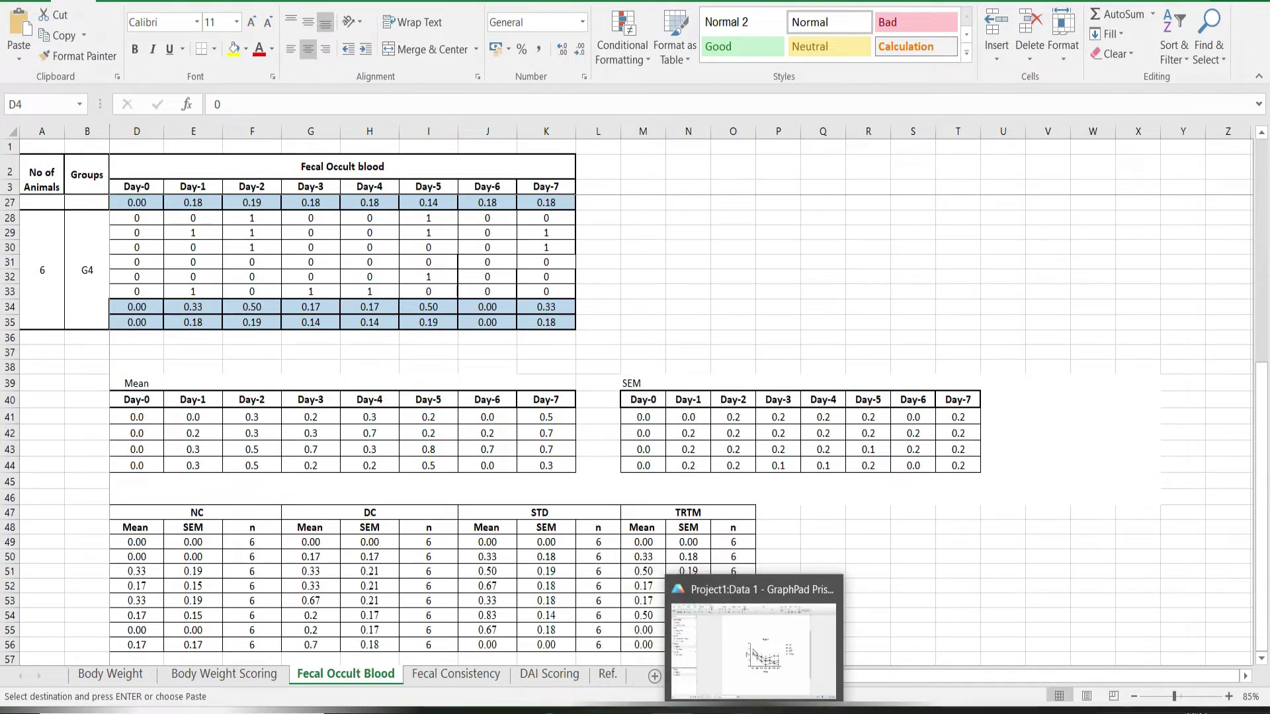
pyautogui.click(758, 711)
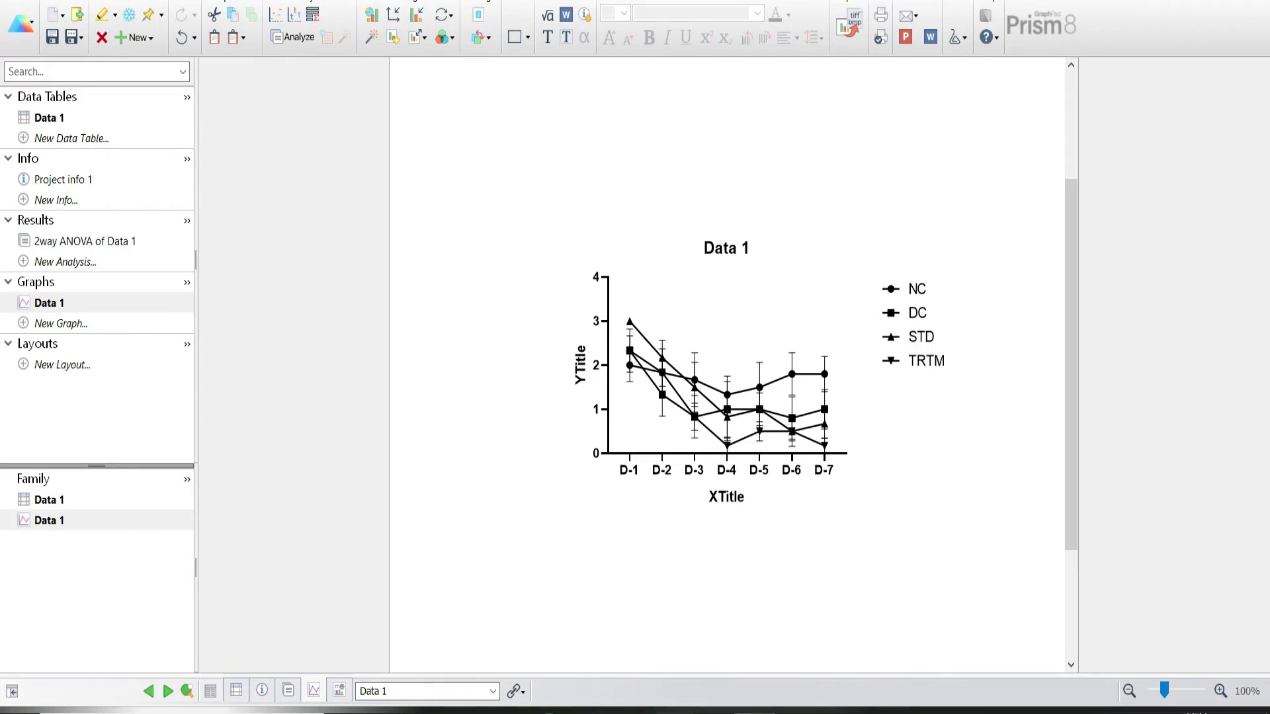
pyautogui.hotkey('alt', 'Tab')
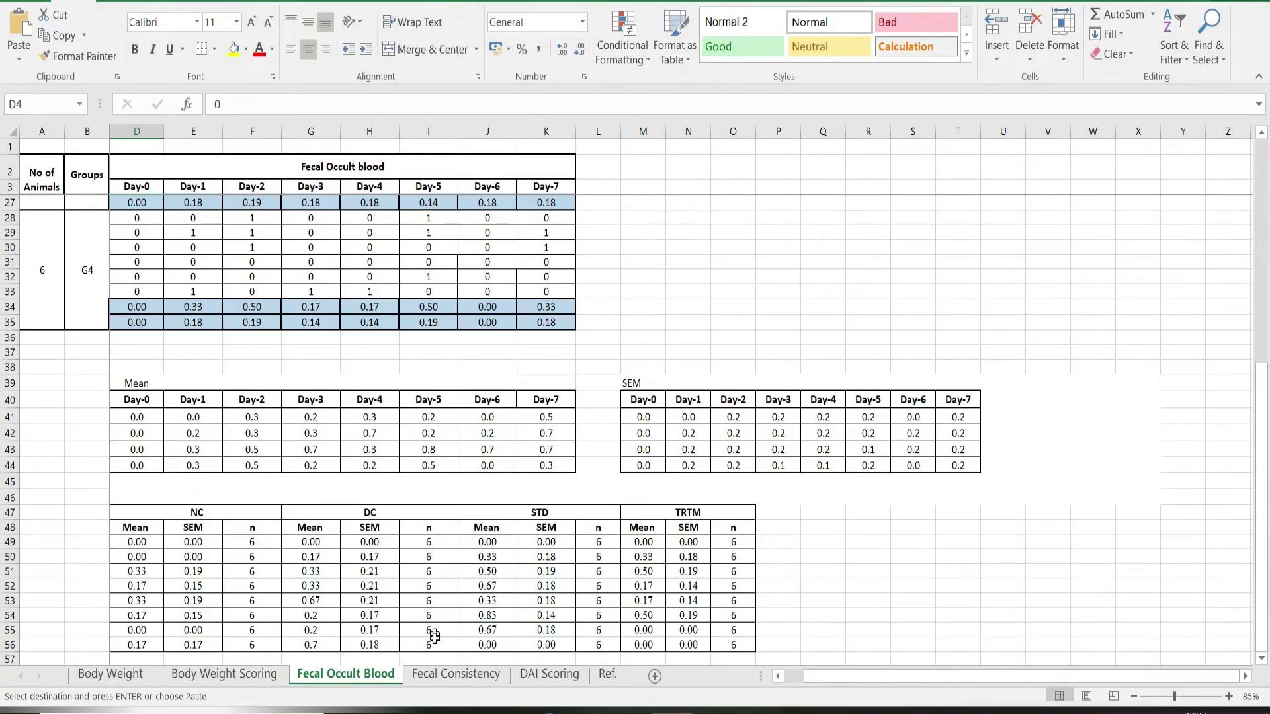
# Step: Compare the fecal consistency criteria on the Ref. sheet with the G1 to G4 scores and summary tables on the Fecal Consistency sheet
pyautogui.click(447, 675)
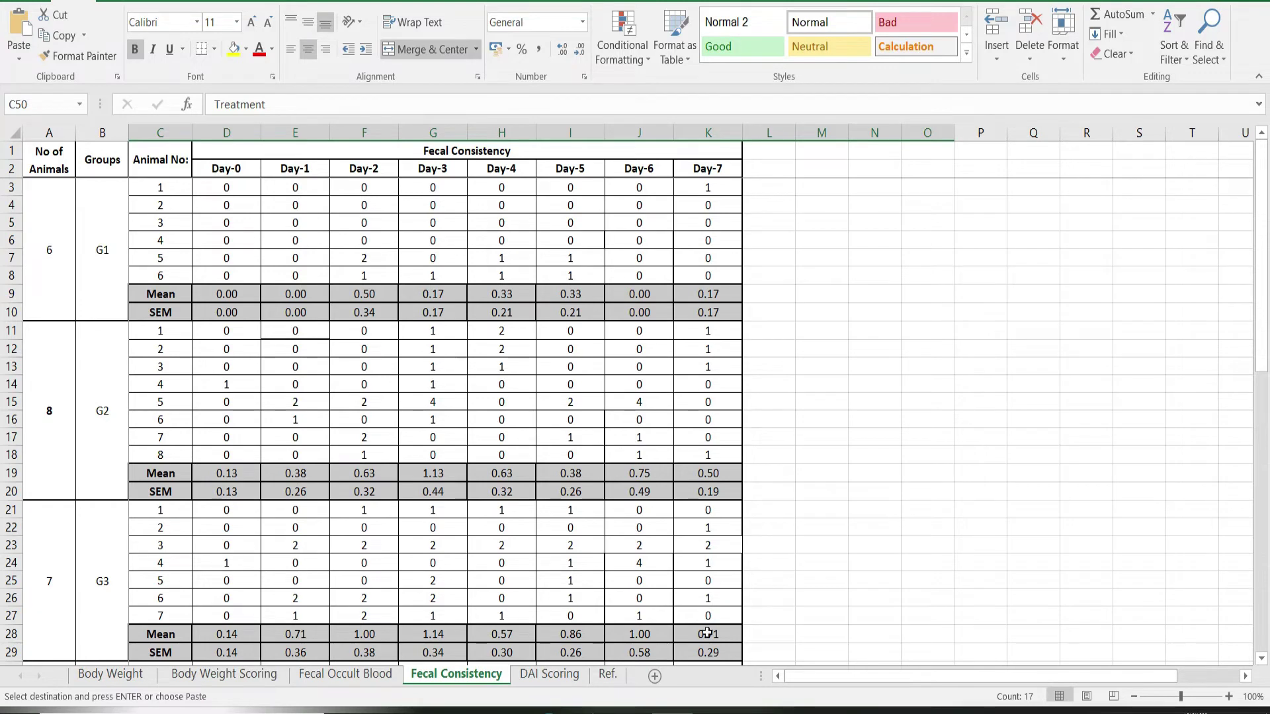
pyautogui.click(607, 676)
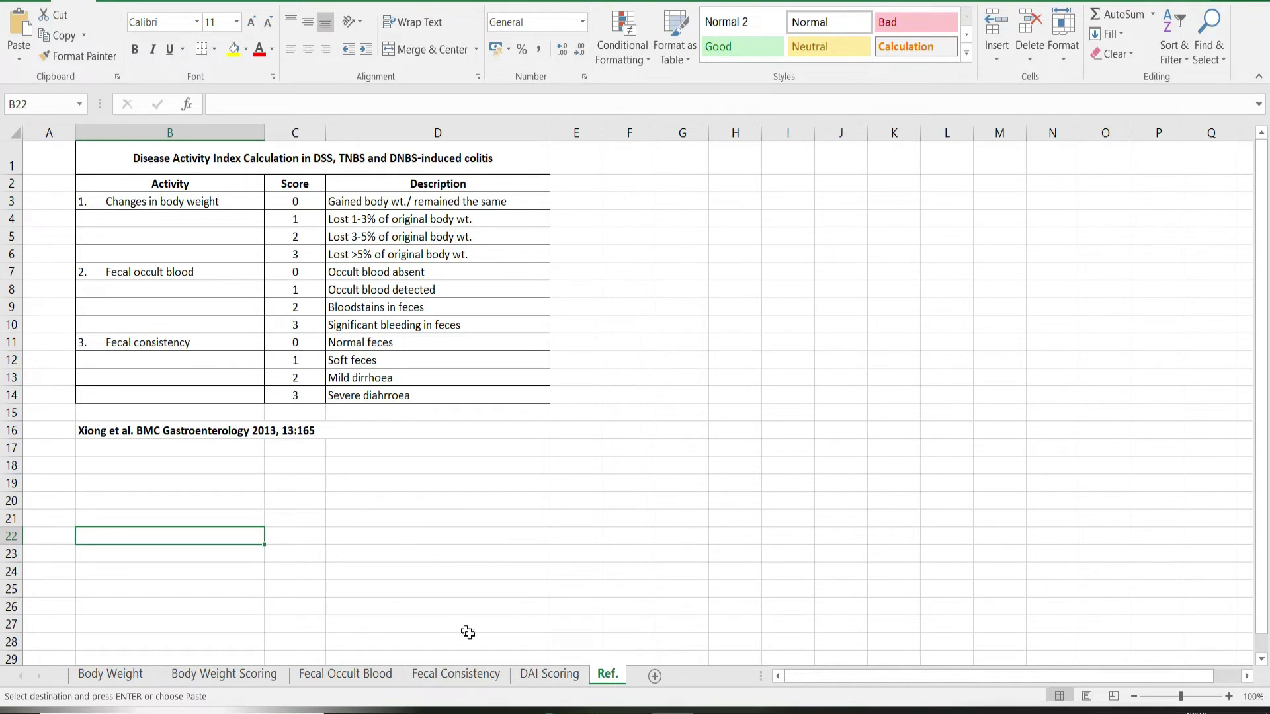
pyautogui.click(450, 675)
pyautogui.moveTo(1264, 239); pyautogui.dragTo(1264, 363)
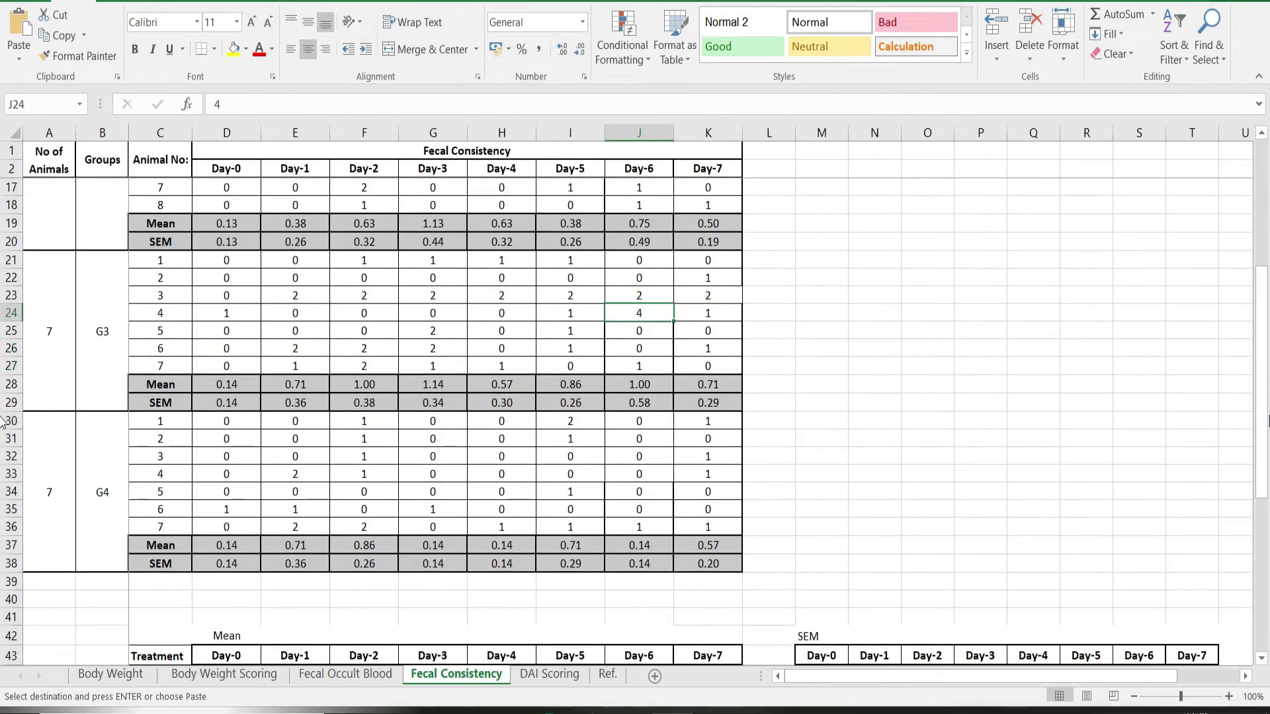
pyautogui.moveTo(1265, 396); pyautogui.dragTo(1265, 549)
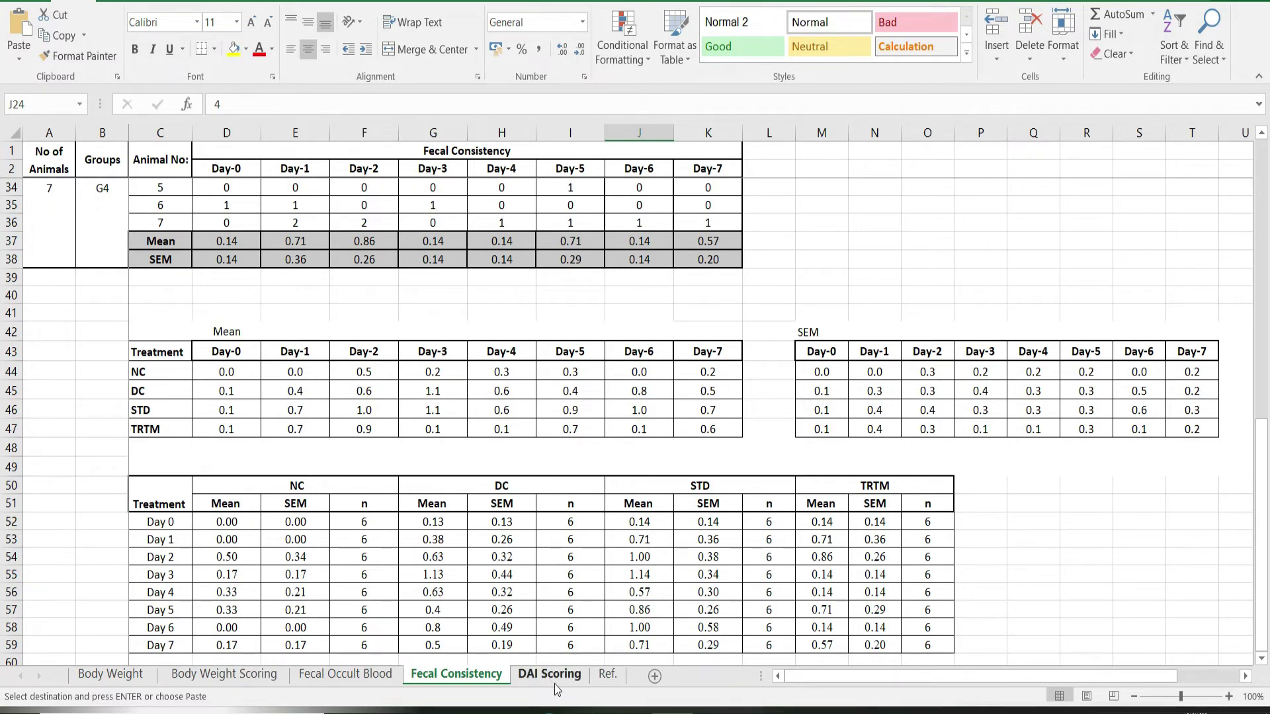
# Step: Set the fecal consistency scores of 4 to 0 for G2 animal 5 on Day-3 and Day-6 and for G3 animal 4 on Day-6
pyautogui.write('0')
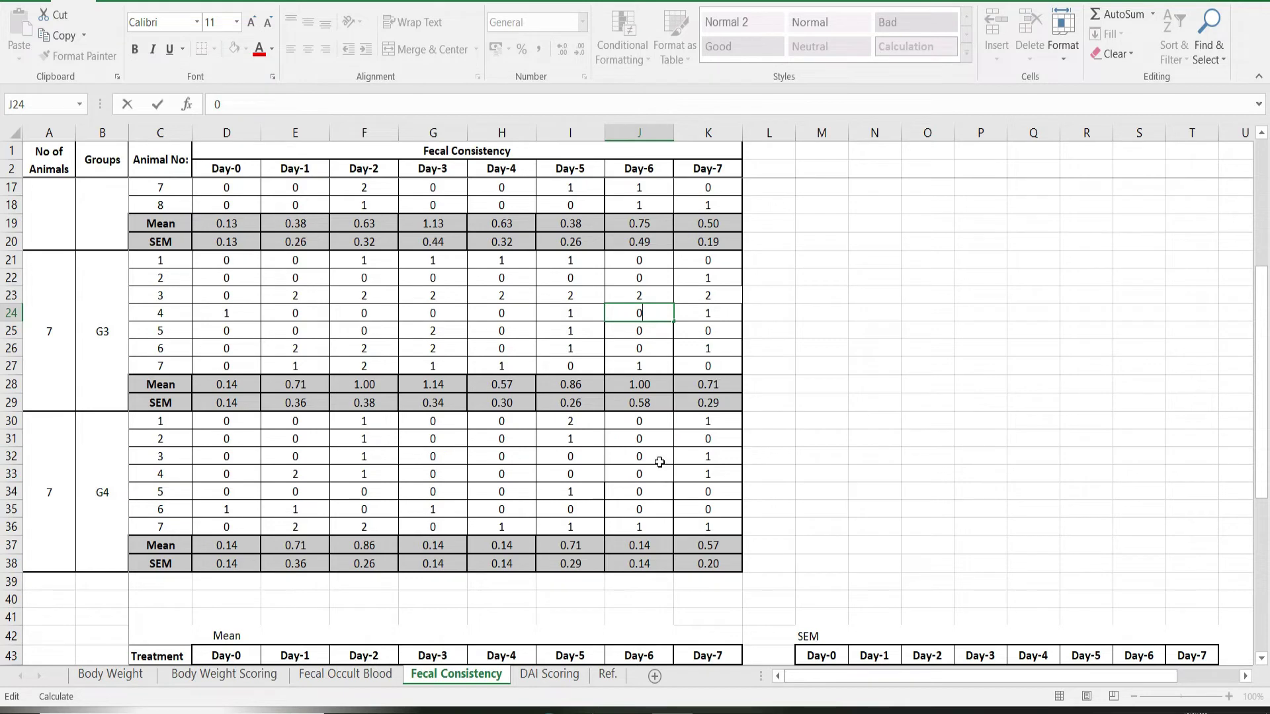
pyautogui.moveTo(1263, 479); pyautogui.dragTo(1263, 421)
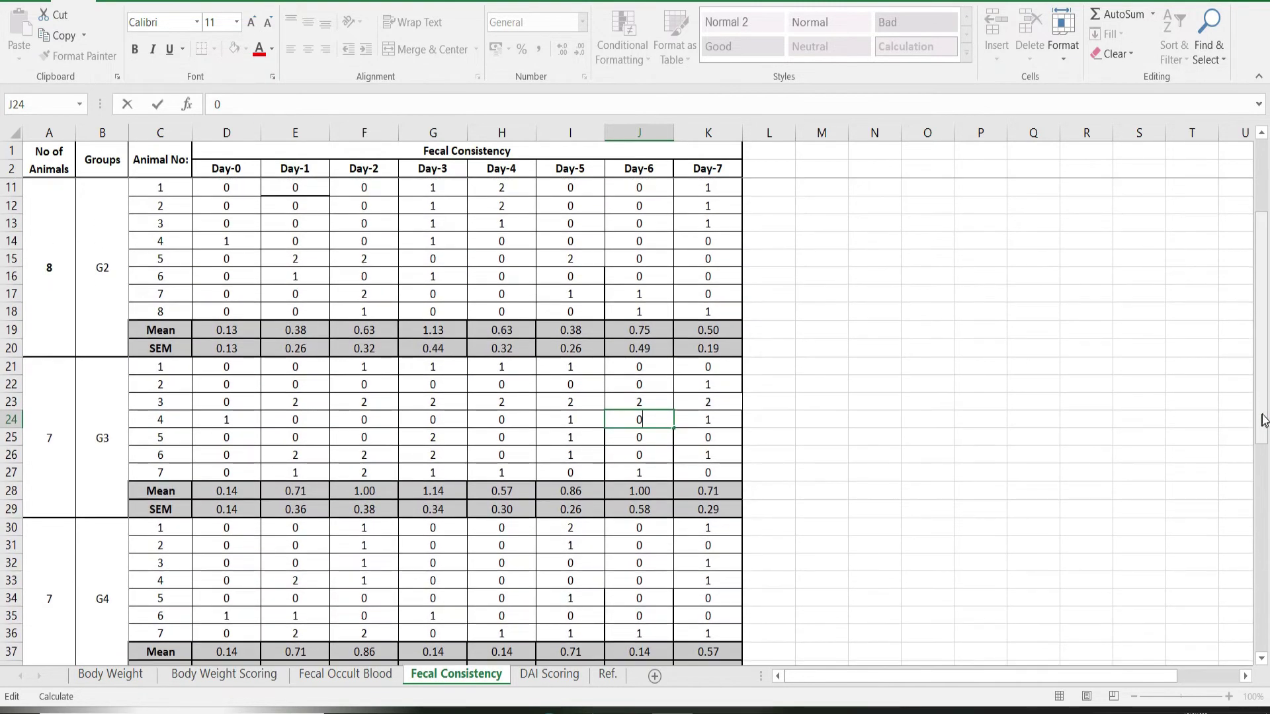
pyautogui.moveTo(1263, 230); pyautogui.dragTo(1263, 198)
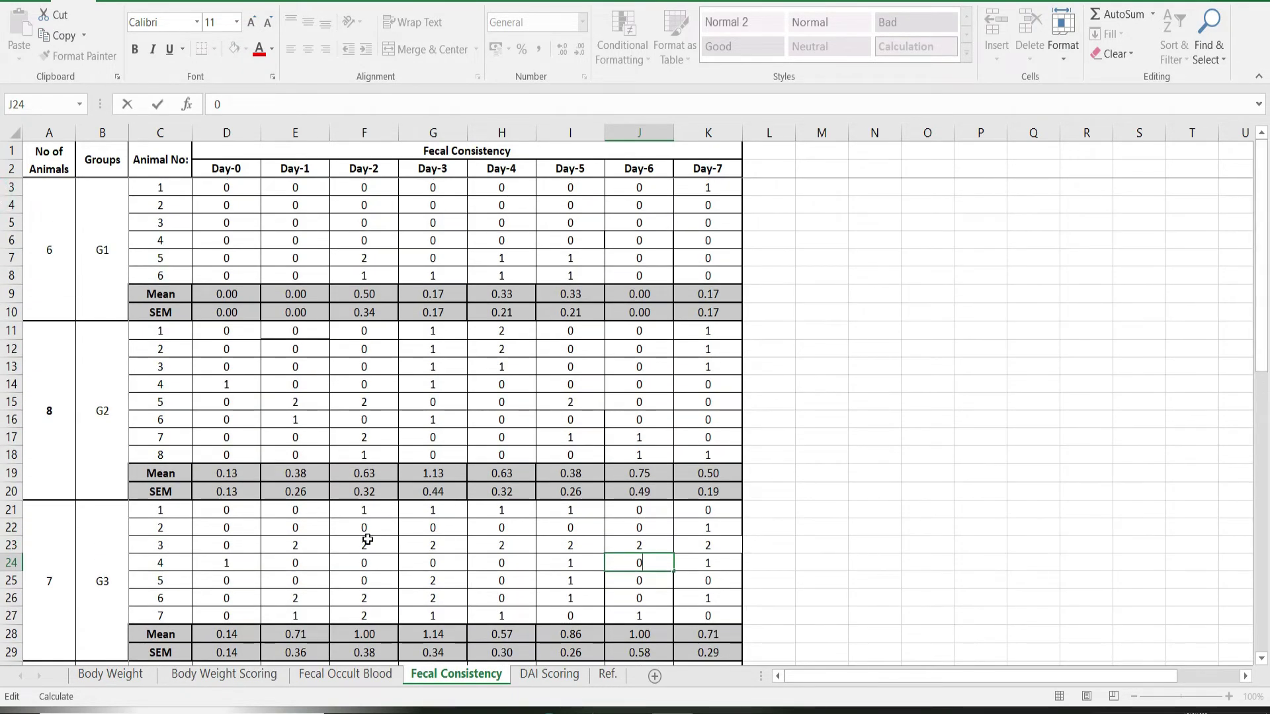
# Step: Compare the Day-0 Consistency, OB and Body Weight columns on the DAI Scoring sheet with the Fecal Consistency and Body Weight Scoring sheets
pyautogui.click(539, 675)
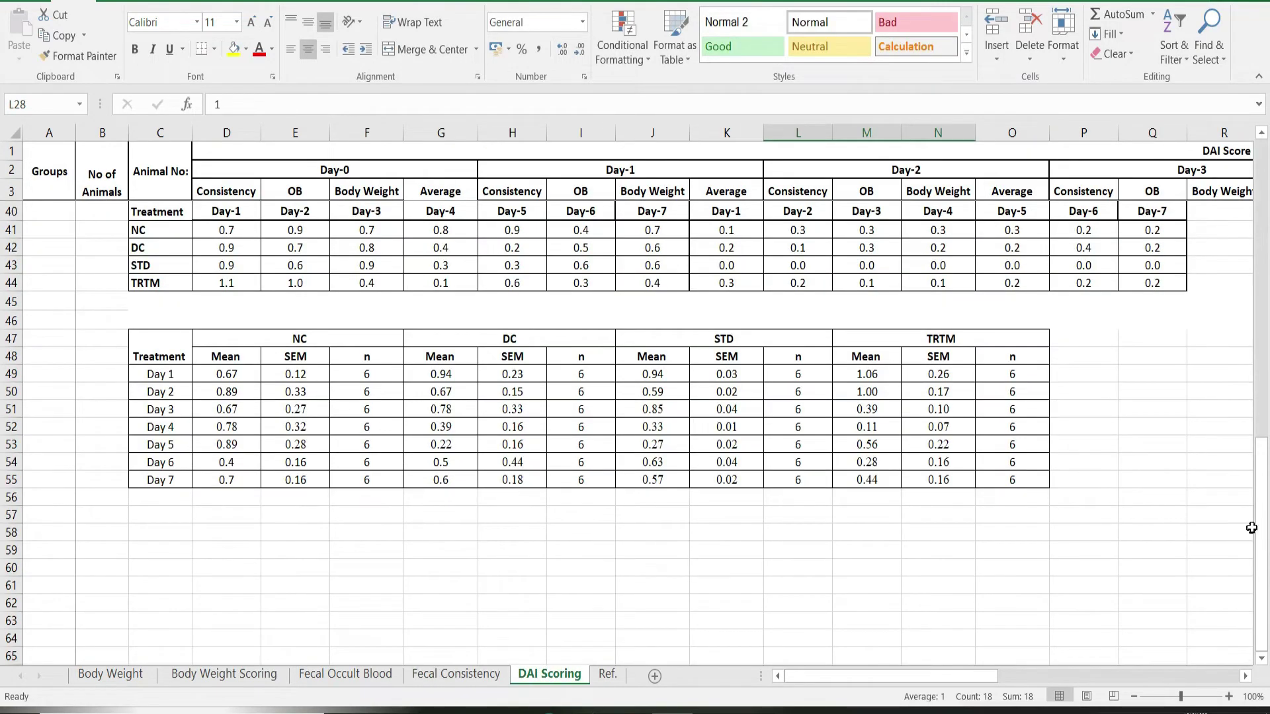
pyautogui.moveTo(1267, 523); pyautogui.dragTo(1266, 185)
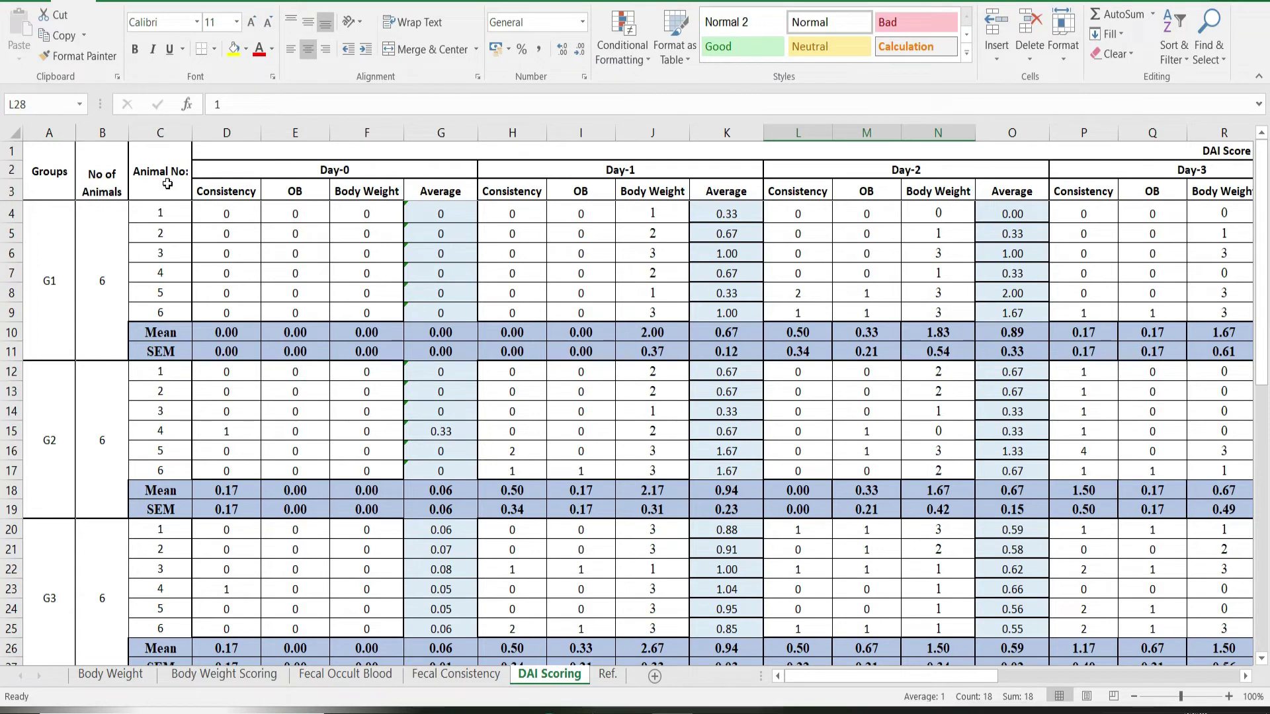
pyautogui.click(223, 192)
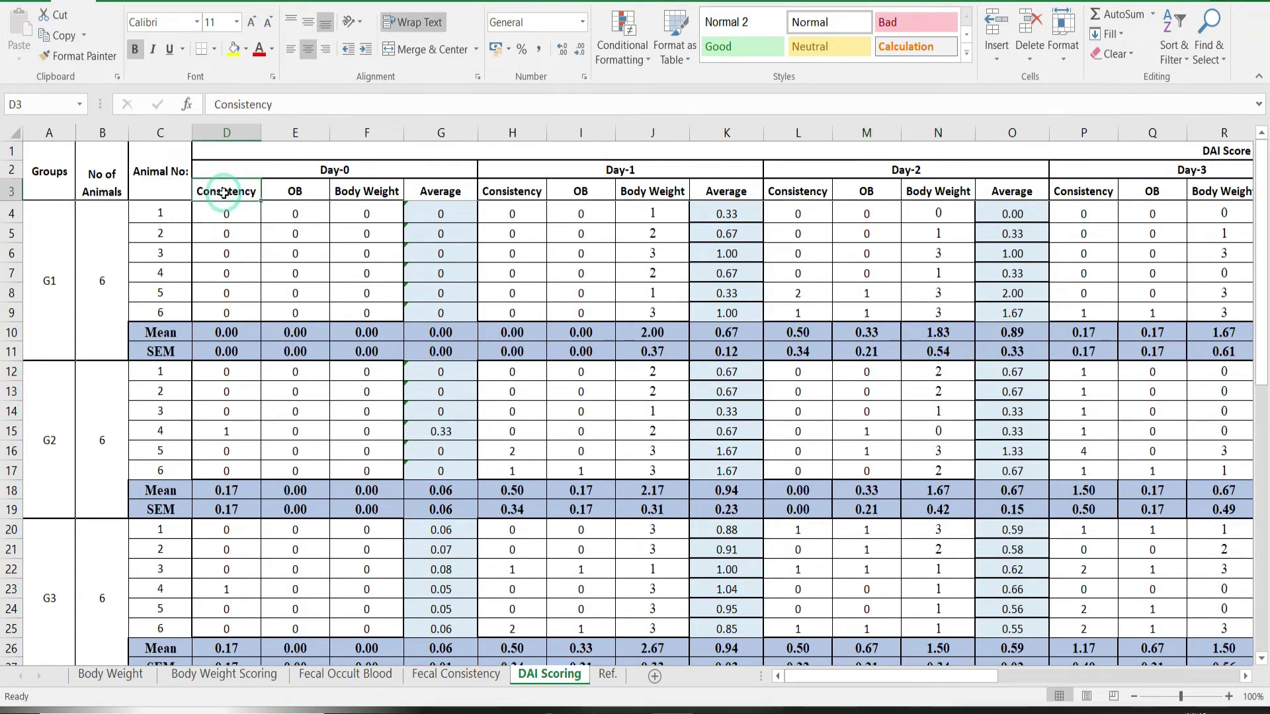
pyautogui.click(467, 677)
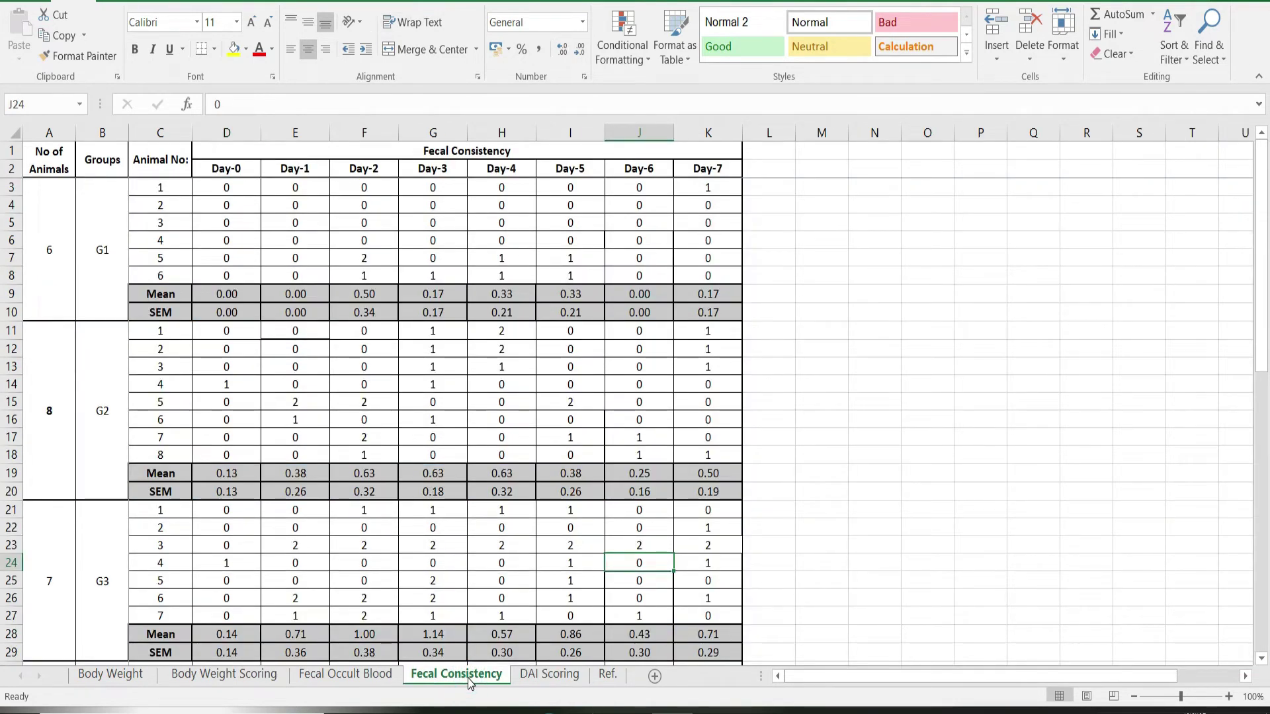
pyautogui.click(537, 674)
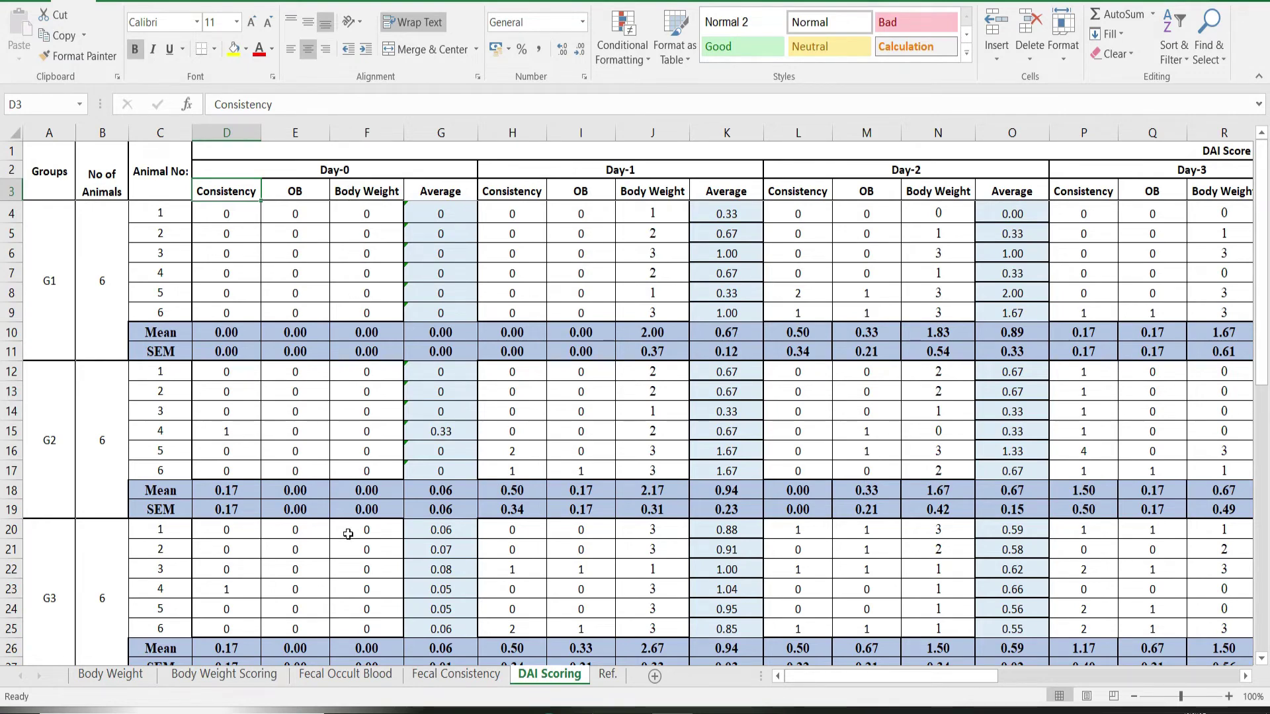
pyautogui.click(217, 675)
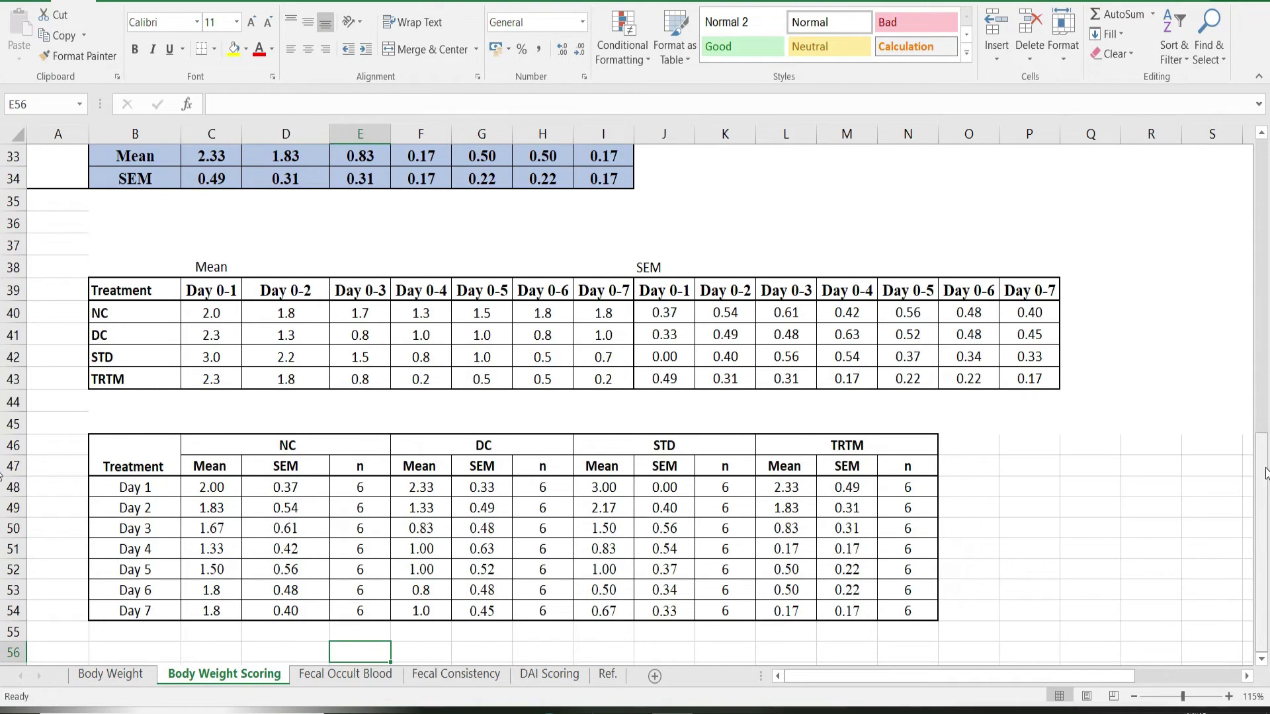
pyautogui.moveTo(1266, 473); pyautogui.dragTo(1266, 390)
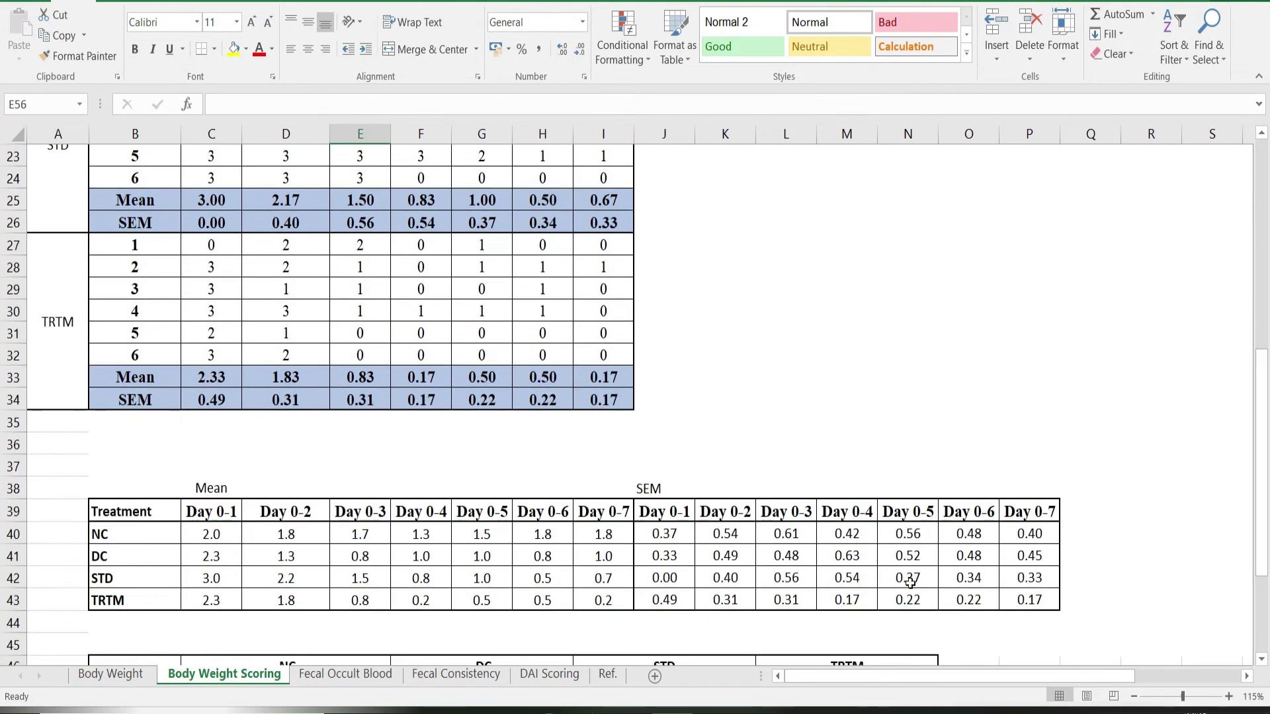
pyautogui.click(544, 675)
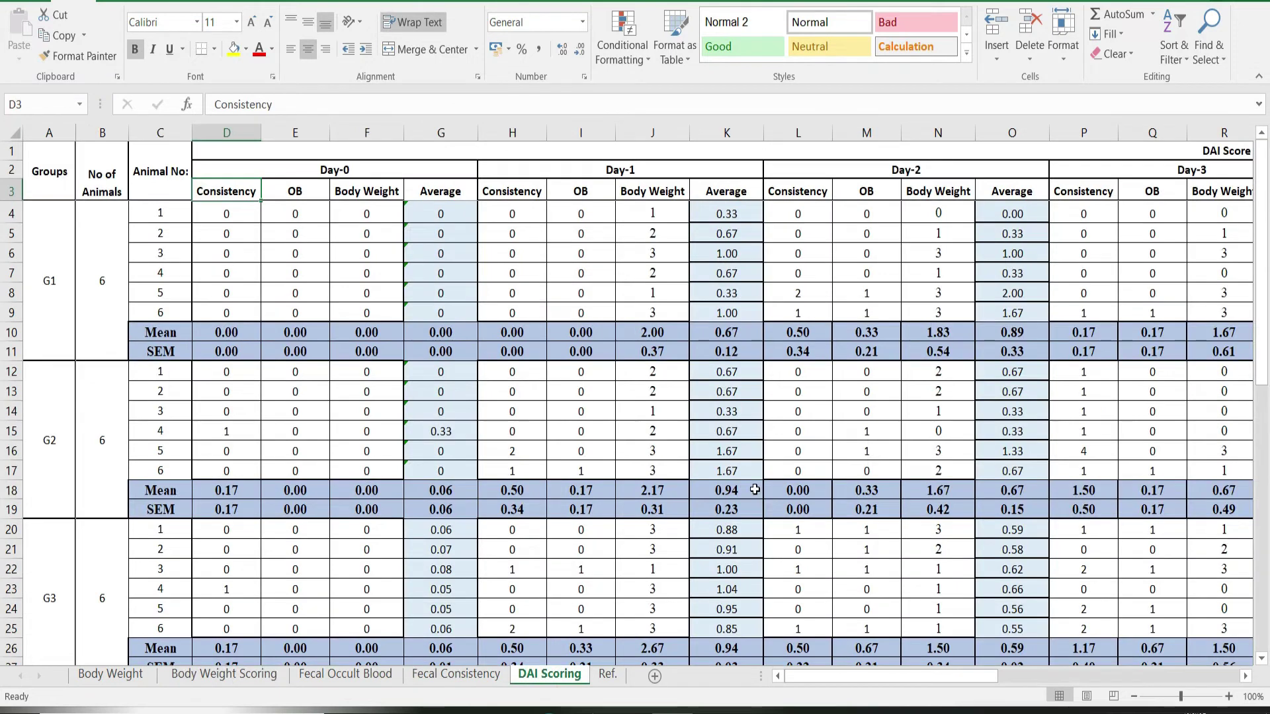
# Step: Inspect the formula that averages Consistency, OB and Body Weight for the G1 animals on Day-0 of the DAI Scoring sheet
pyautogui.click(1263, 364)
pyautogui.doubleClick(457, 189)
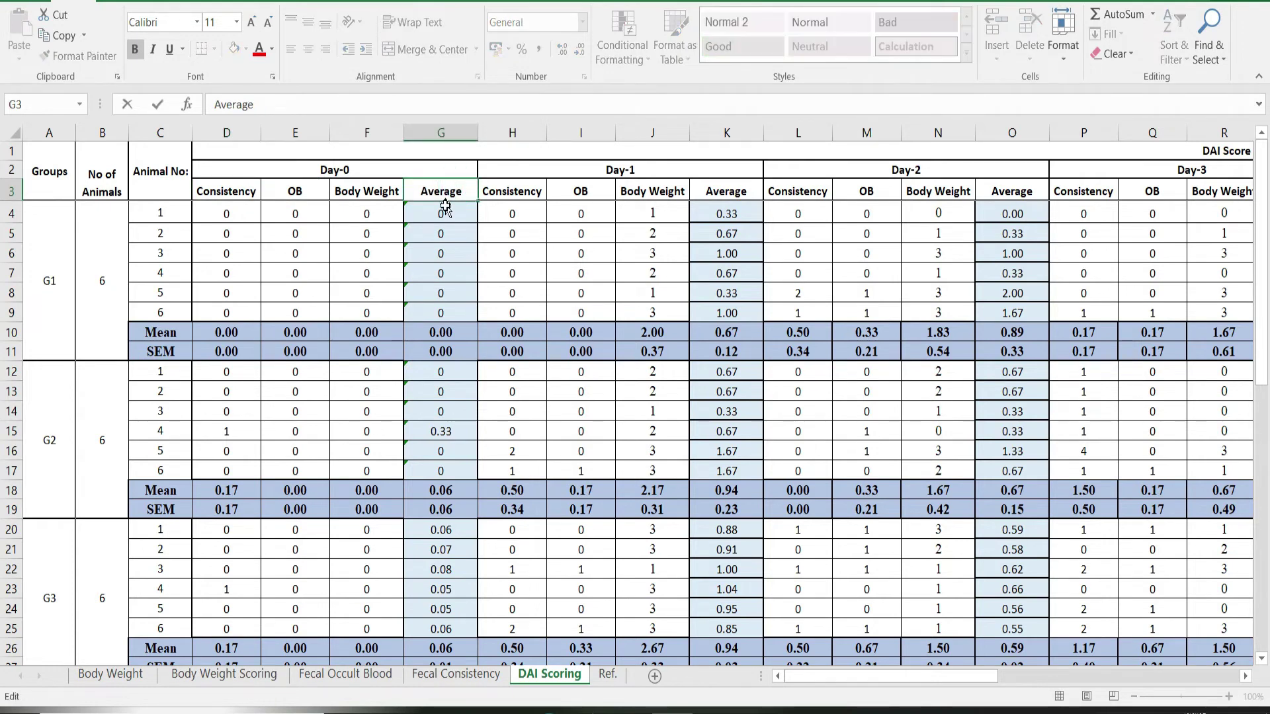
pyautogui.press('Escape')
pyautogui.click(457, 213)
pyautogui.doubleClick(457, 213)
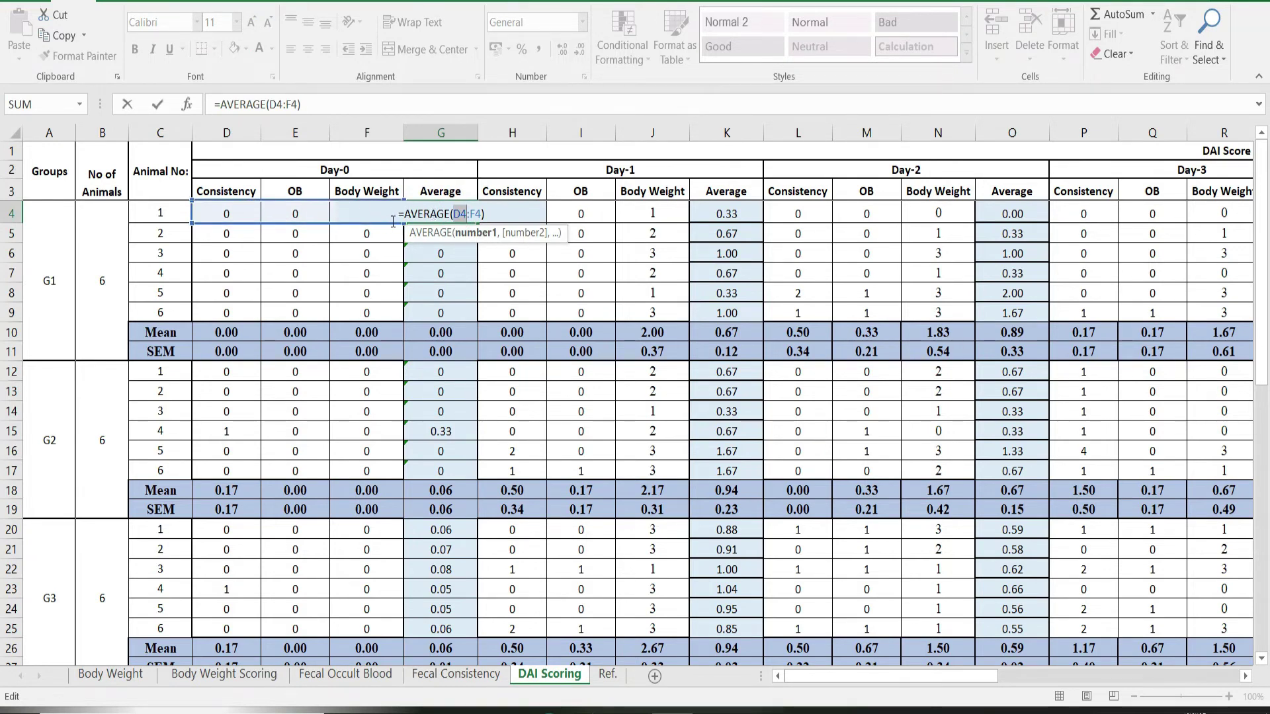
pyautogui.press('Return')
pyautogui.press('Down')
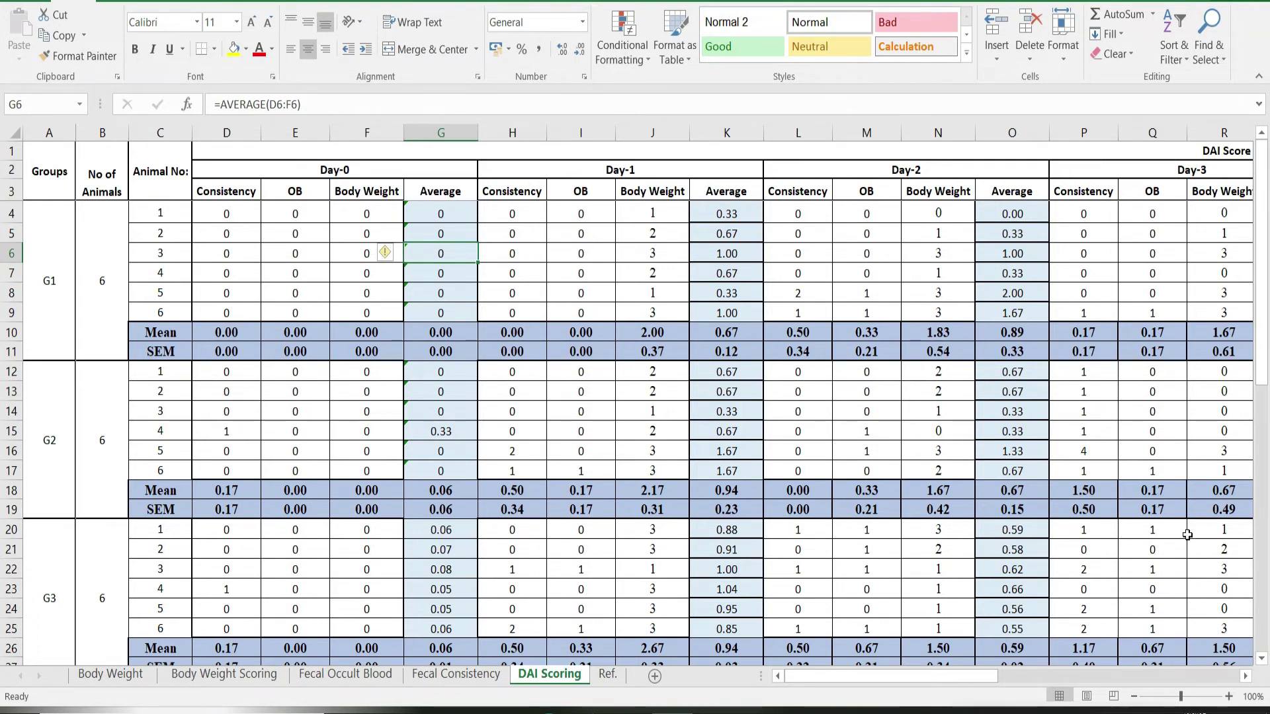
# Step: Examine the Day-4 to Day-7 DAI scores, the G4 scores and the Mean and SEM summary table on the DAI Scoring sheet
pyautogui.moveTo(1245, 677); pyautogui.dragTo(1246, 677)
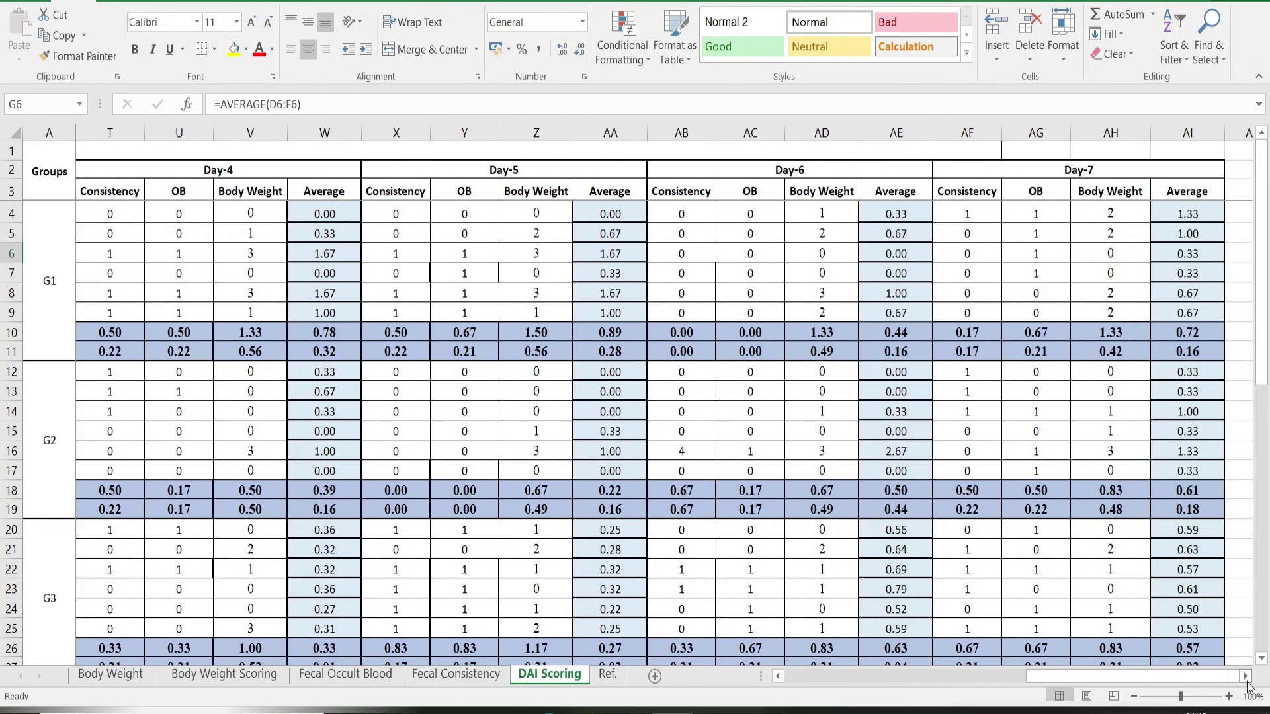
pyautogui.moveTo(1099, 675); pyautogui.dragTo(830, 695)
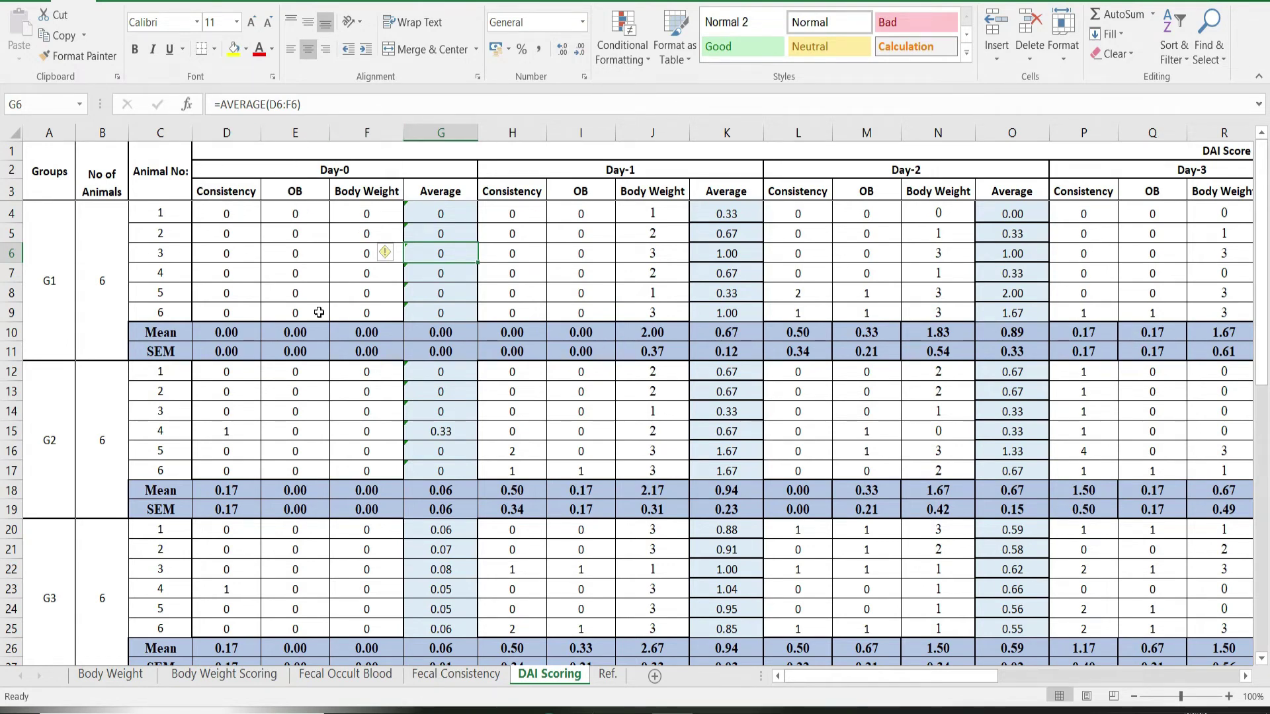
pyautogui.moveTo(1265, 250); pyautogui.dragTo(1268, 450)
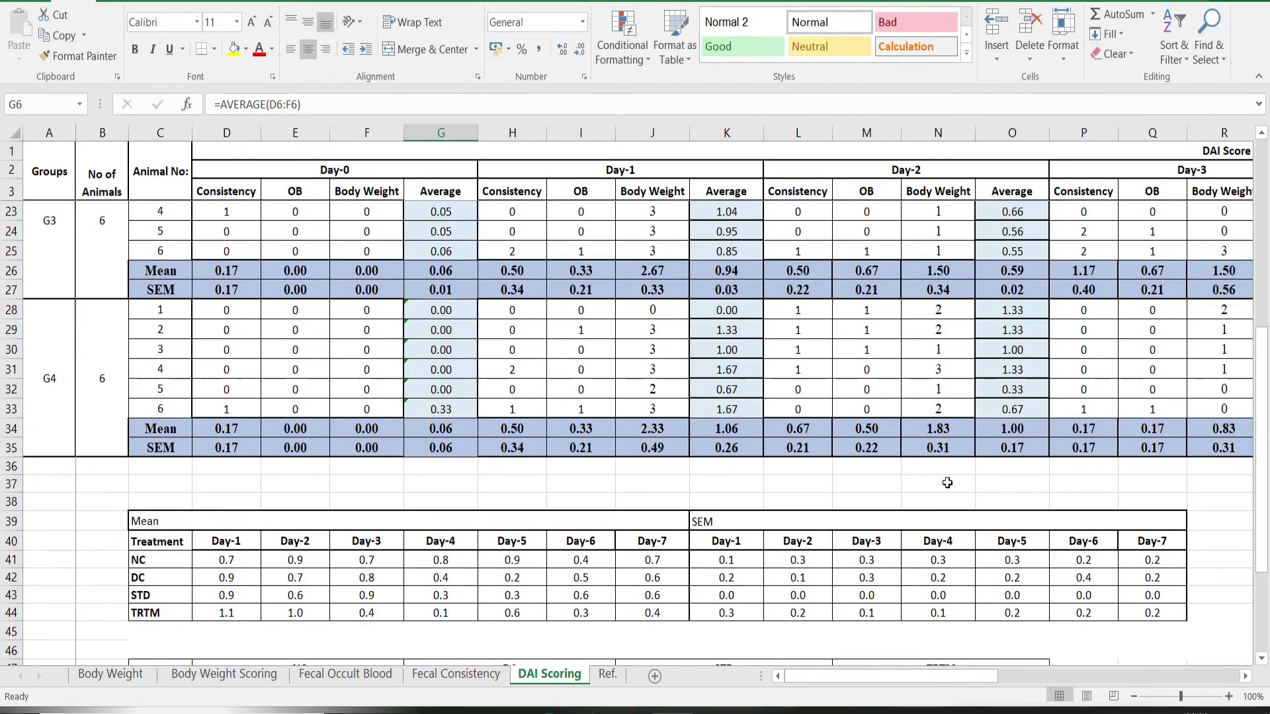
# Step: Delete the Day 0 row from the Mean, SEM and n table on the Fecal Consistency sheet
pyautogui.click(463, 675)
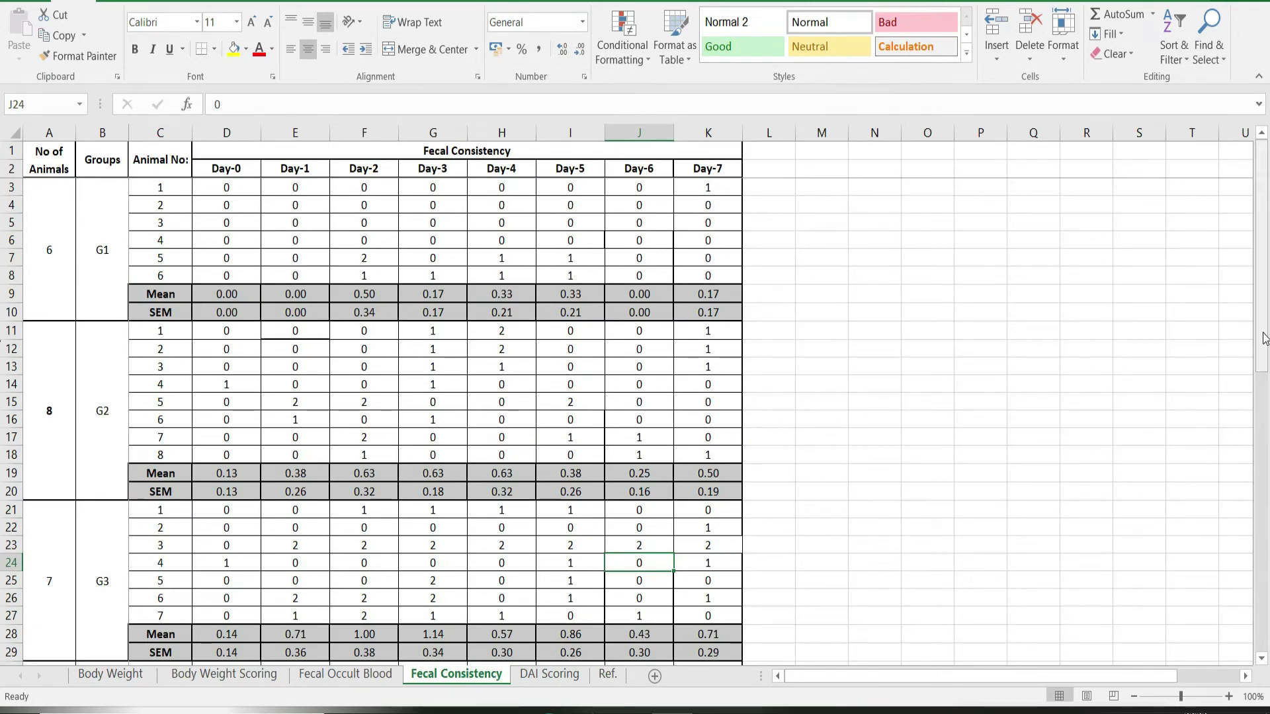
pyautogui.moveTo(1265, 339); pyautogui.dragTo(1268, 456)
pyautogui.moveTo(1268, 527); pyautogui.dragTo(1268, 639)
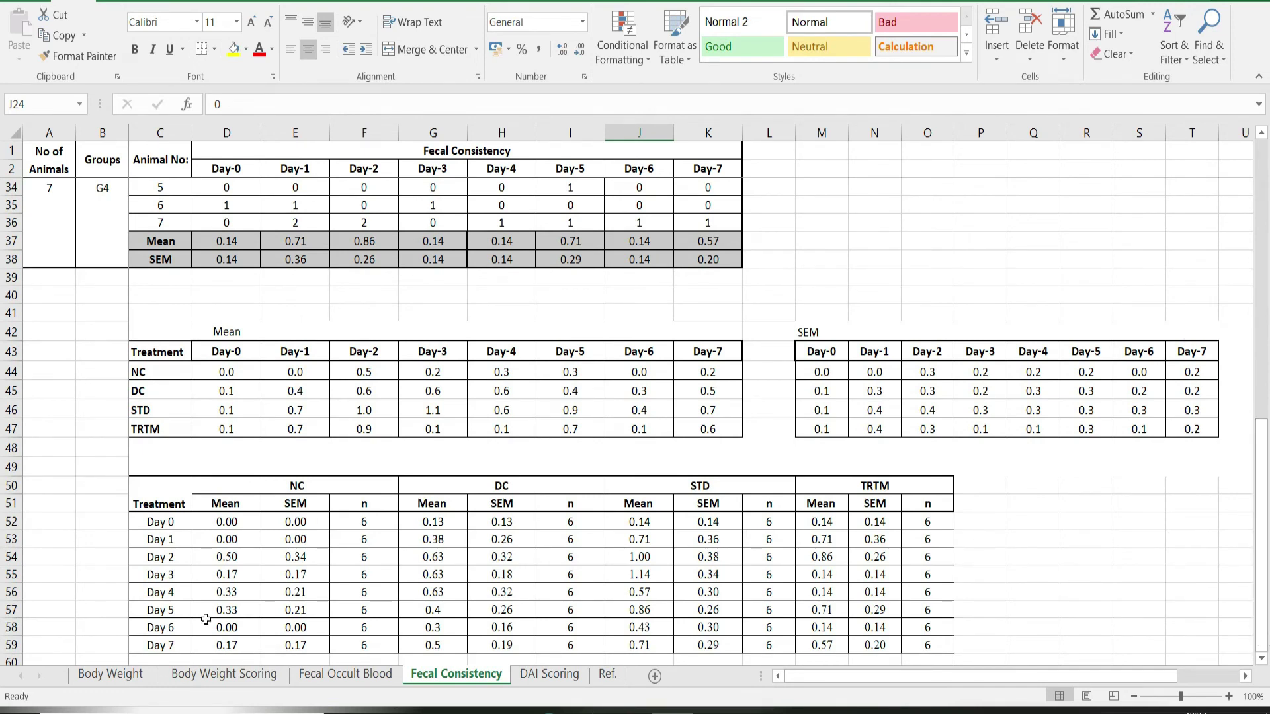
pyautogui.click(11, 522)
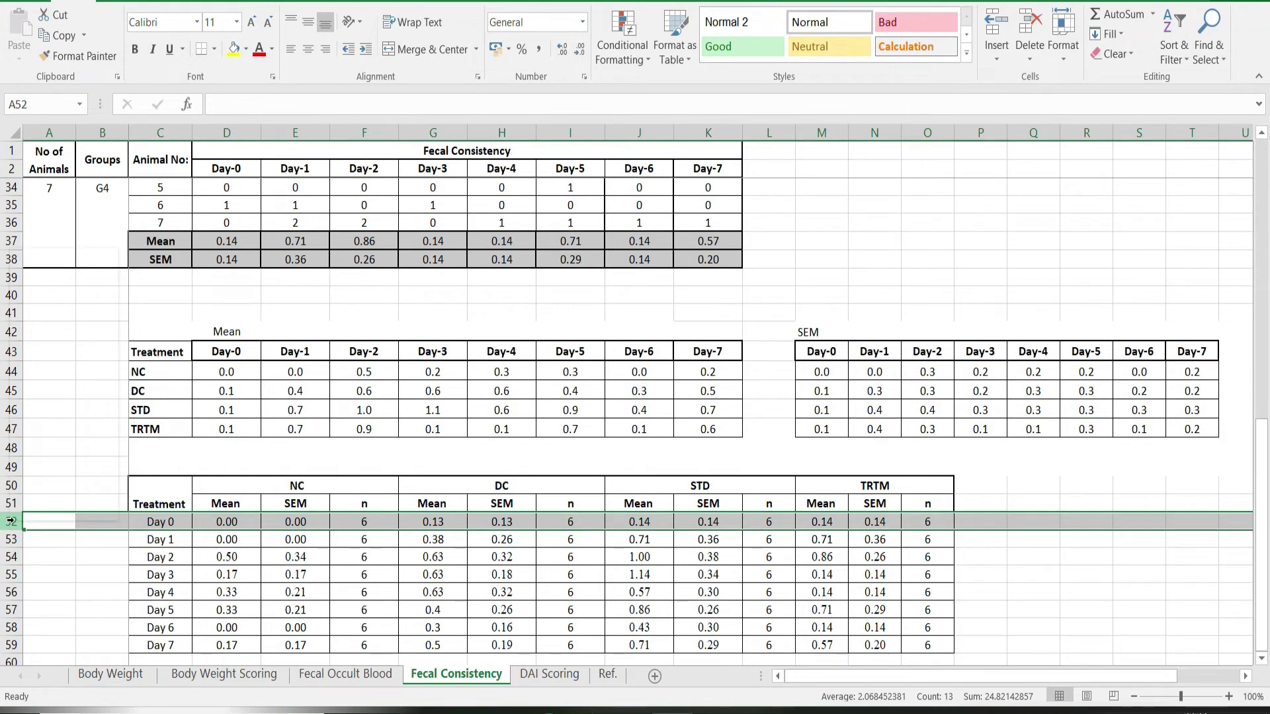
pyautogui.rightClick(12, 522)
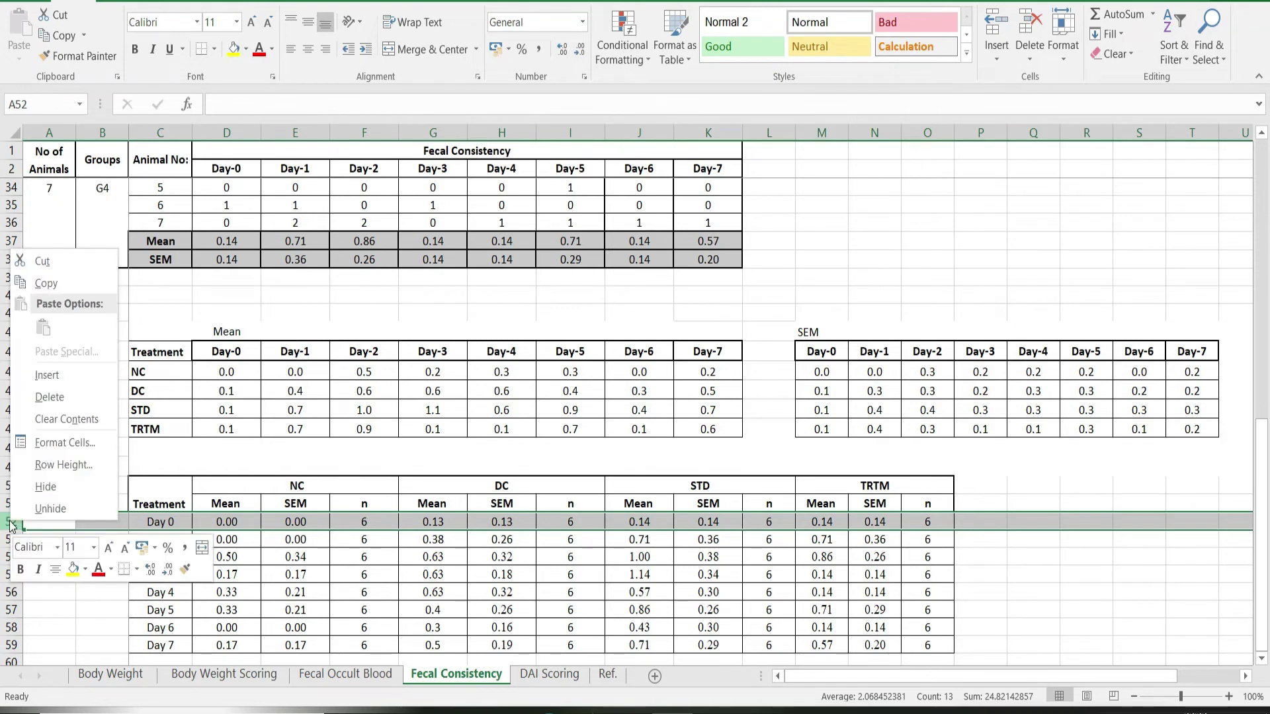
pyautogui.click(49, 396)
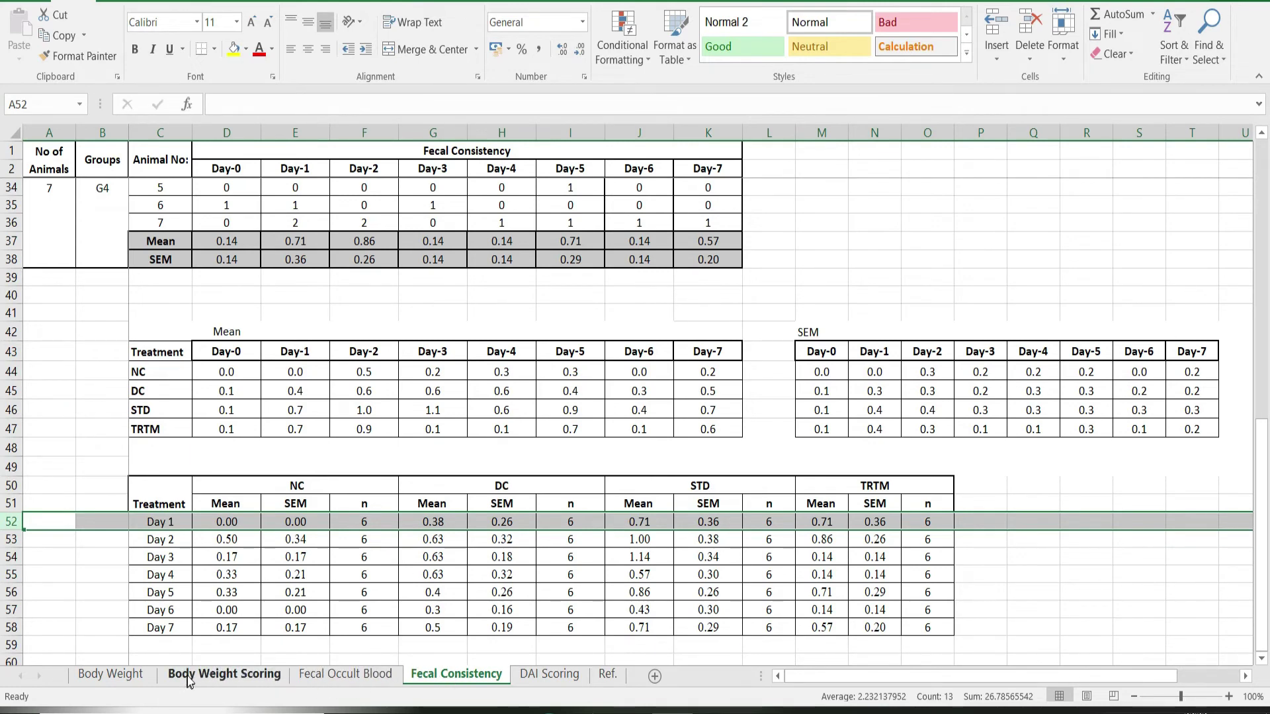
# Step: Review the Body Weight, Fecal Occult Blood, Fecal Consistency and DAI Scoring sheets in turn, ending at the DAI summary tables
pyautogui.click(112, 674)
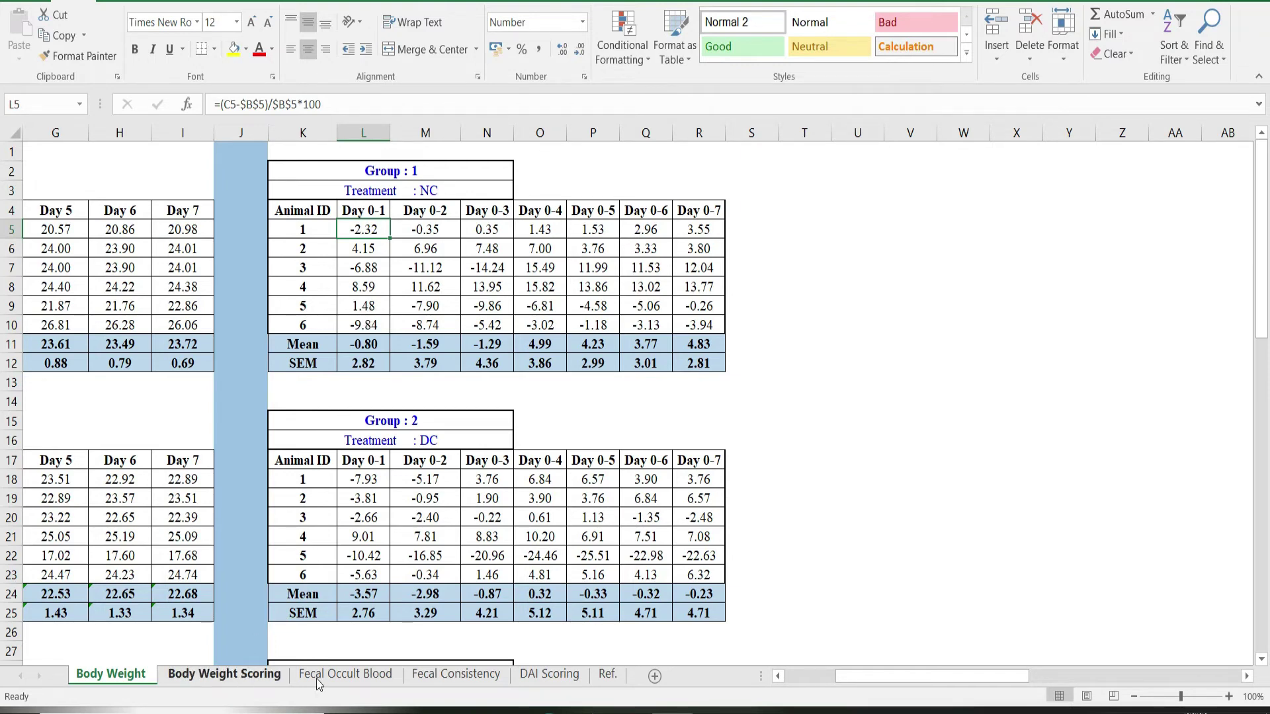
pyautogui.rightClick(334, 677)
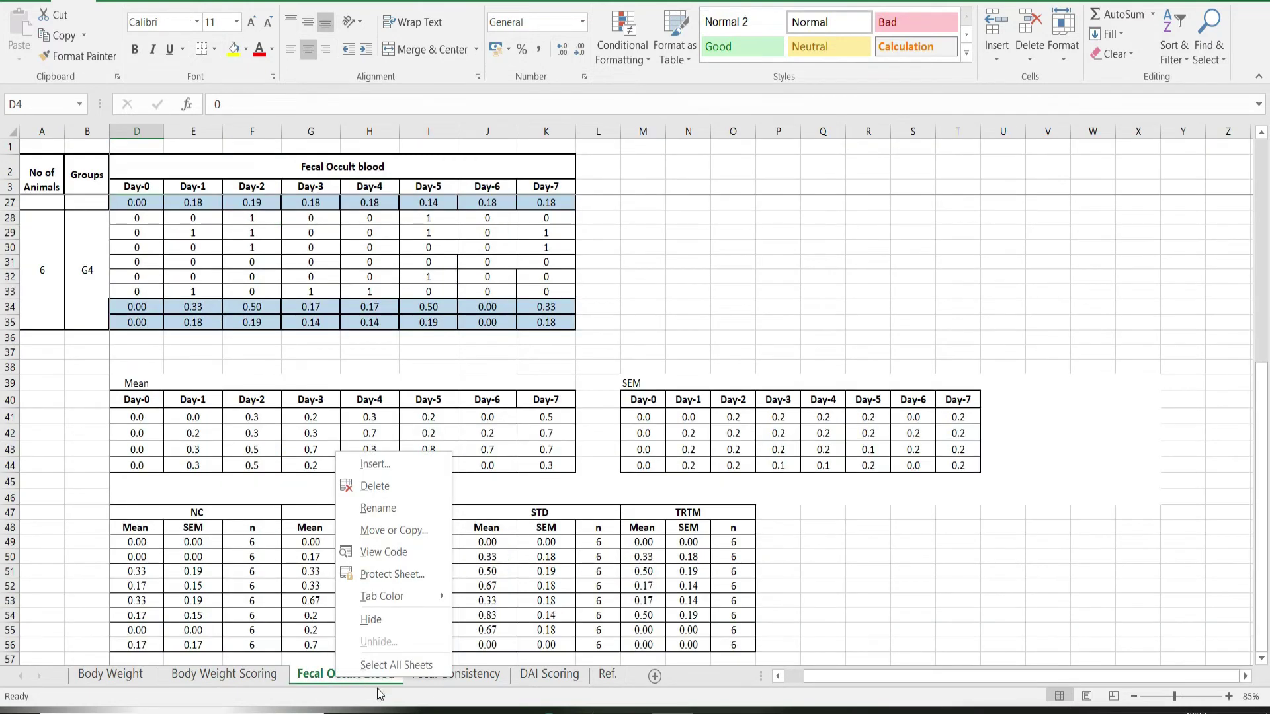
pyautogui.click(471, 680)
pyautogui.click(546, 680)
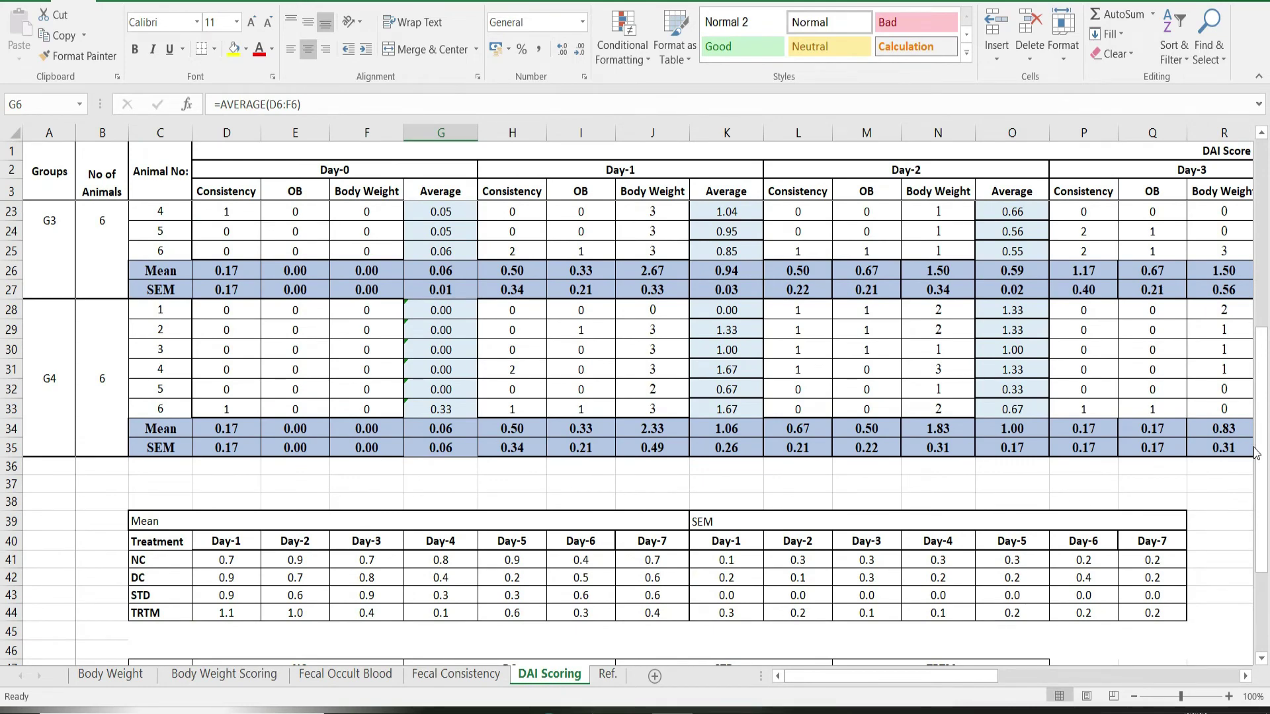
pyautogui.moveTo(1264, 404)
pyautogui.mouseDown()
pyautogui.moveTo(1265, 140)
pyautogui.moveTo(1264, 412)
pyautogui.mouseUp()
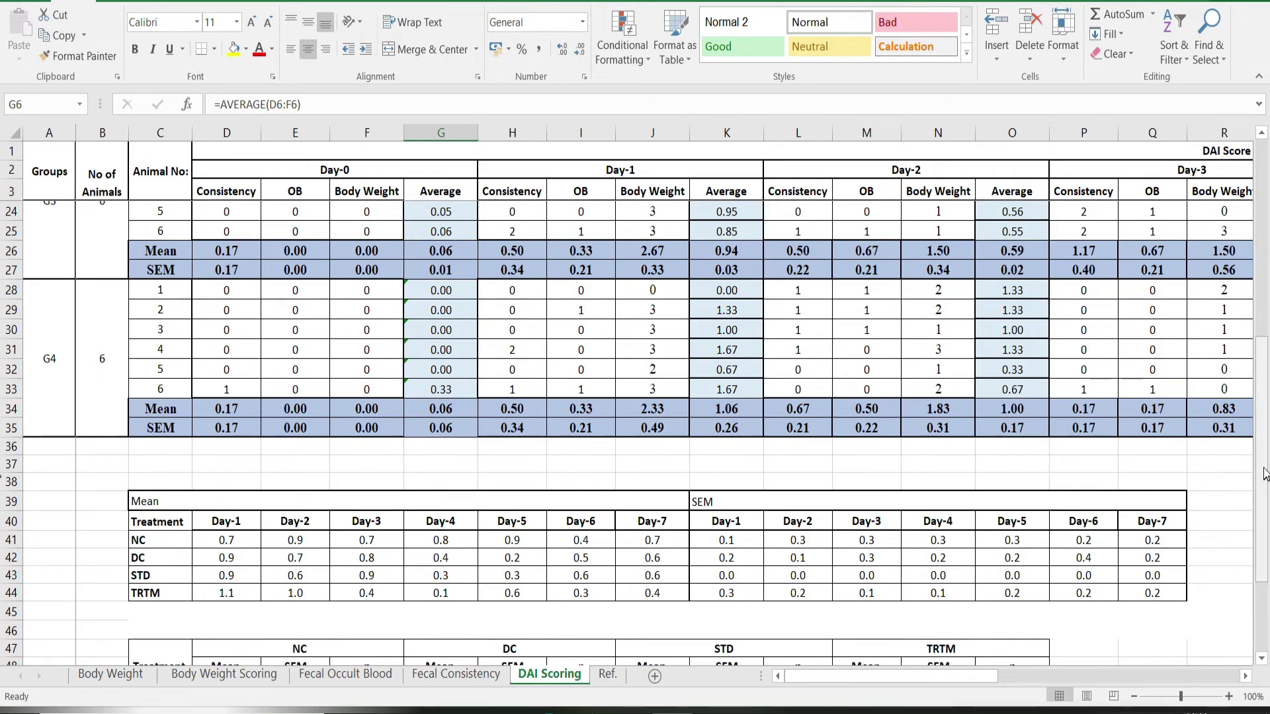
# Step: Inspect the G1 Mean and SEM formulas in the Day-0 Average column of the DAI Scoring sheet
pyautogui.moveTo(1265, 473); pyautogui.dragTo(1269, 202)
pyautogui.click(462, 337)
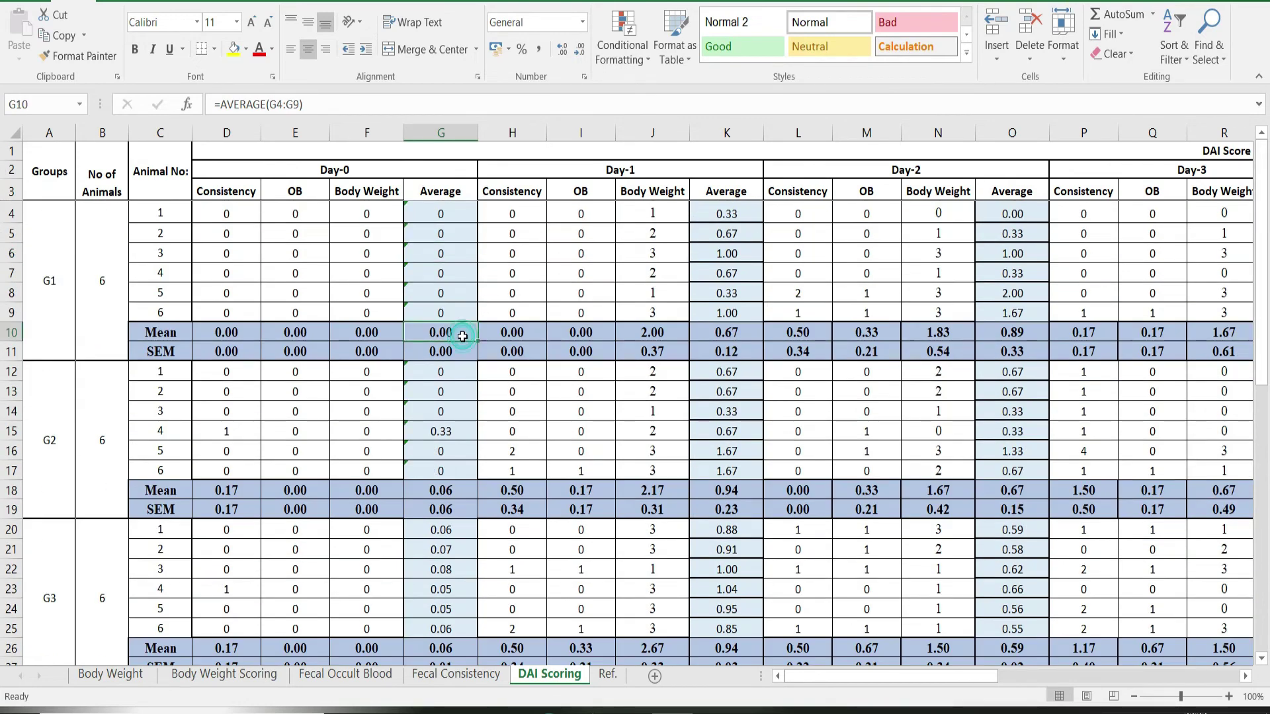
pyautogui.click(461, 352)
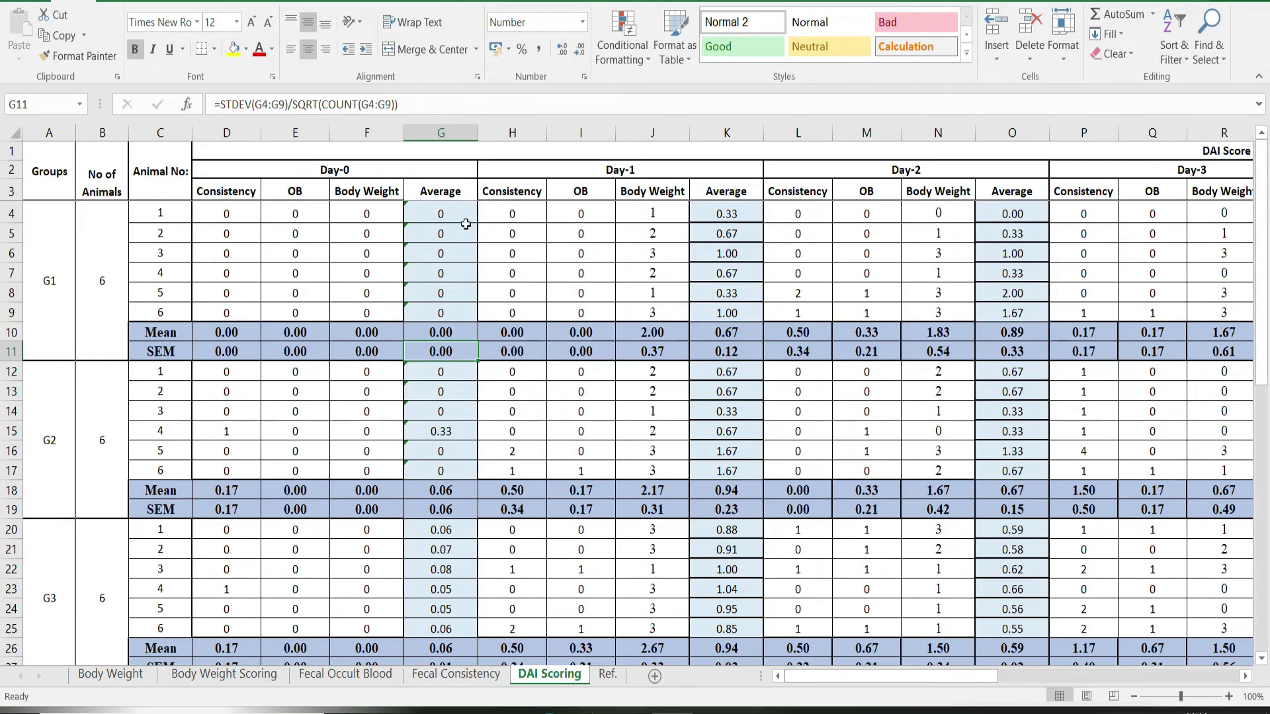
# Step: Copy the Day 1 to Day 7 Mean, SEM and n values for NC, DC, STD and TRTM from the lower DAI summary table
pyautogui.moveTo(1264, 246); pyautogui.dragTo(1265, 532)
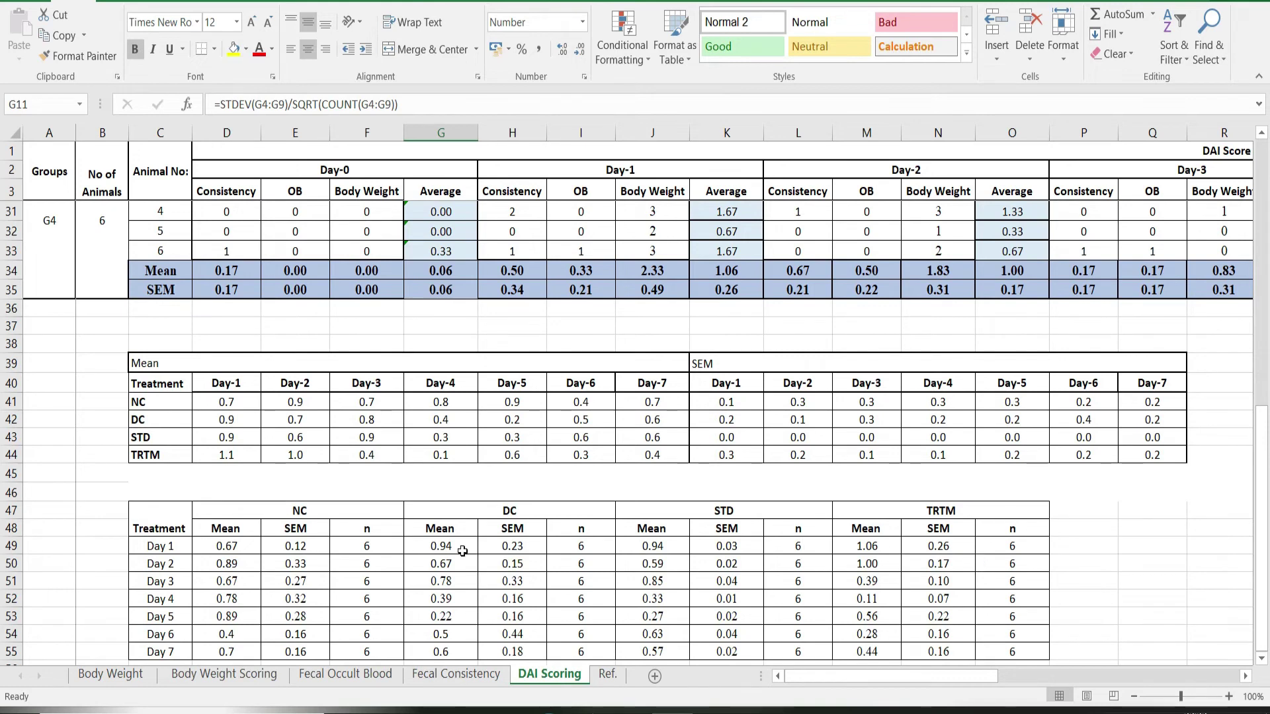
pyautogui.click(212, 549)
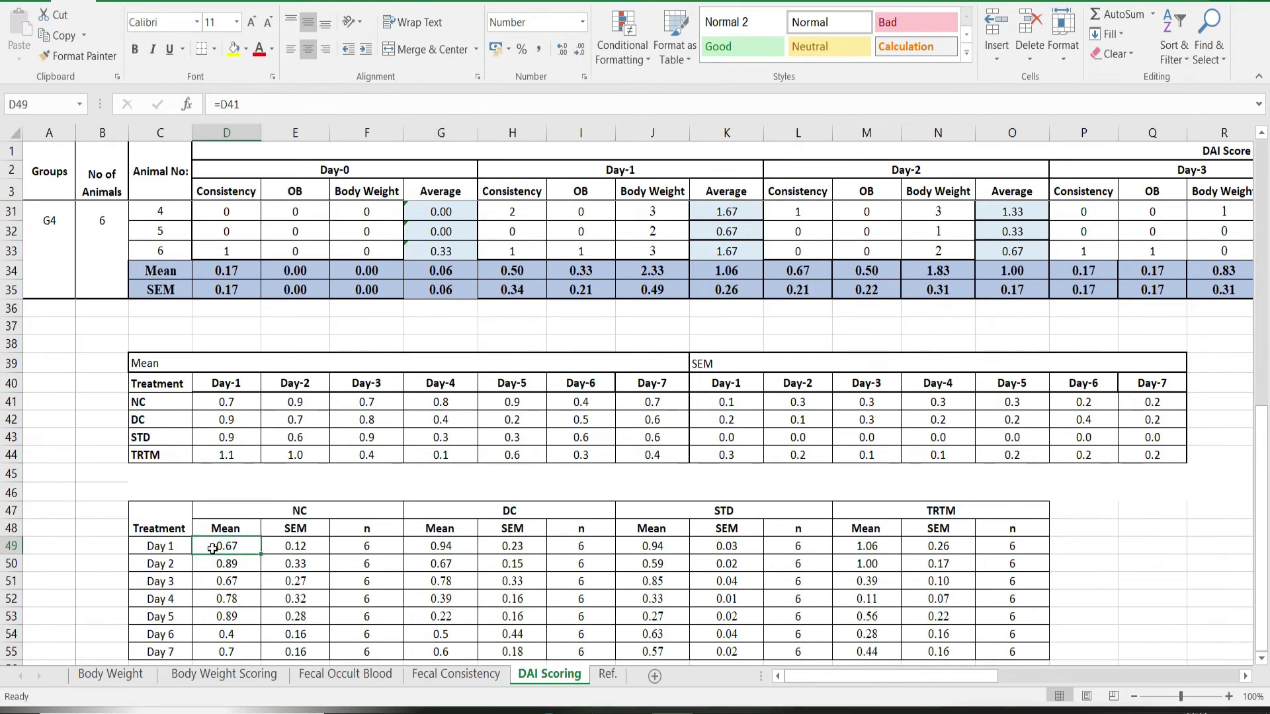
pyautogui.hotkey('shift', 'Down')
pyautogui.hotkey('shift', 'Down')
pyautogui.hotkey('shift', 'Down')
pyautogui.hotkey('shift', 'Down')
pyautogui.hotkey('shift', 'Down')
pyautogui.hotkey('shift', 'Down')
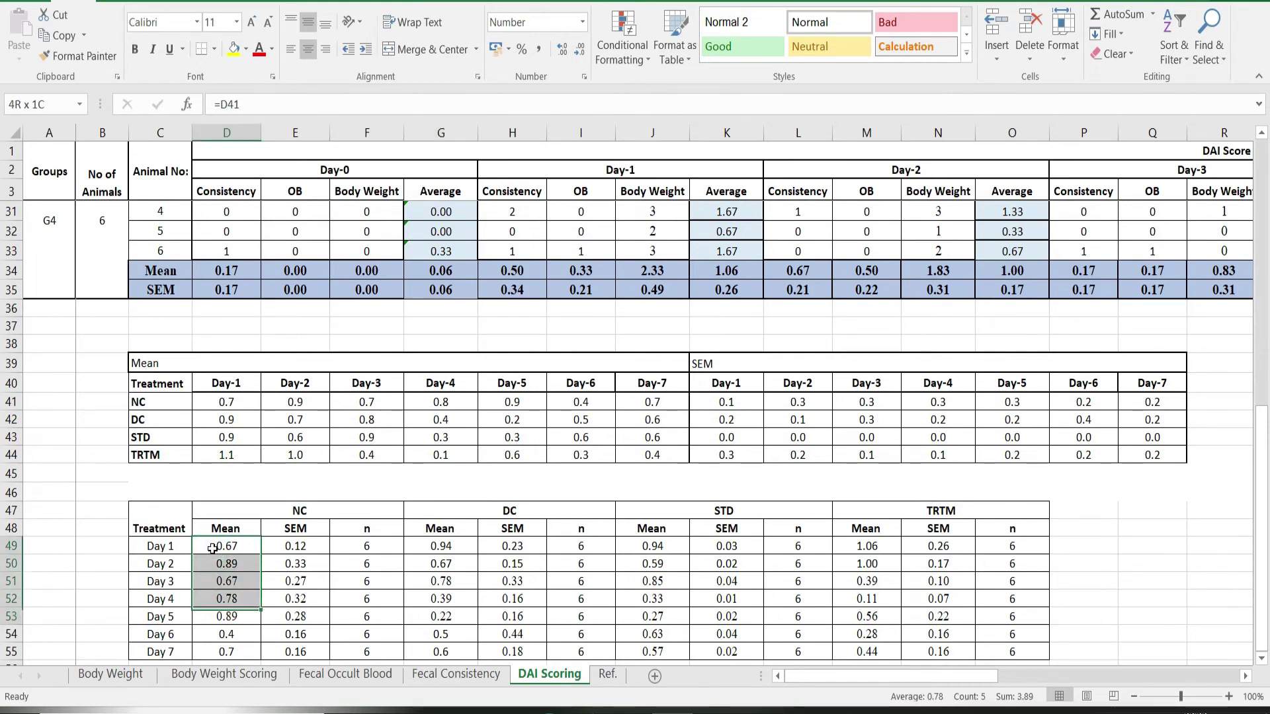
pyautogui.hotkey('shift', 'Right')
pyautogui.hotkey('shift', 'Right')
pyautogui.hotkey('shift', 'Right')
pyautogui.hotkey('shift', 'Right')
pyautogui.hotkey('shift', 'Right')
pyautogui.hotkey('shift', 'Right')
pyautogui.hotkey('shift', 'Right')
pyautogui.hotkey('shift', 'Right')
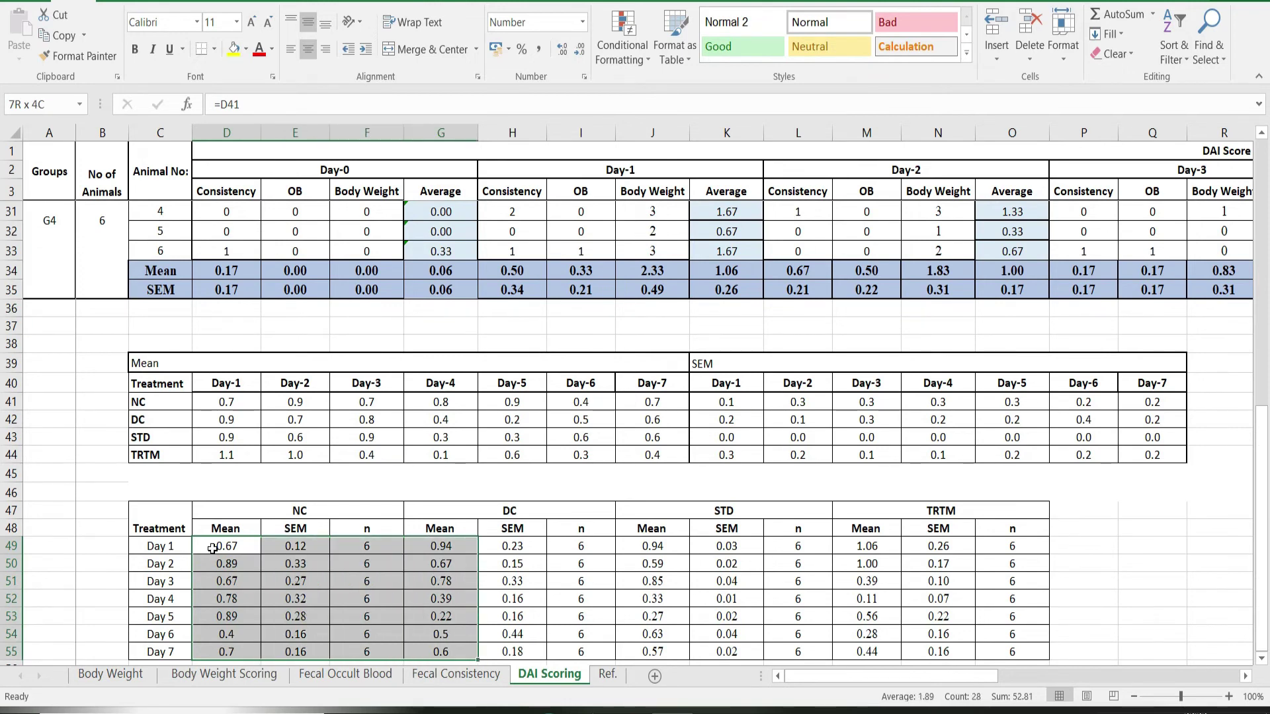
pyautogui.hotkey('shift', 'Right')
pyautogui.hotkey('shift', 'Right')
pyautogui.hotkey('shift', 'Right')
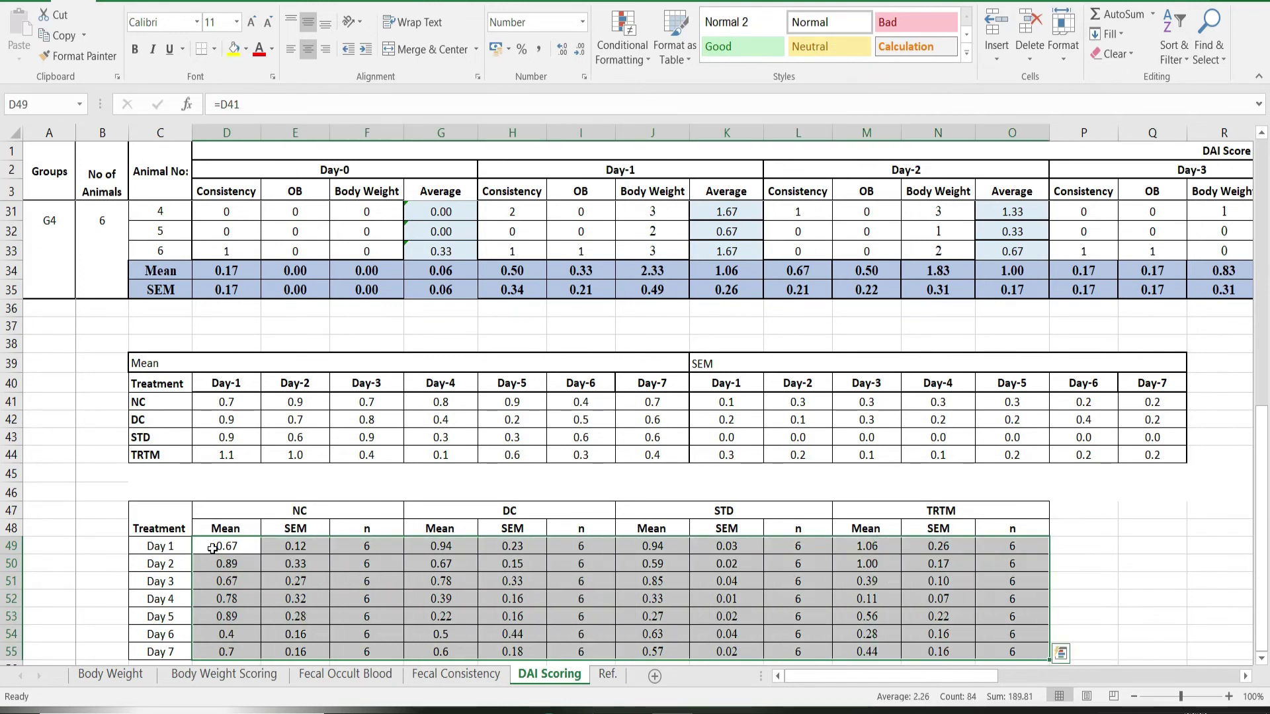
pyautogui.hotkey('ctrl', 'c')
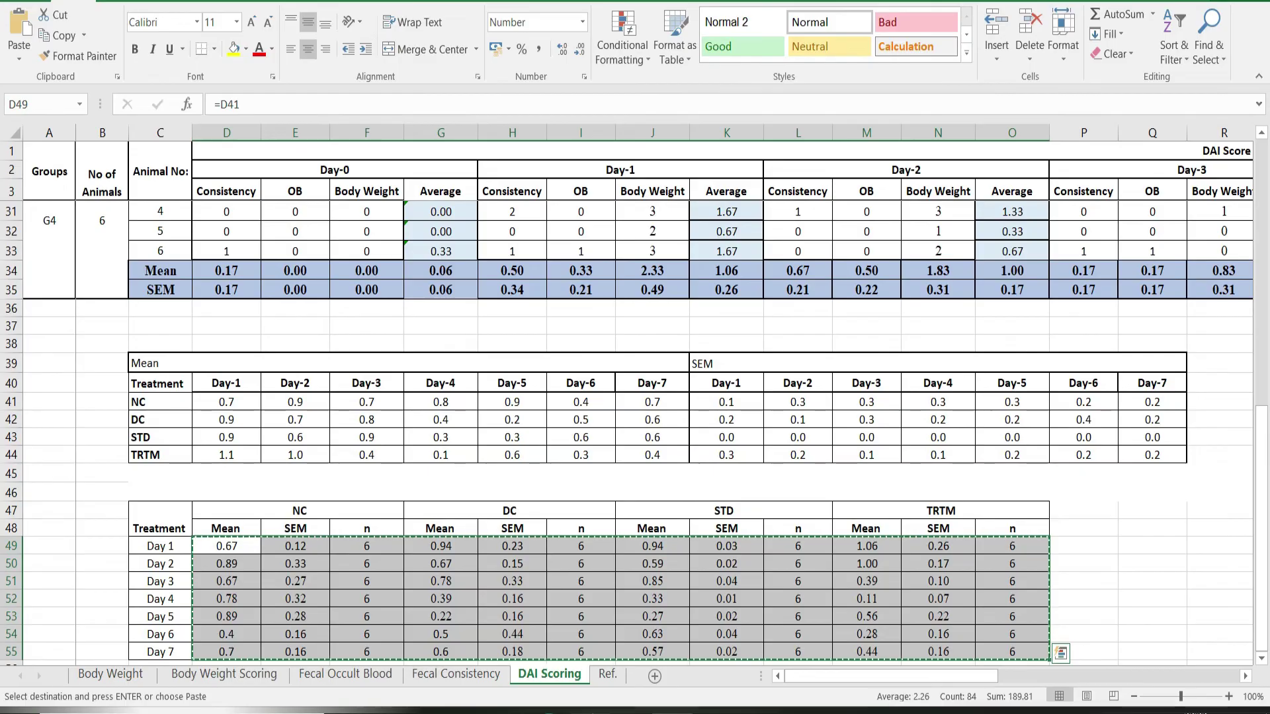
# Step: Switch to GraphPad Prism and paste the copied DAI values over the Data 1 table, starting at the NC Mean of D-1
pyautogui.hotkey('alt', 'Tab')
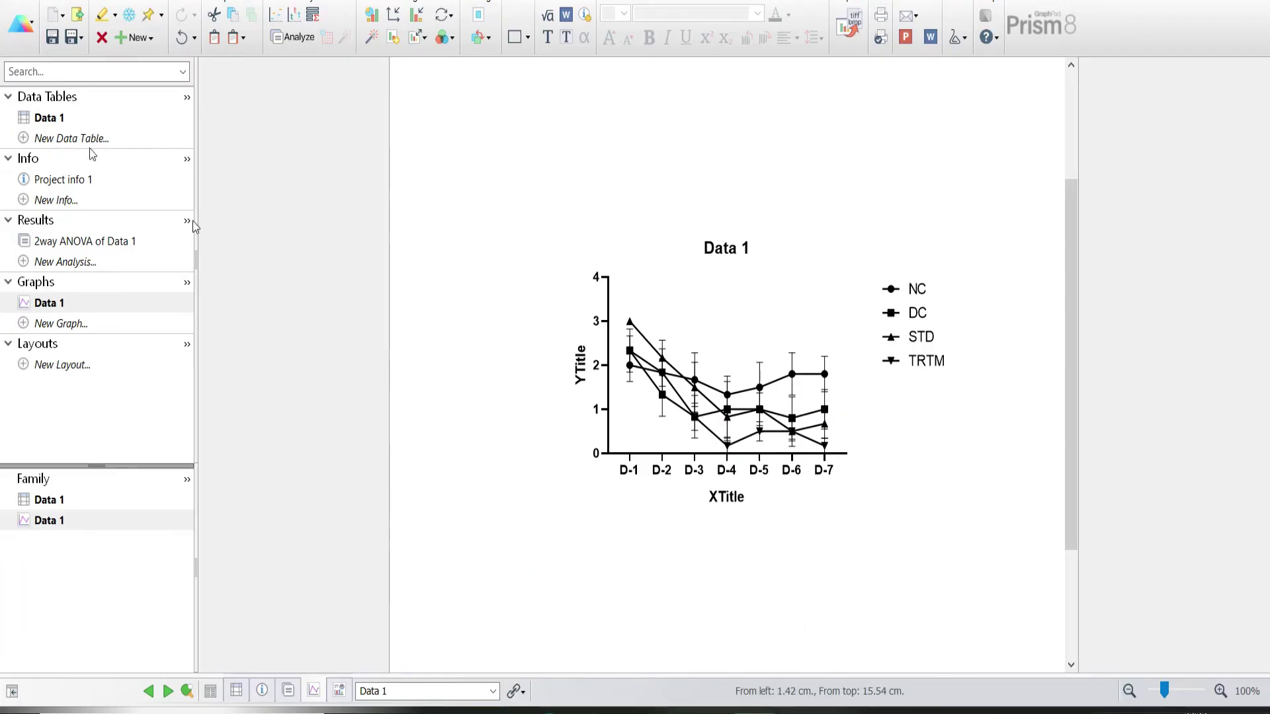
pyautogui.click(37, 117)
pyautogui.click(46, 118)
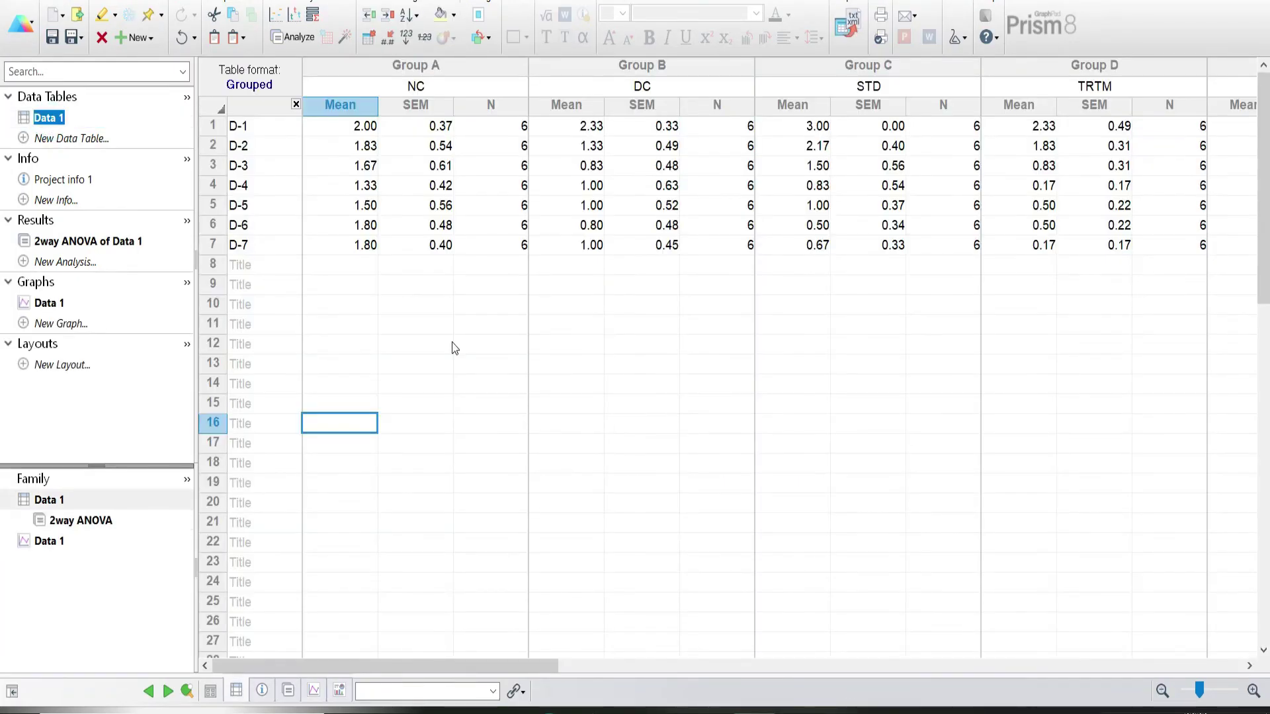
pyautogui.moveTo(557, 381); pyautogui.dragTo(335, 126)
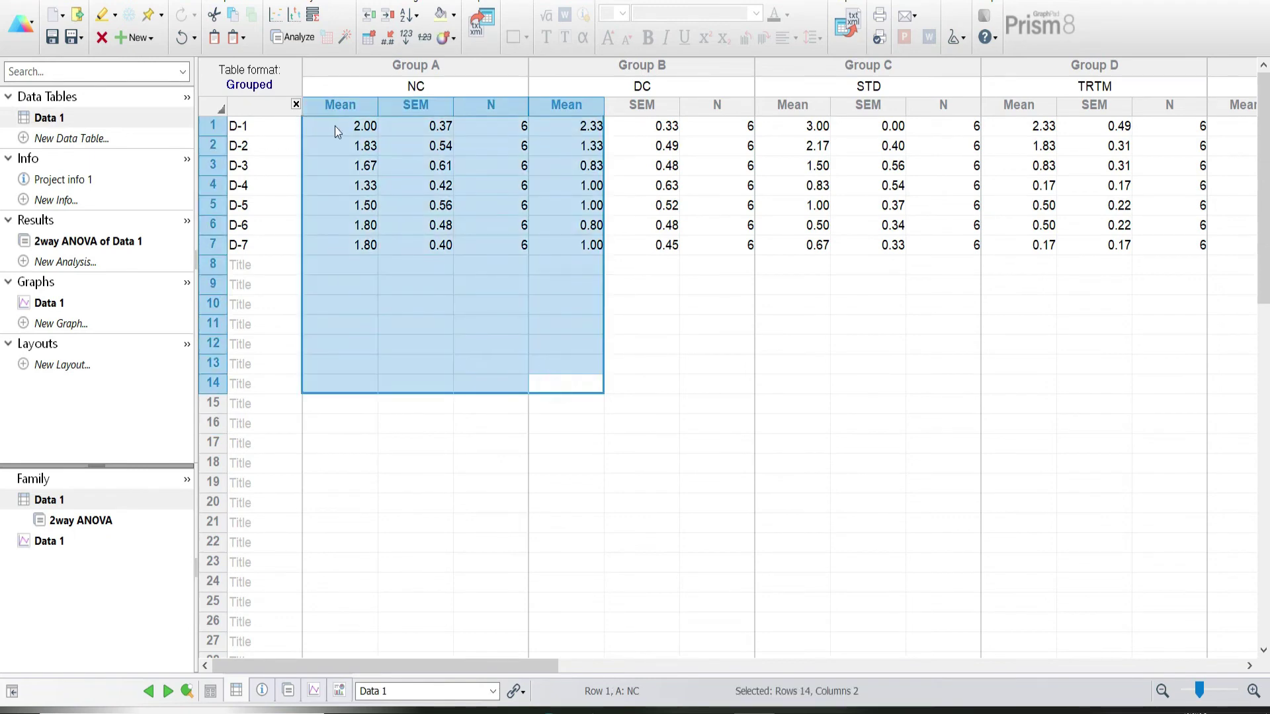
pyautogui.click(334, 126)
pyautogui.click(335, 125)
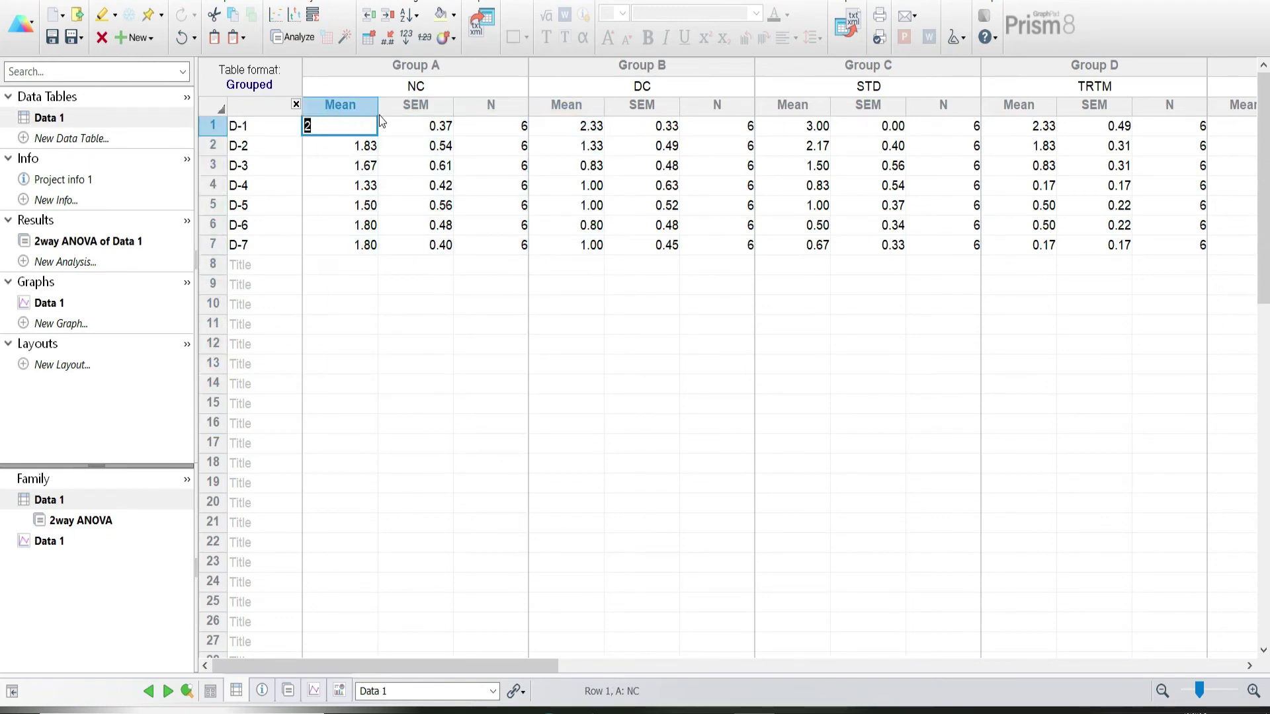
pyautogui.hotkey('ctrl', 'v')
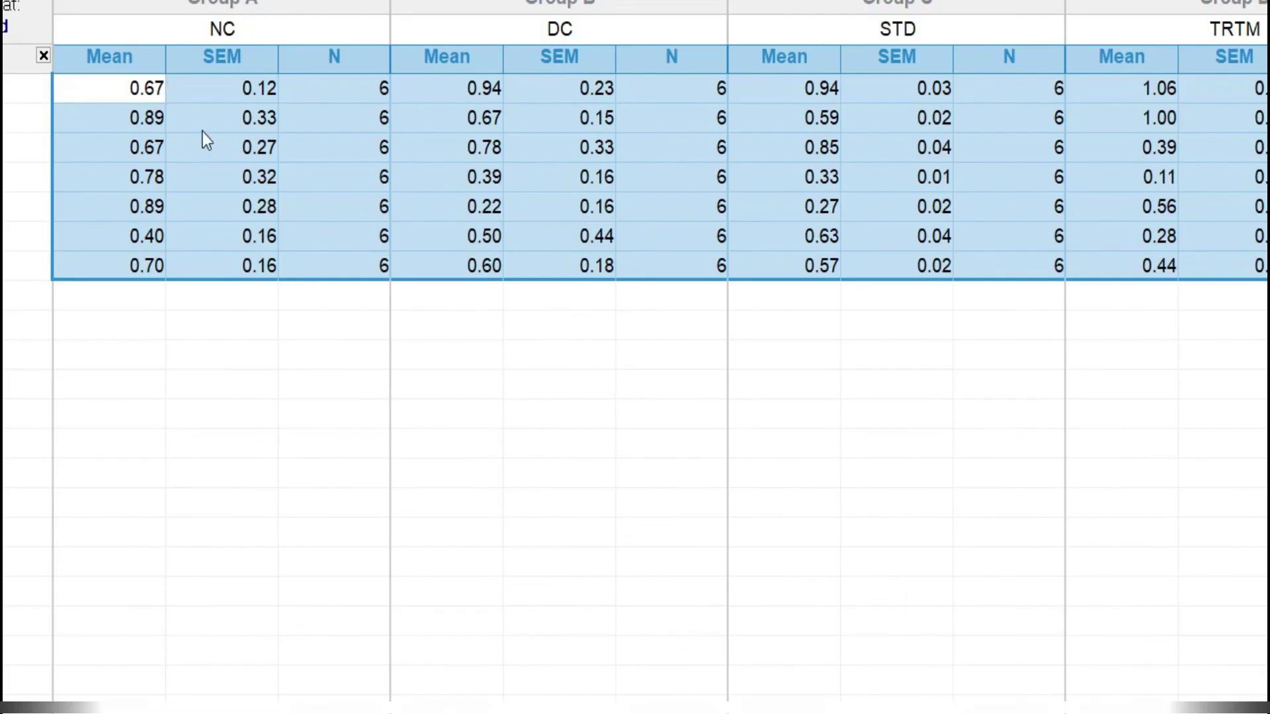